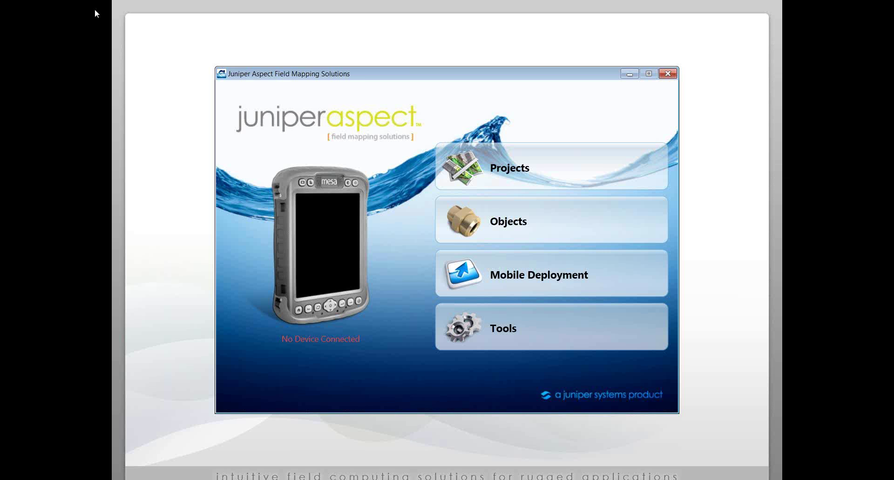
Step: Switch to Windows Photo Viewer and view the Juniper Aspect CD envelope and mobile license card images
left_click(276, 460)
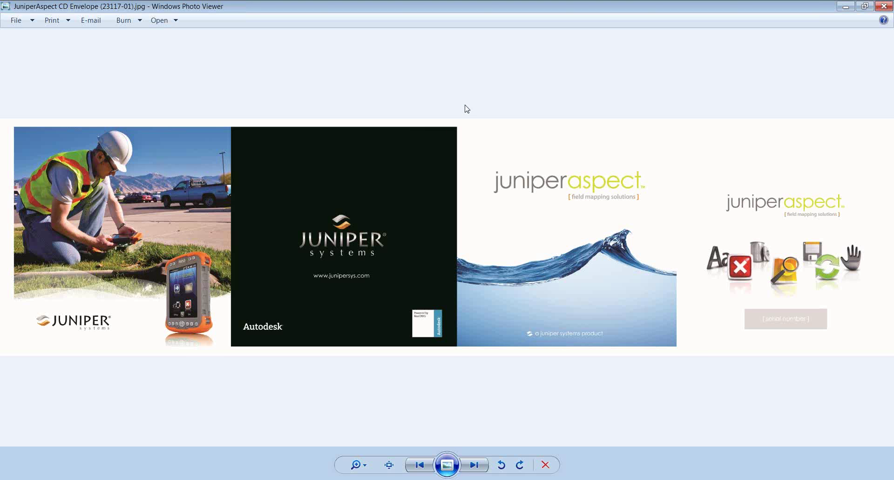
key("Right")
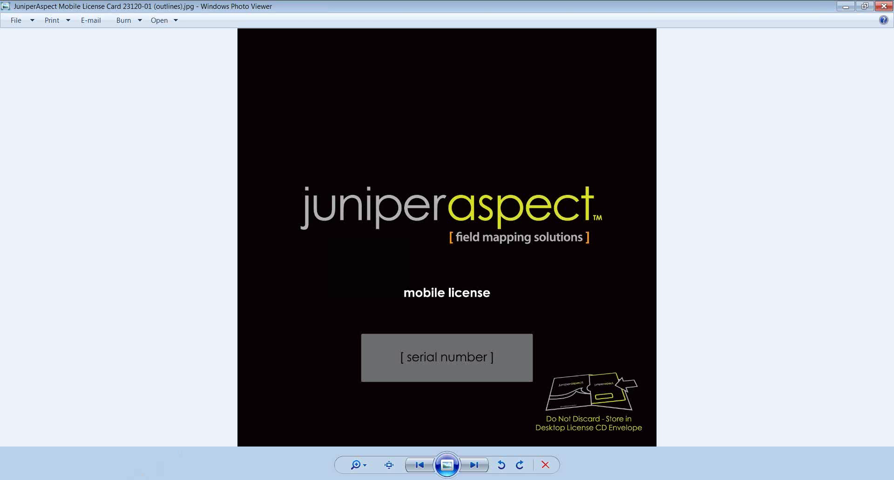
Step: In the browser, open the Juniper Aspect application downloads on junipersys.com and review the Juniper Aspect Desktop Software details
left_click(119, 465)
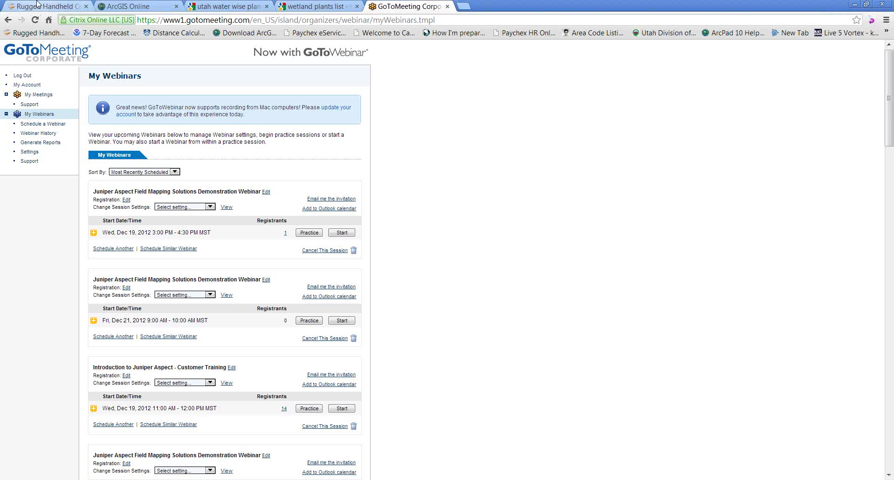
left_click(38, 3)
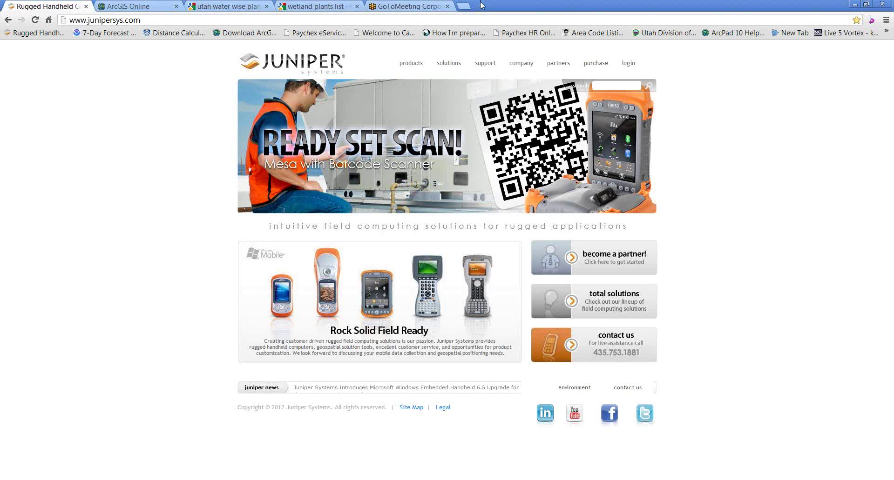
mouse_move(492, 66)
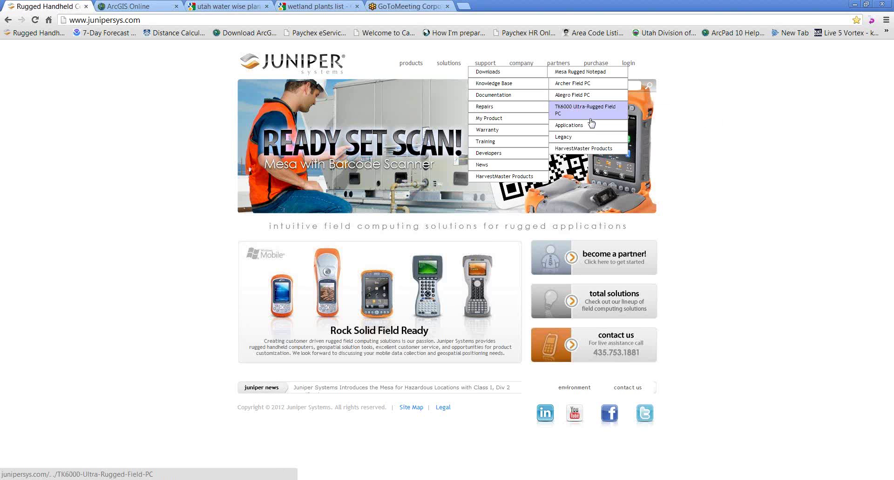
mouse_move(590, 128)
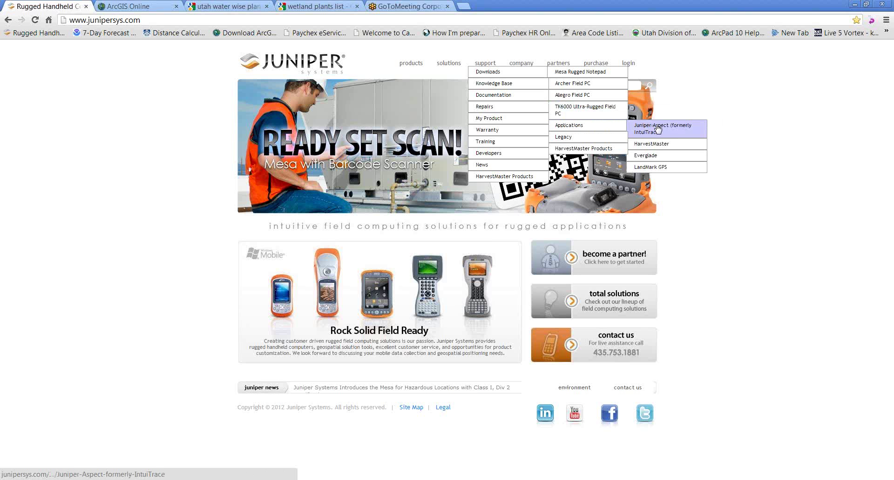
left_click(690, 134)
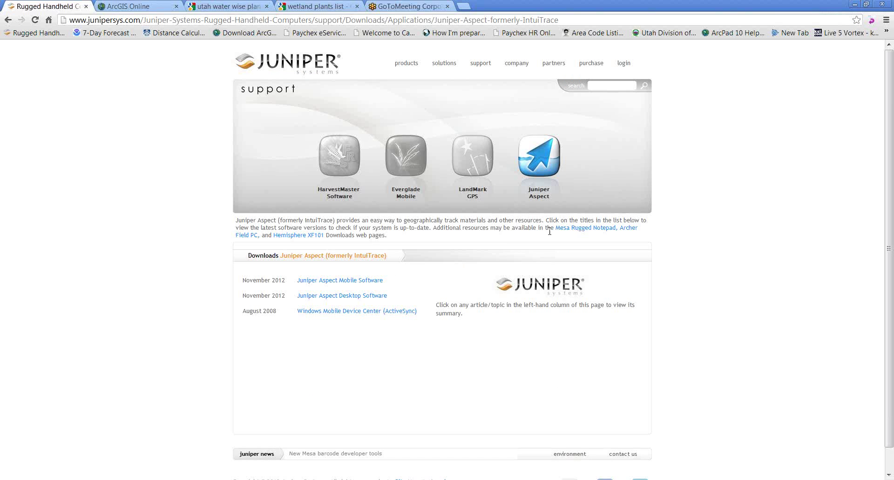
left_click(378, 298)
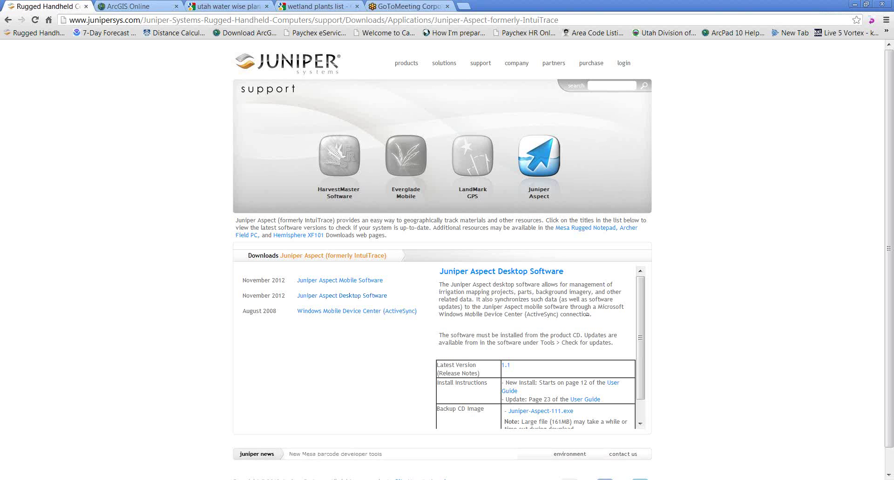
scroll(587, 315, "down", 3)
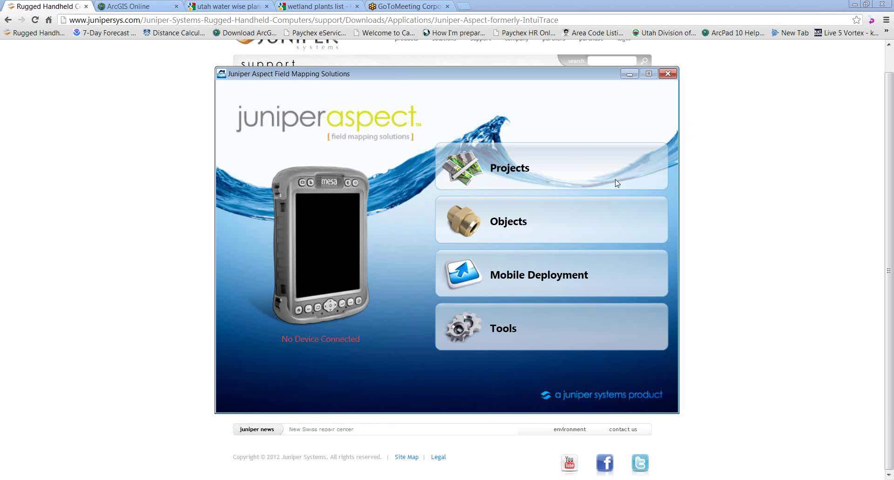
Step: Switch to the PowerPoint editing window of Aspect Intro Training Webinar.pptx
left_click(188, 479)
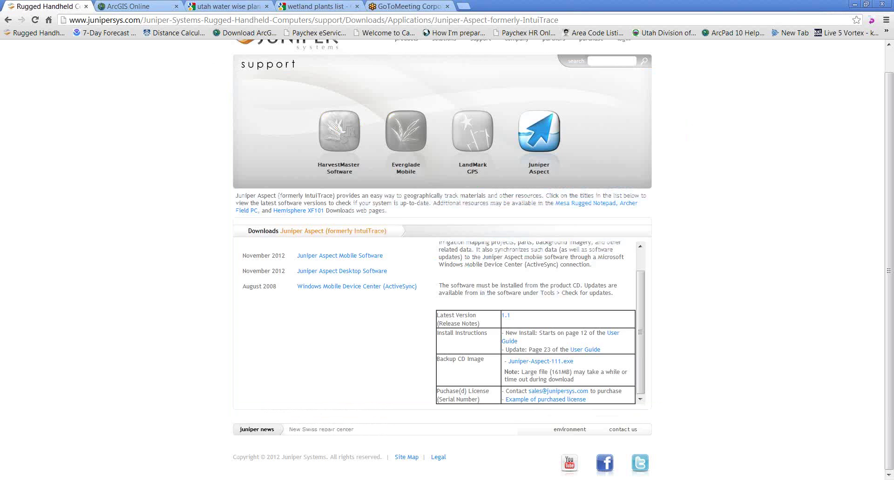
key("alt+Tab")
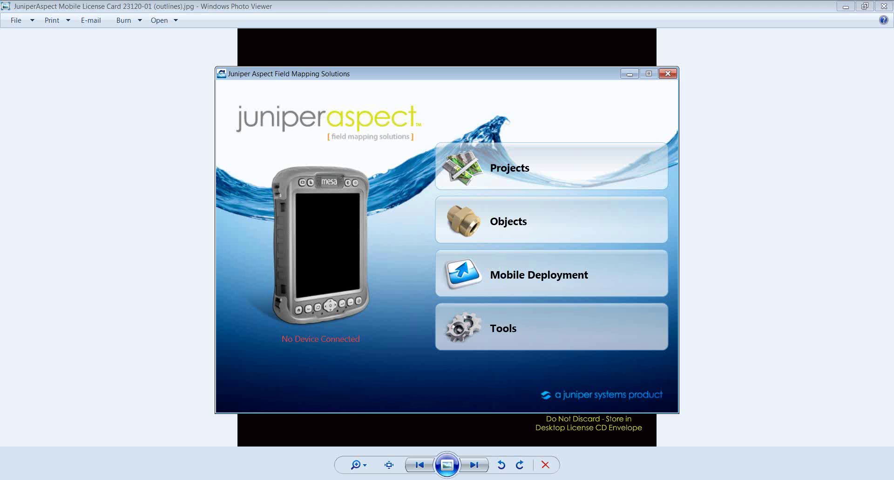
key("alt+Tab")
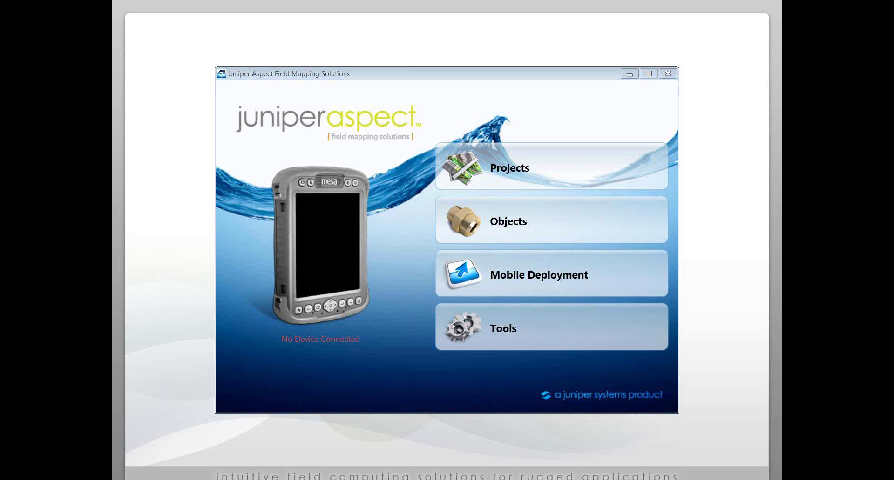
left_click(375, 479)
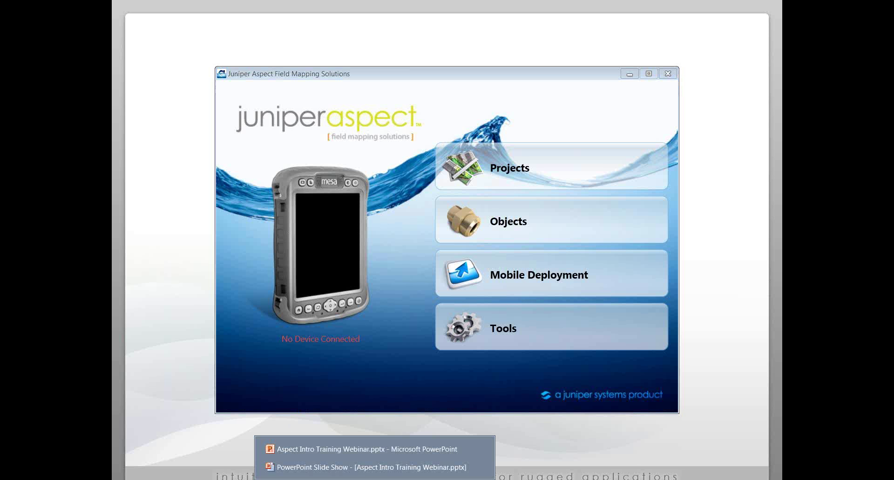
left_click(365, 452)
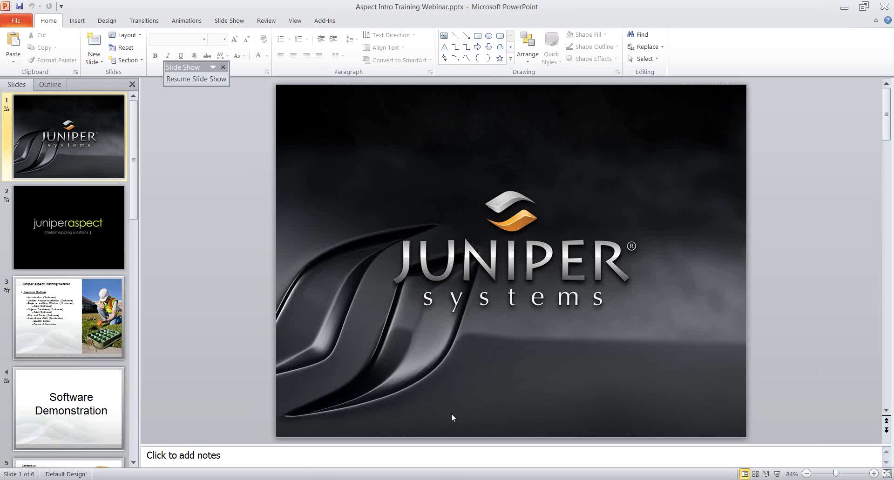
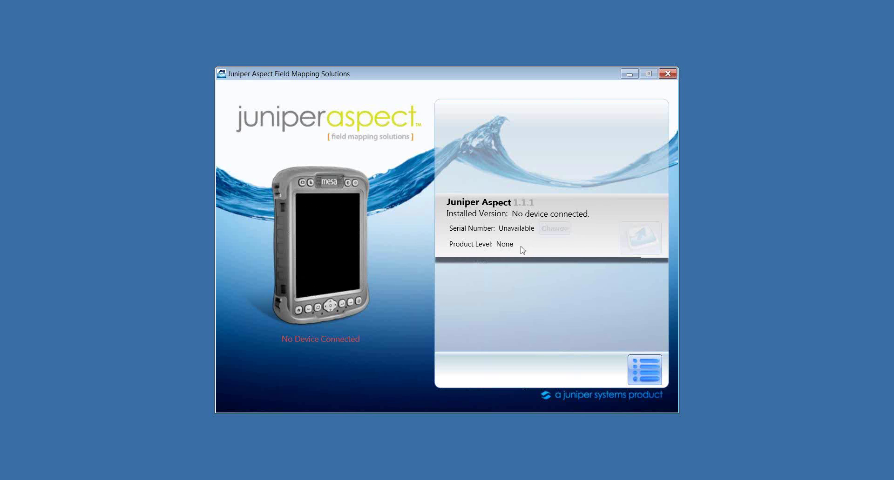
Step: In Juniper Aspect, leave the mobile deployment page, check for software updates and show the available tools again
left_click(632, 366)
left_click(599, 336)
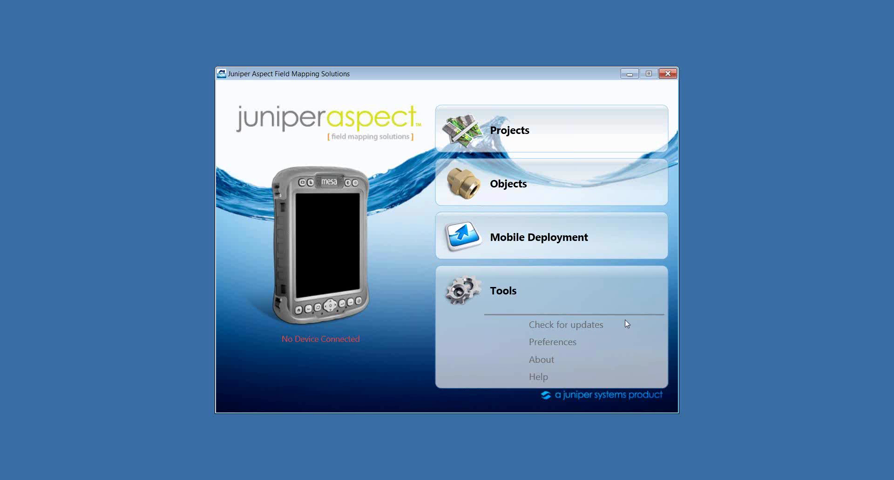
left_click(595, 328)
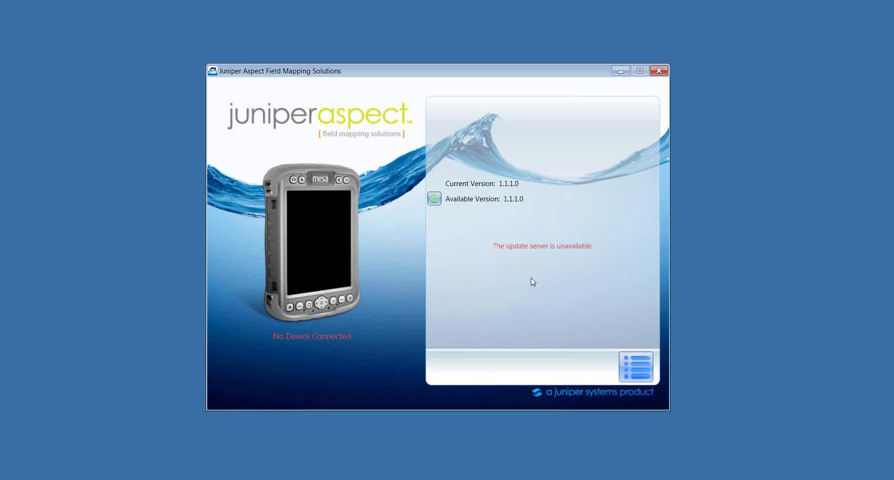
left_click(635, 367)
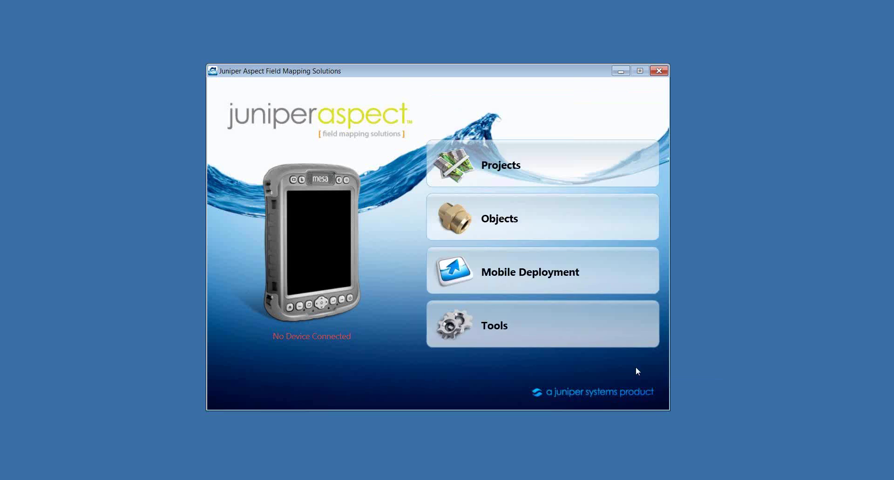
left_click(576, 325)
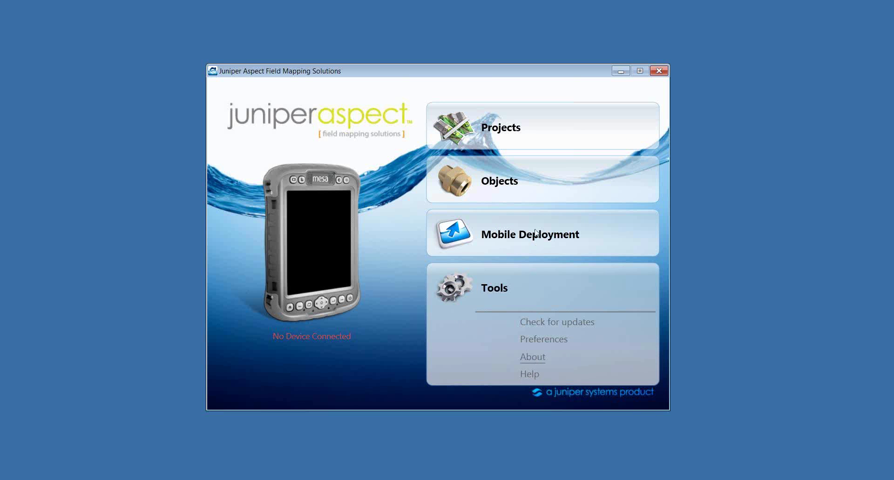
Step: Create and save a new project with its name, location and creator all set to 3
mouse_move(609, 159)
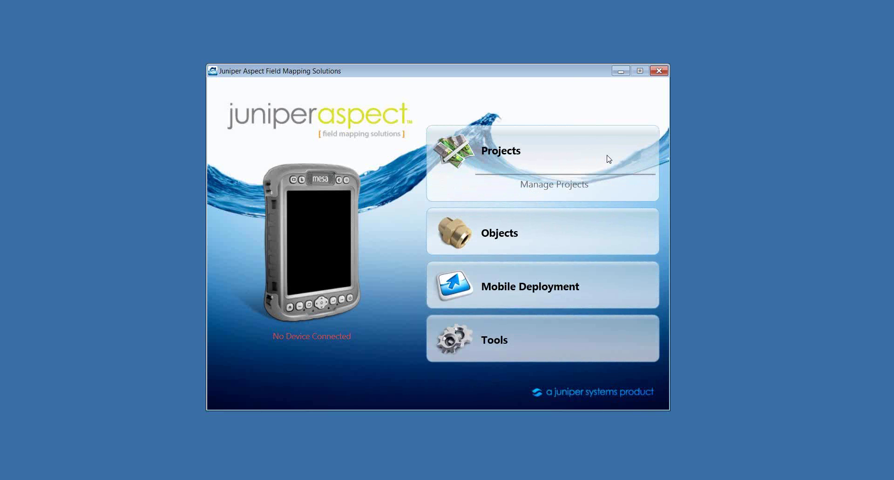
left_click(567, 185)
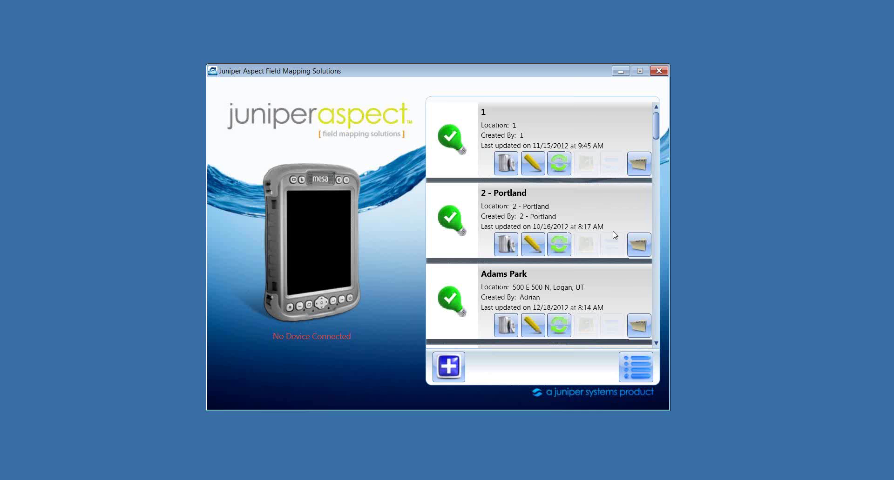
left_click(448, 372)
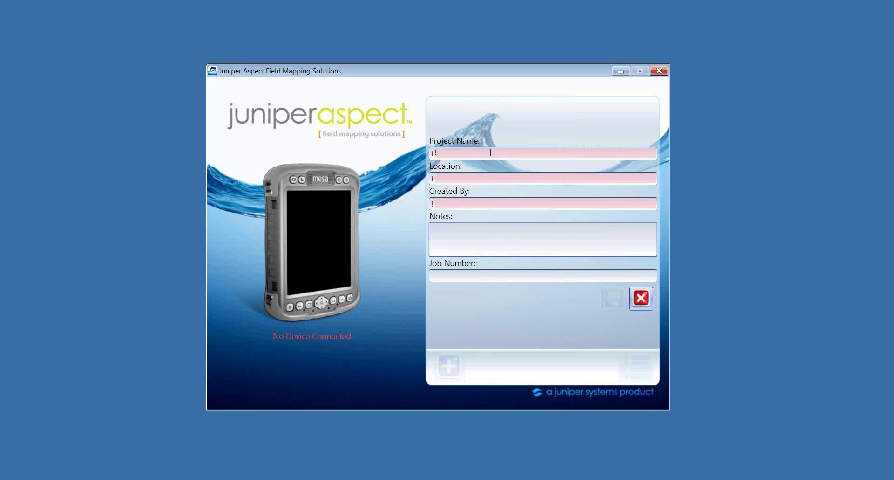
type("3")
key("Tab")
type("3")
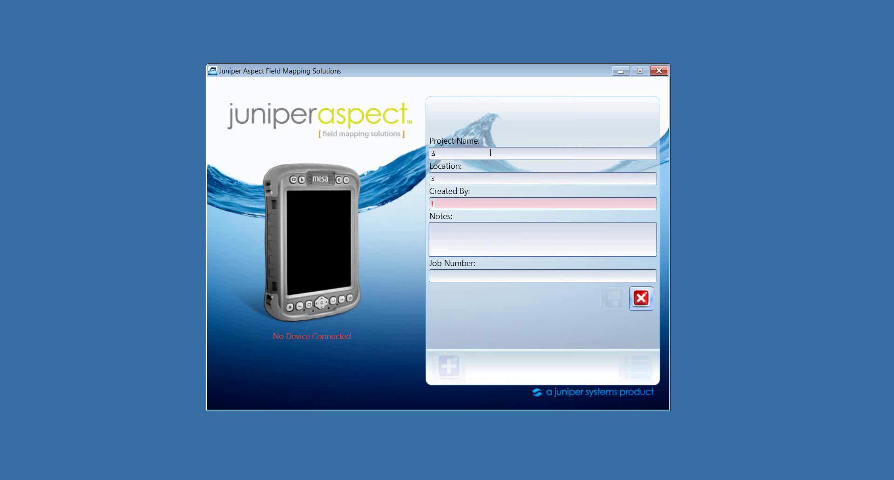
type("3")
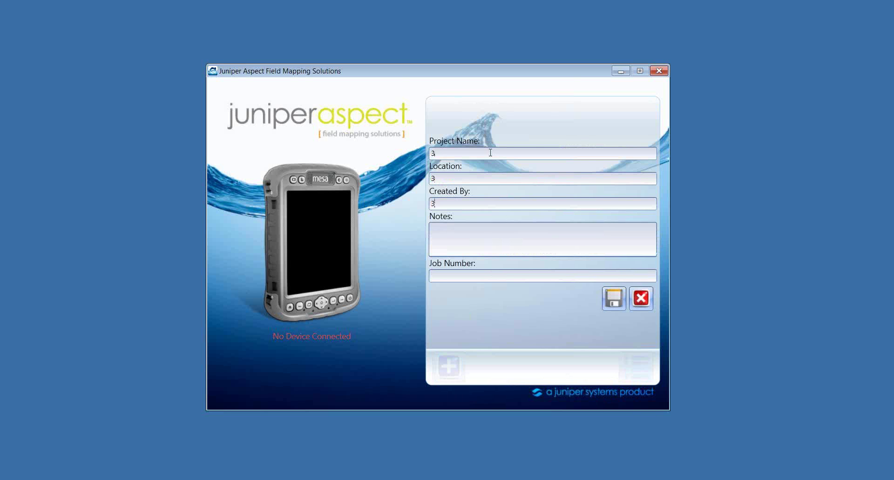
left_click(608, 298)
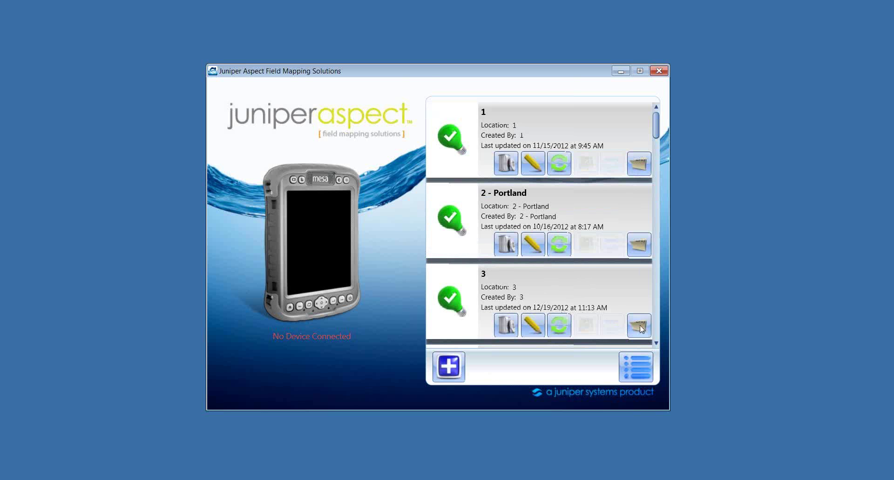
Step: Open the map of project 3 and zoom to the site's street address using the address search
left_click(640, 328)
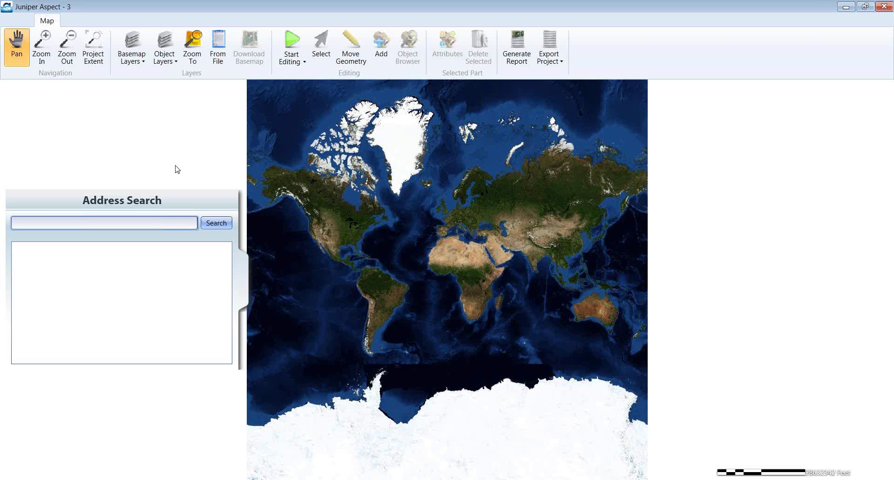
type("1132")
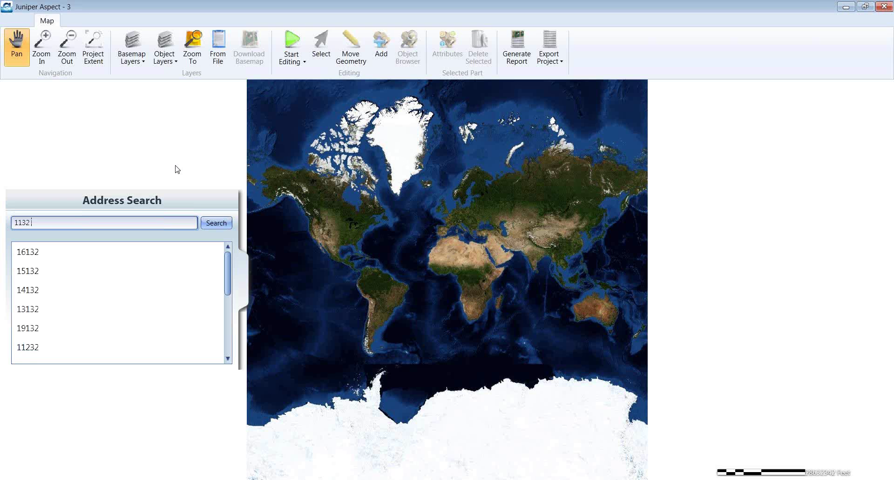
type(" W 17")
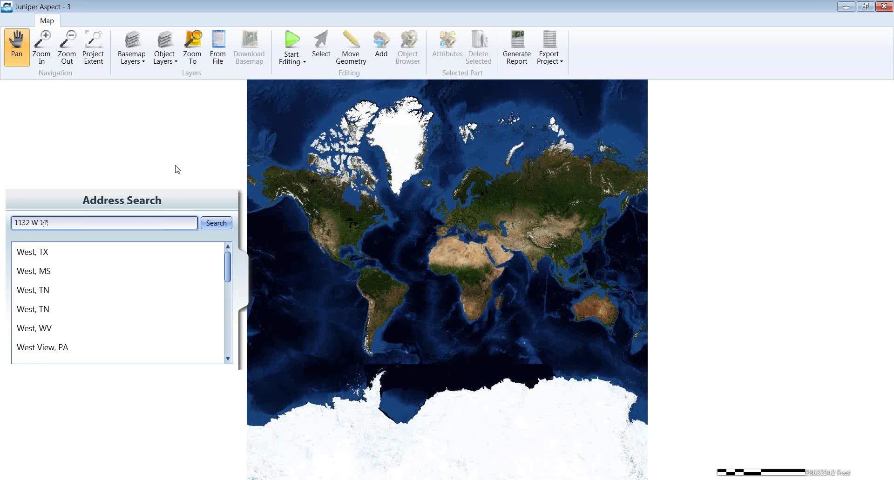
type("00 N, L")
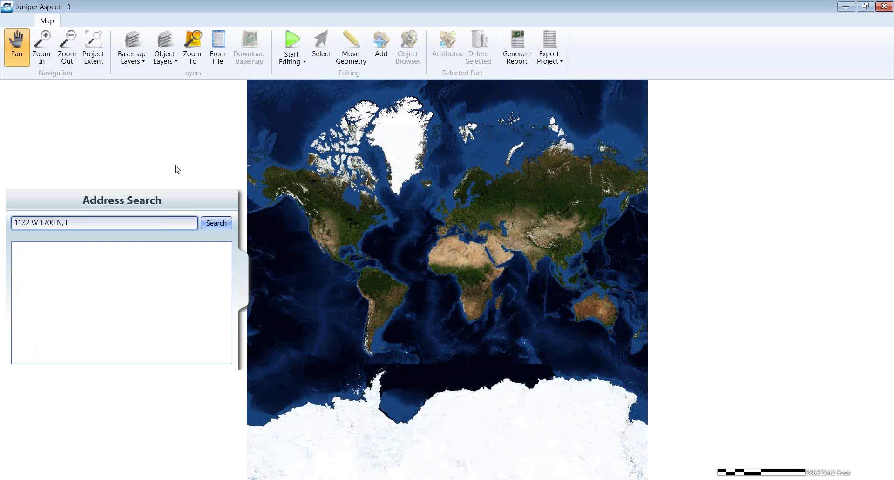
type("ogan")
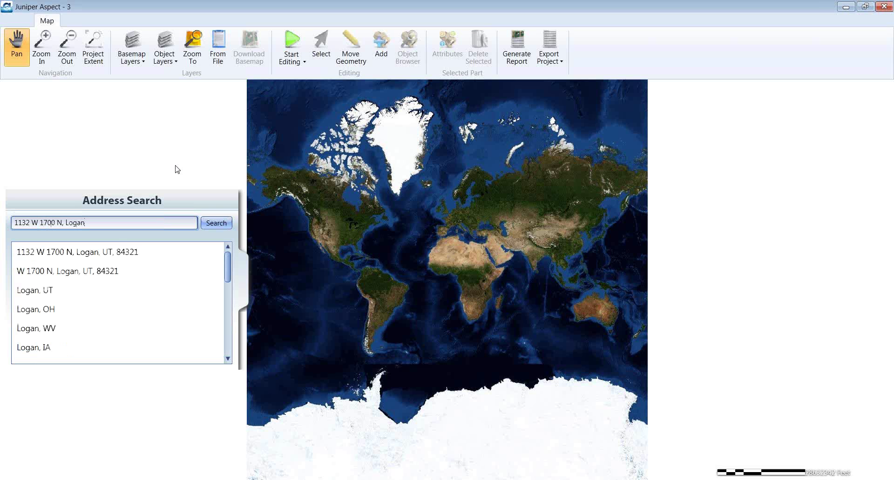
left_click(105, 253)
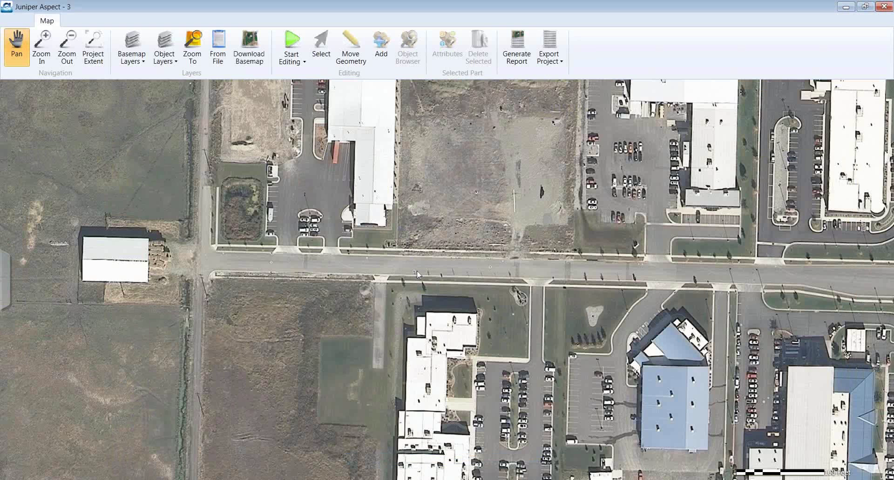
Step: Change the project map's basemap imagery to Bing Aerial
left_click_drag(416, 267, 388, 223)
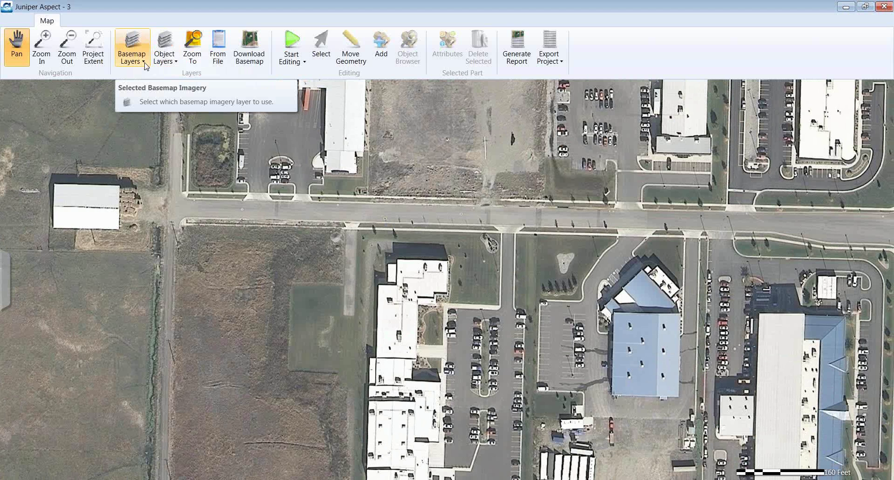
left_click(145, 66)
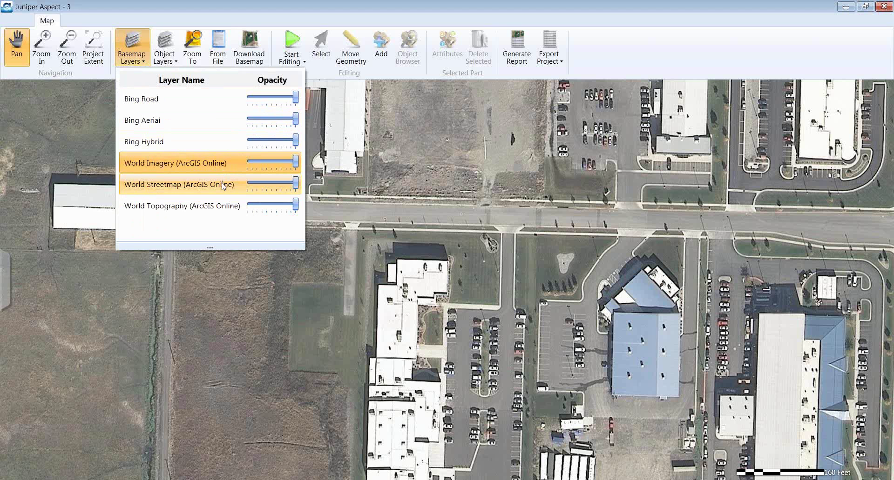
left_click(194, 122)
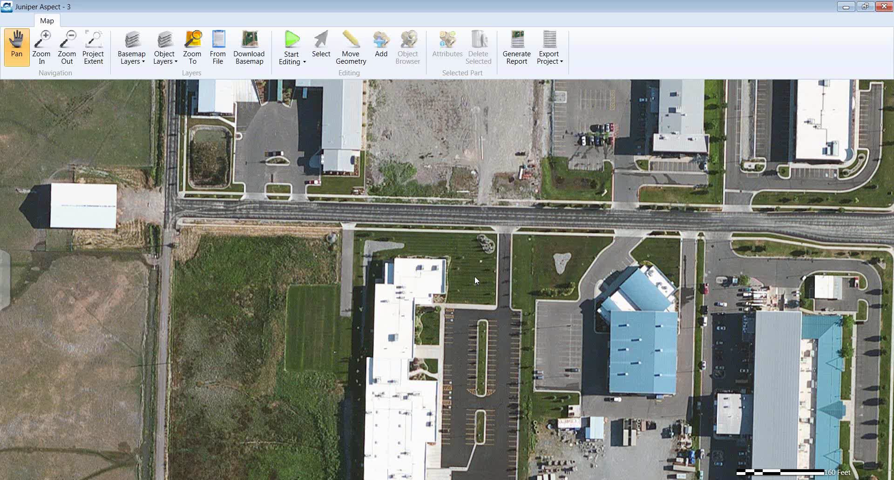
left_click_drag(475, 277, 472, 228)
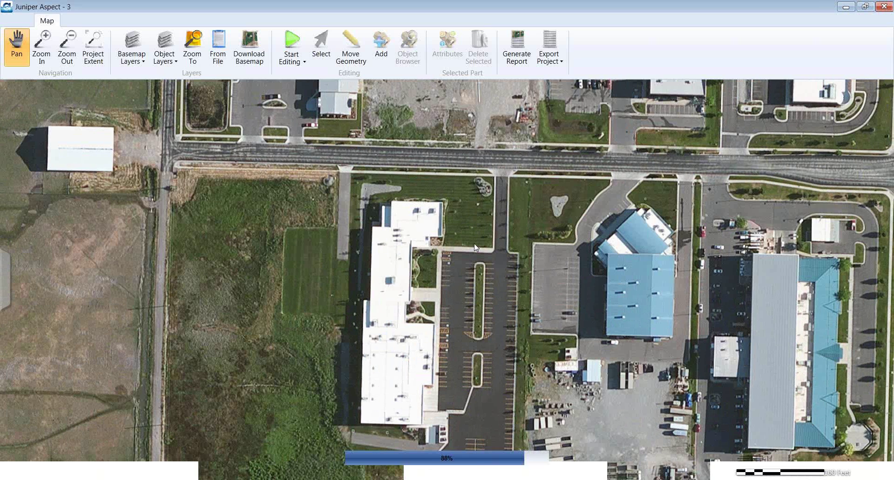
Step: Switch project 3's basemap imagery to World Imagery (ArcGIS Online) and look over the buildings and road around the site
scroll(475, 248, "up", 1)
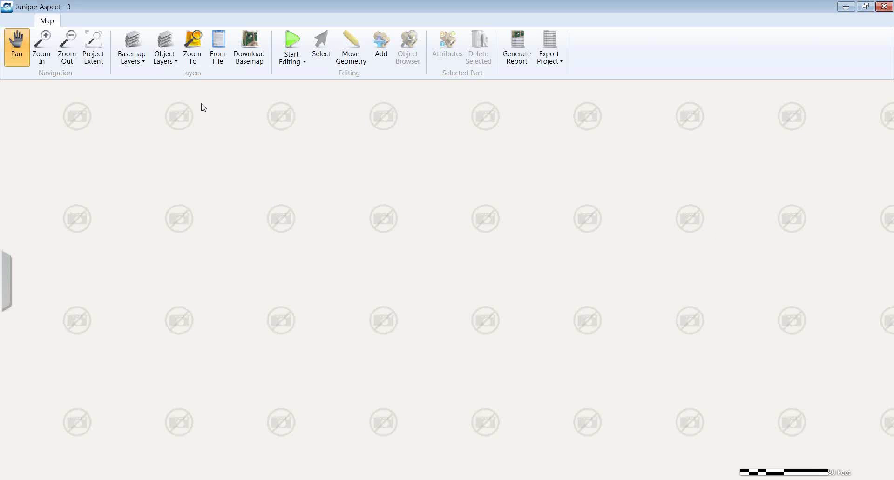
left_click(139, 64)
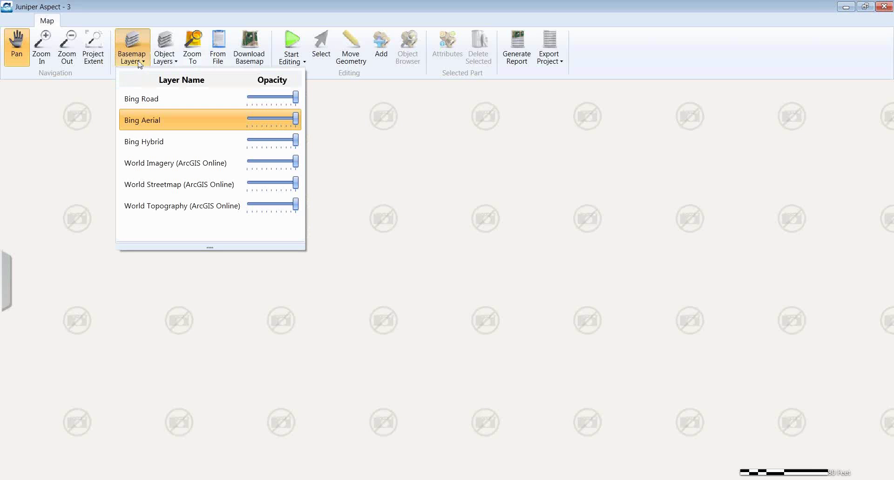
left_click(171, 164)
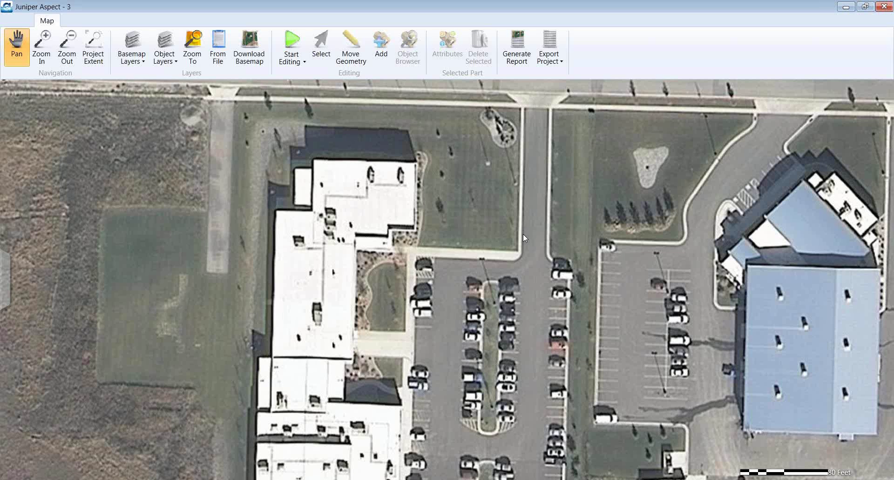
left_click_drag(523, 236, 523, 275)
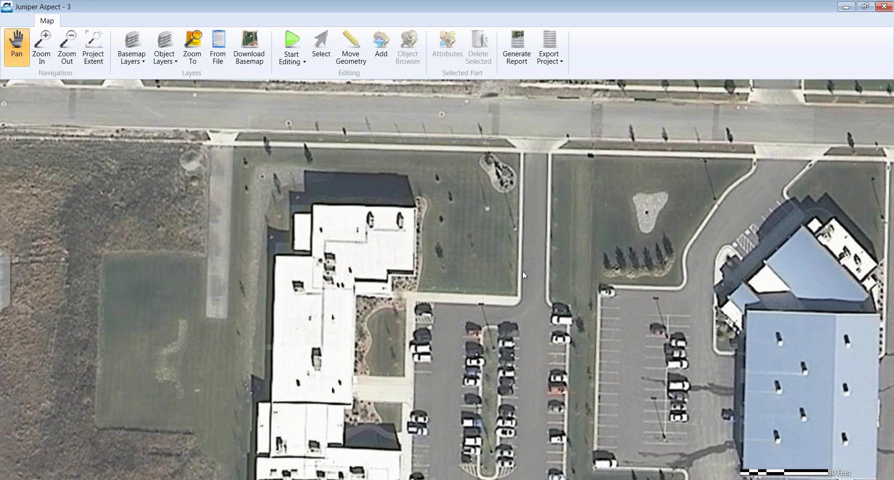
scroll(522, 271, "down", 1)
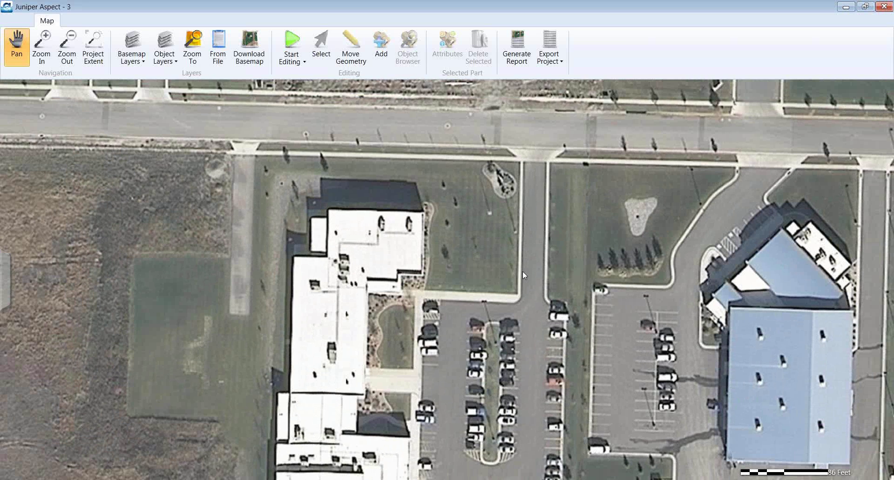
scroll(522, 272, "down", 2)
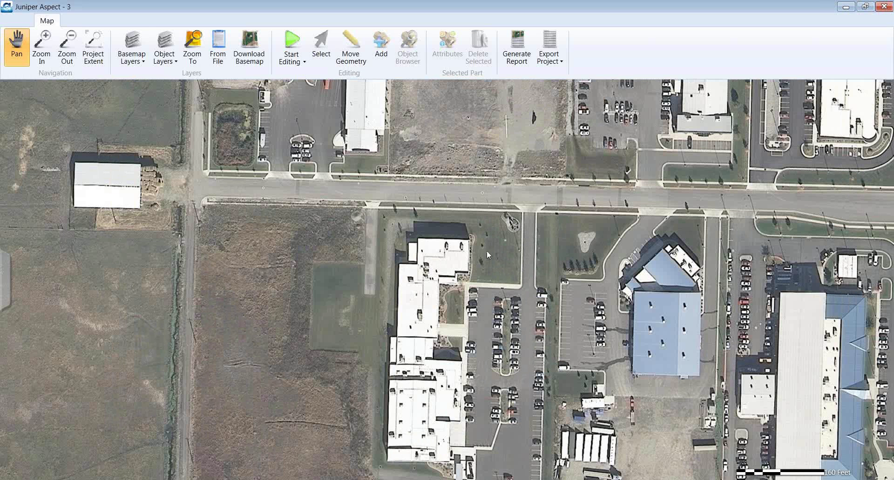
Step: Change project 3's basemap to Bing Hybrid and close the project map
left_click(140, 63)
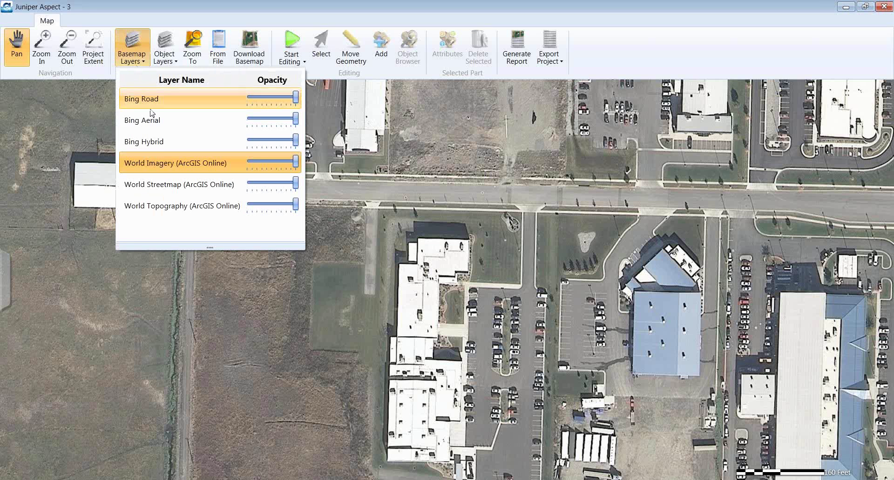
left_click(153, 144)
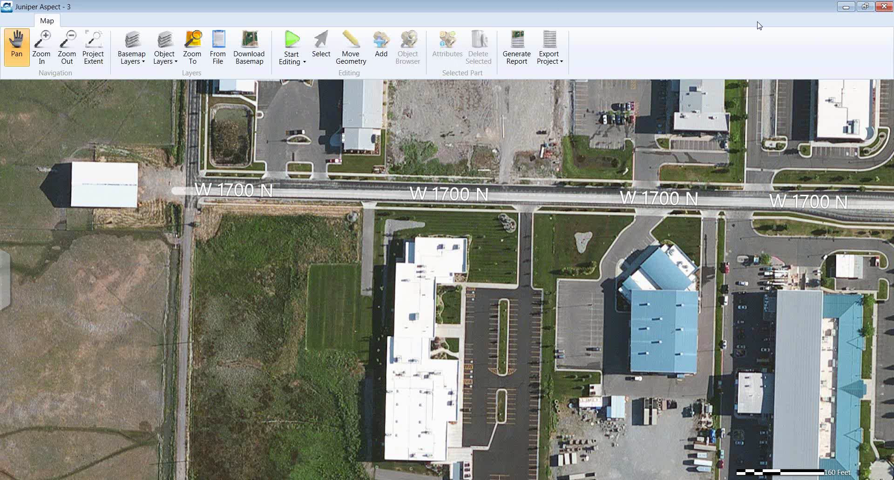
left_click(884, 7)
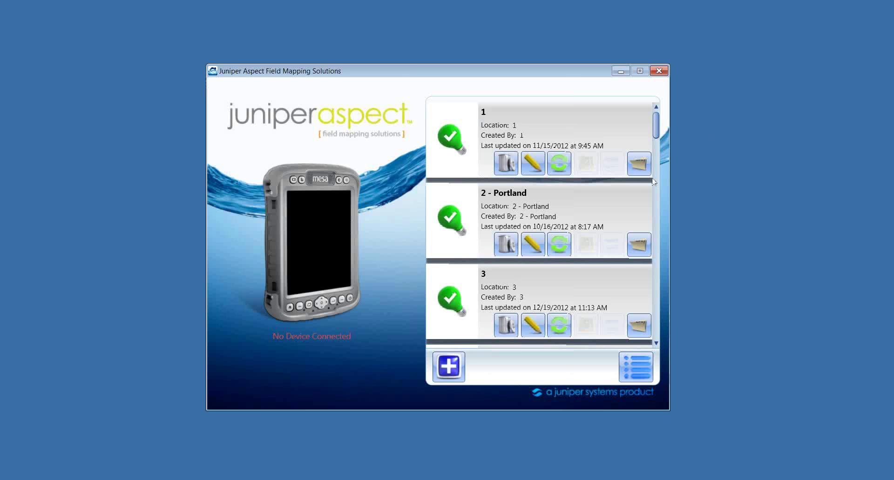
Step: Open the map of the Bear River Bottoms Example project and zoom in on the plant points at the river's northwest end
scroll(636, 192, "down", 4)
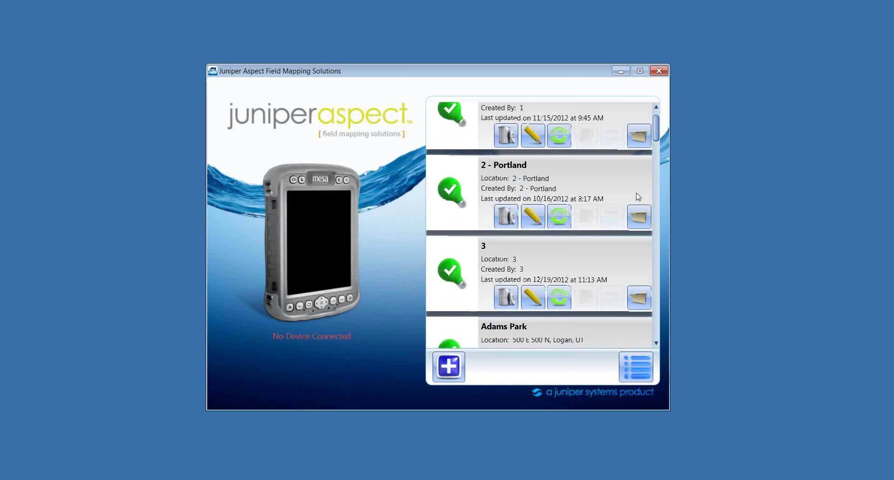
scroll(636, 192, "down", 1)
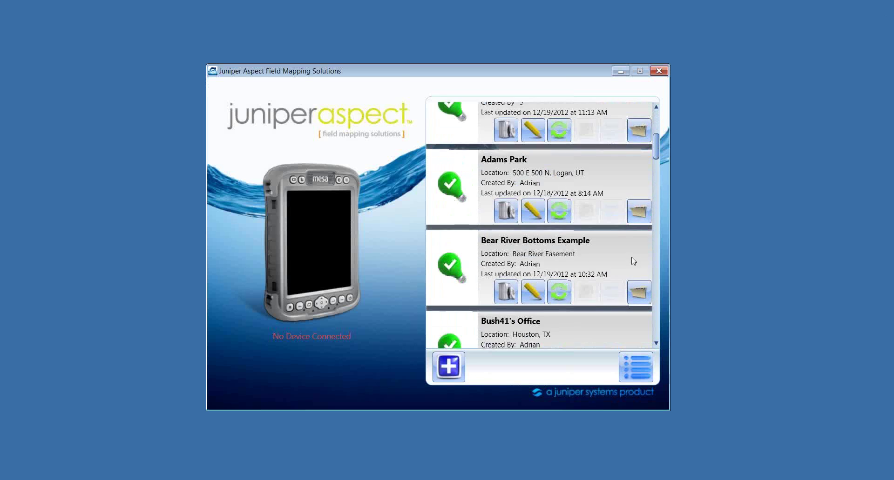
left_click(639, 292)
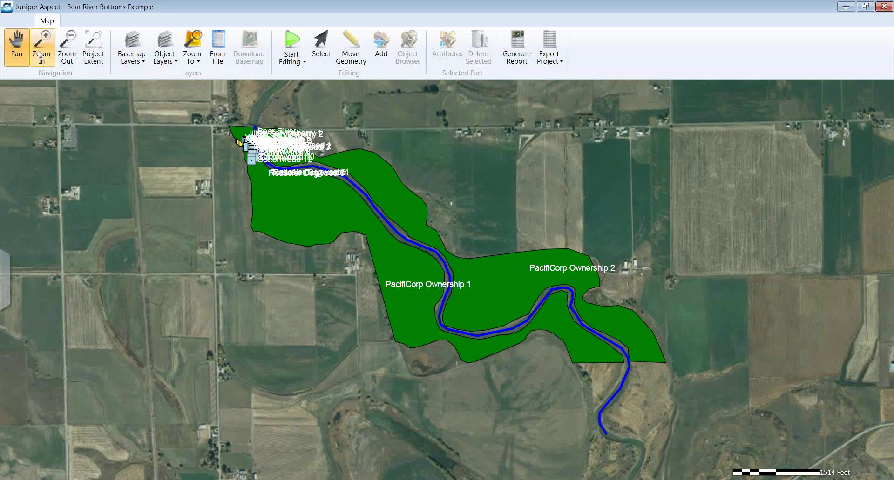
left_click(41, 47)
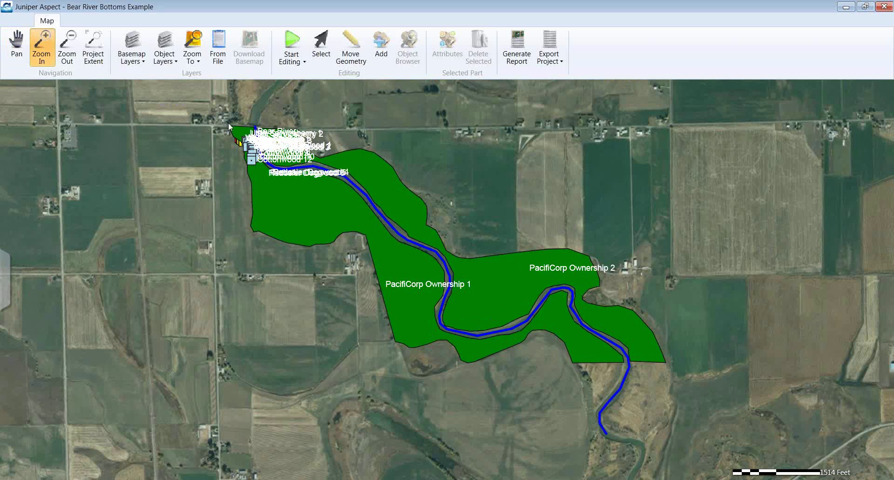
left_click_drag(228, 122, 325, 183)
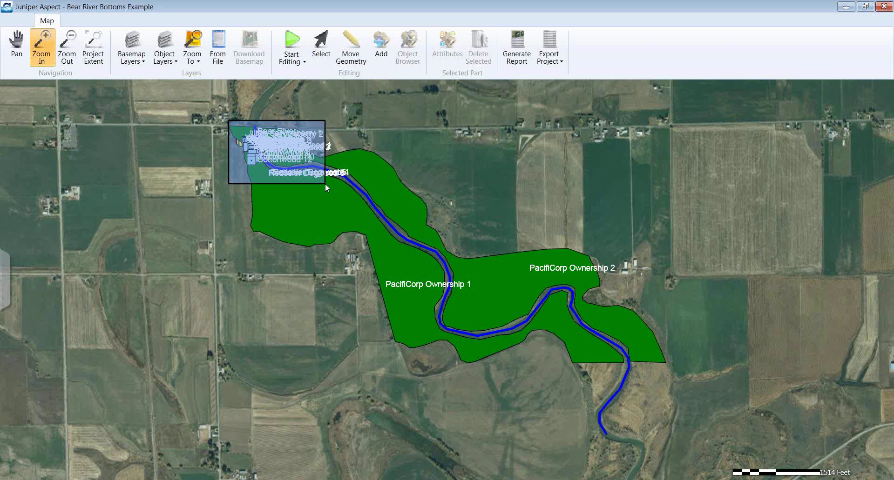
left_click_drag(325, 183, 329, 182)
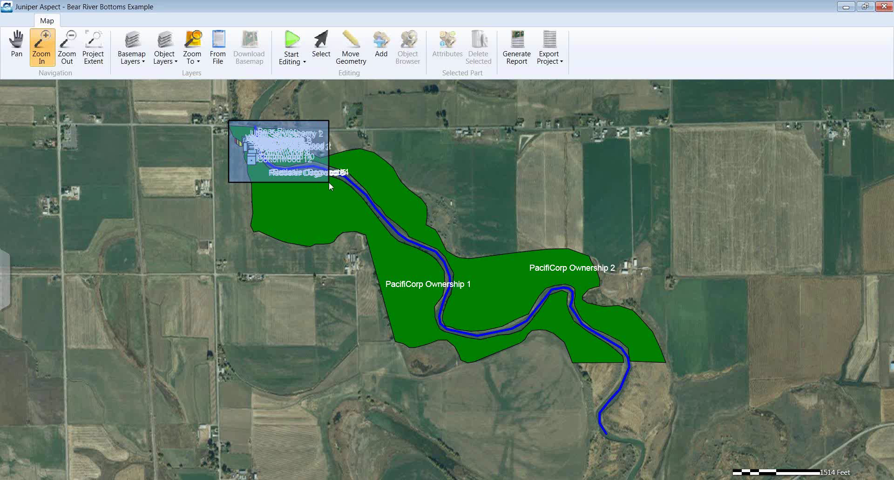
left_click_drag(329, 182, 328, 182)
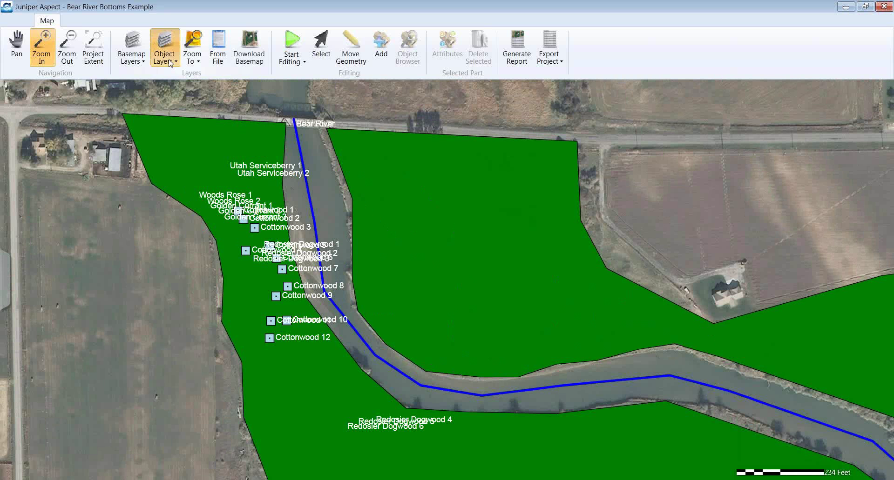
Step: Reduce the opacity of the PacifiCorp Ownership object layer to about half
left_click(170, 63)
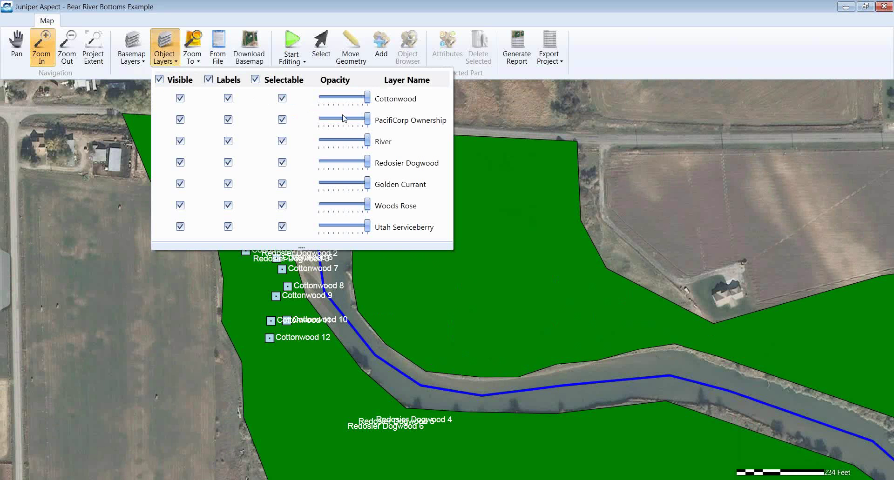
left_click(346, 120)
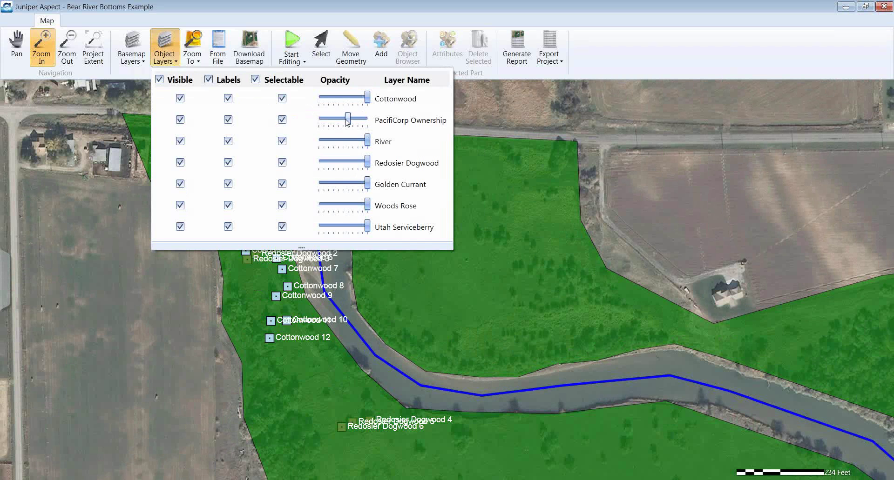
left_click_drag(347, 120, 343, 120)
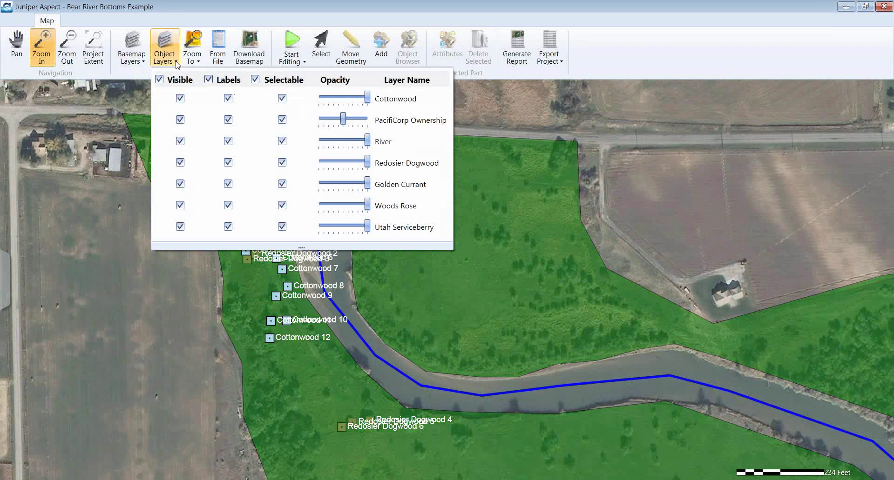
left_click(176, 63)
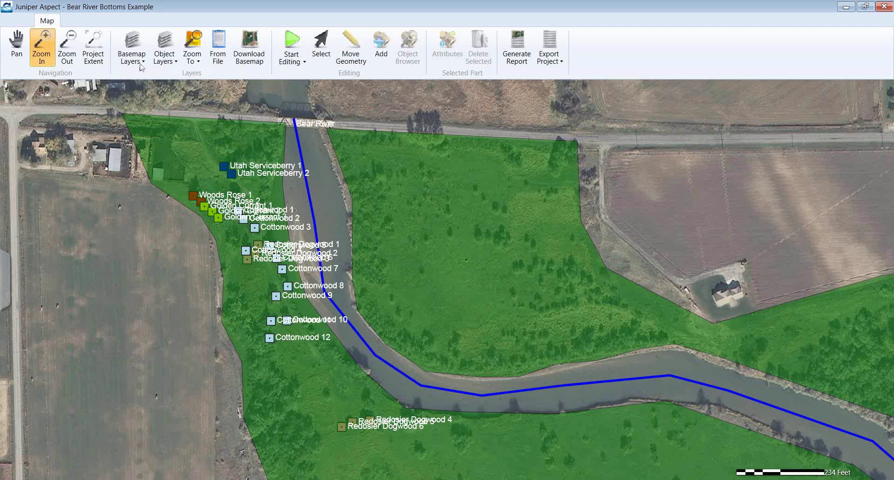
Step: Examine up close the labelled shrub and cottonwood points along the west bank of the Bear River
left_click_drag(164, 140, 417, 370)
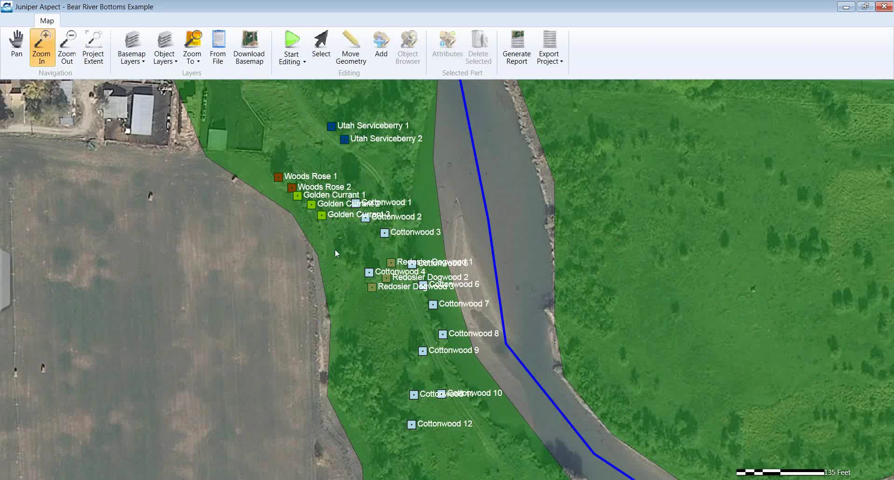
left_click(19, 49)
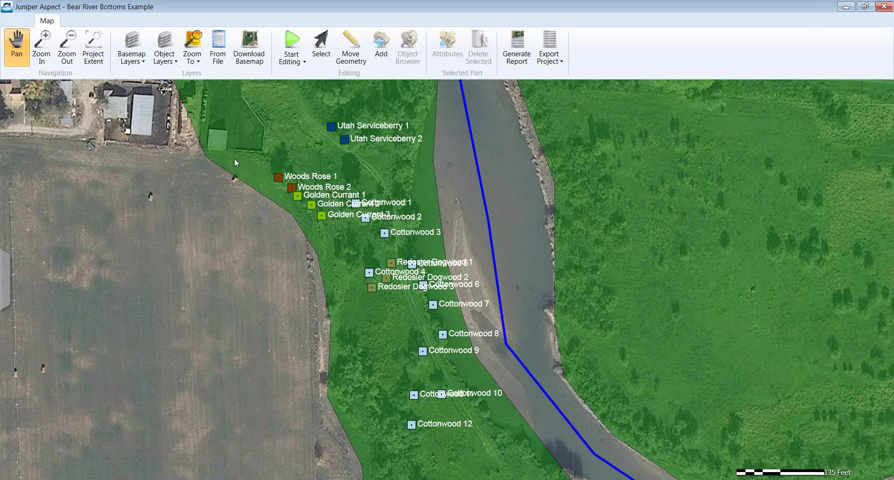
left_click_drag(234, 159, 216, 217)
left_click_drag(212, 107, 205, 124)
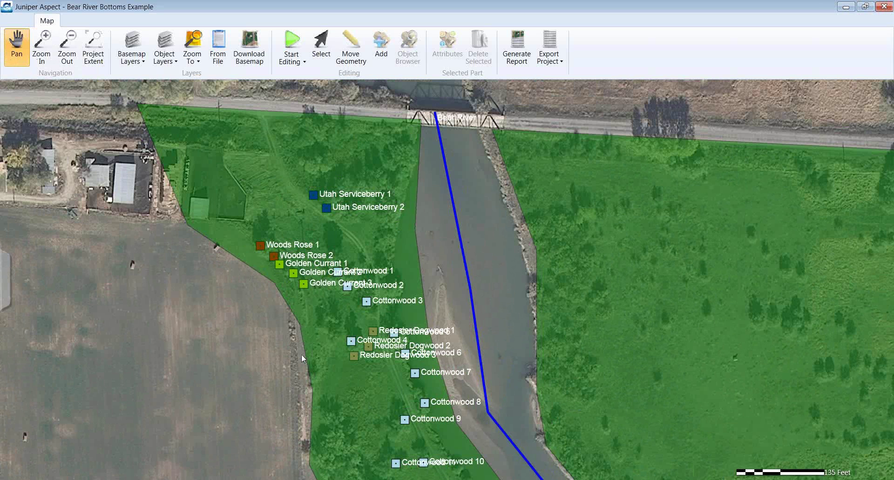
left_click_drag(314, 333, 315, 356)
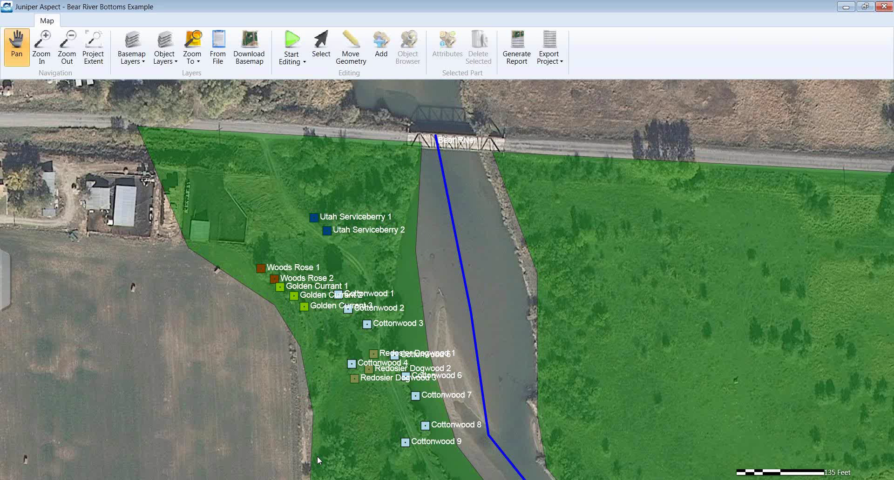
left_click_drag(320, 451, 294, 318)
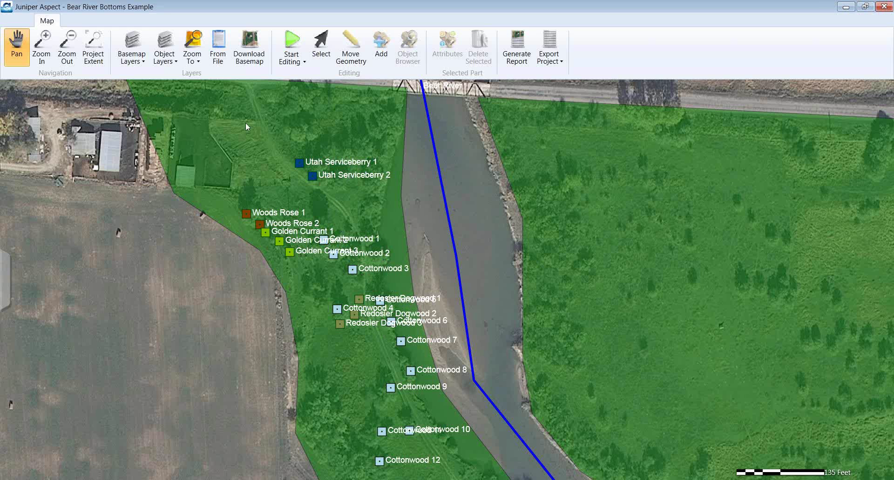
Step: Switch the basemap to Bing Aerial and hide the PacifiCorp Ownership object layer
left_click(135, 55)
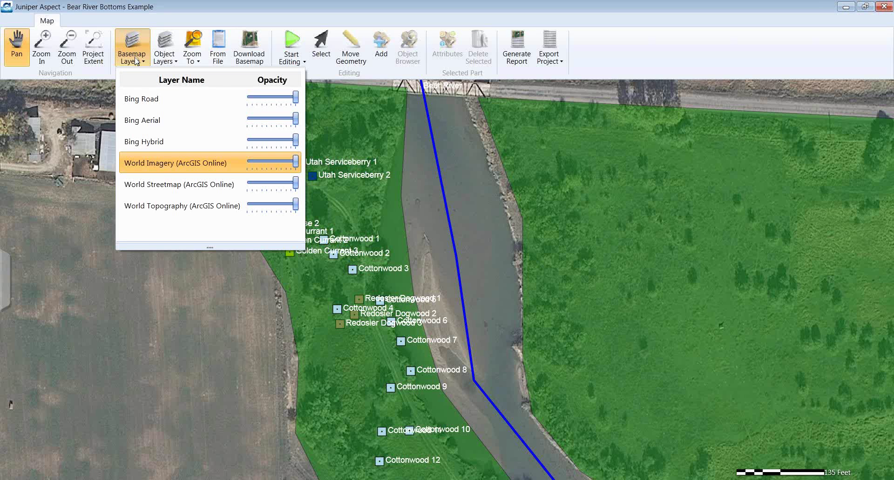
left_click(156, 126)
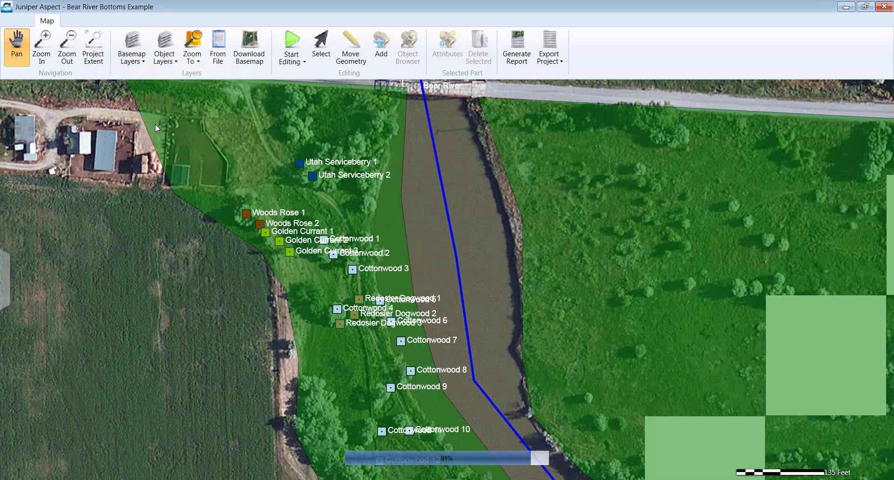
left_click(165, 55)
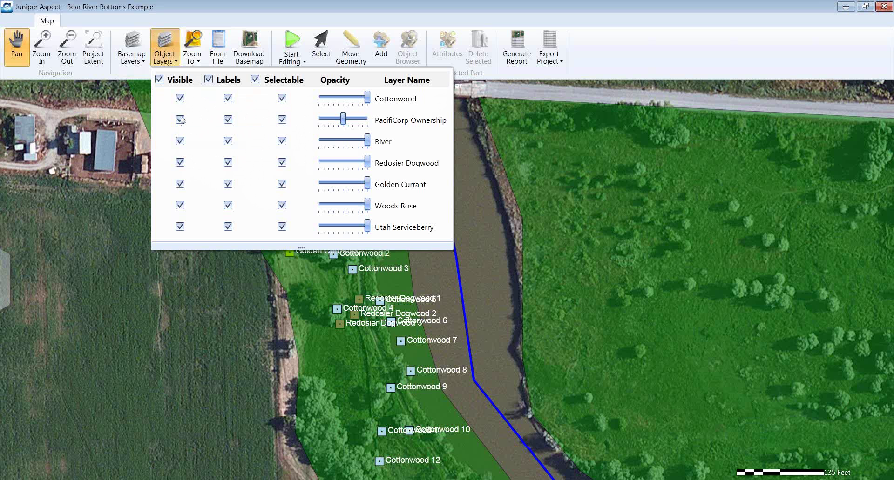
left_click(180, 120)
left_click(166, 58)
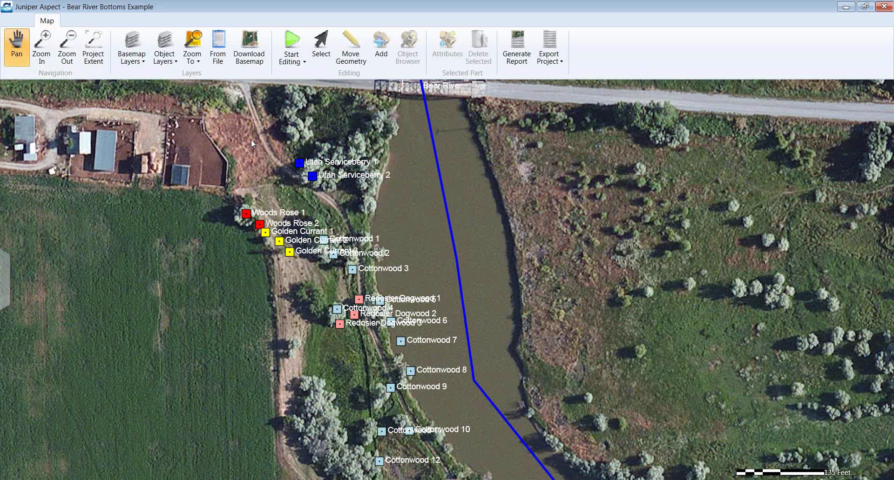
Step: Zoom out to the full project extent and back in on the plant points at the river's northwest end
left_click_drag(251, 139, 210, 148)
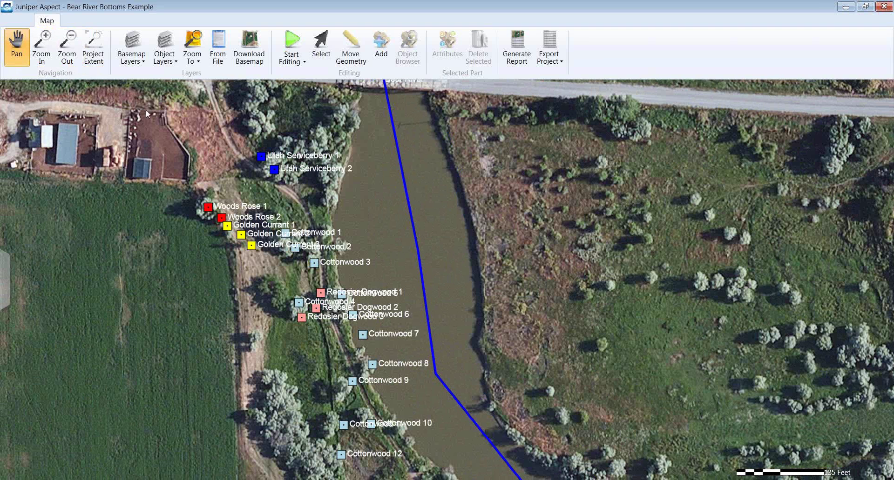
left_click(44, 53)
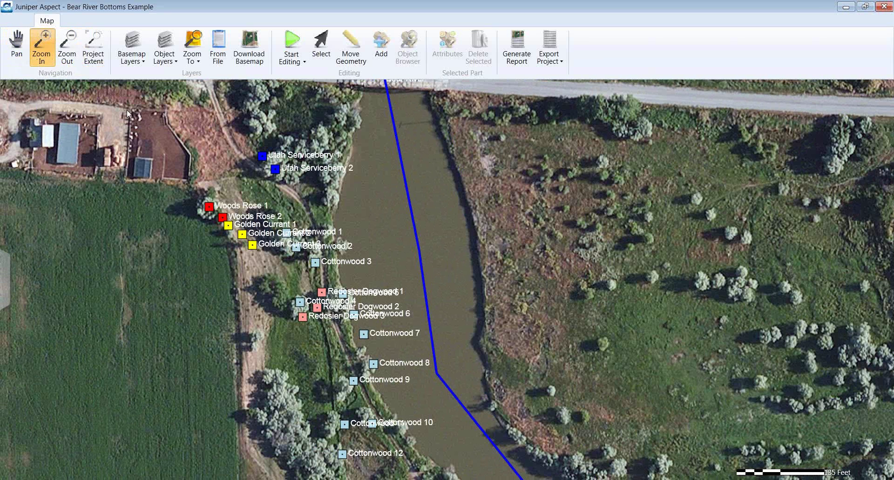
left_click_drag(130, 103, 683, 451)
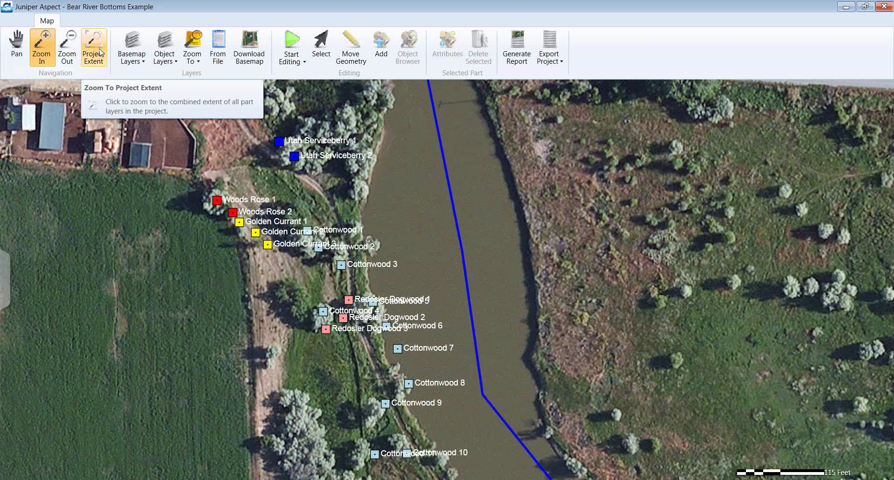
left_click(100, 53)
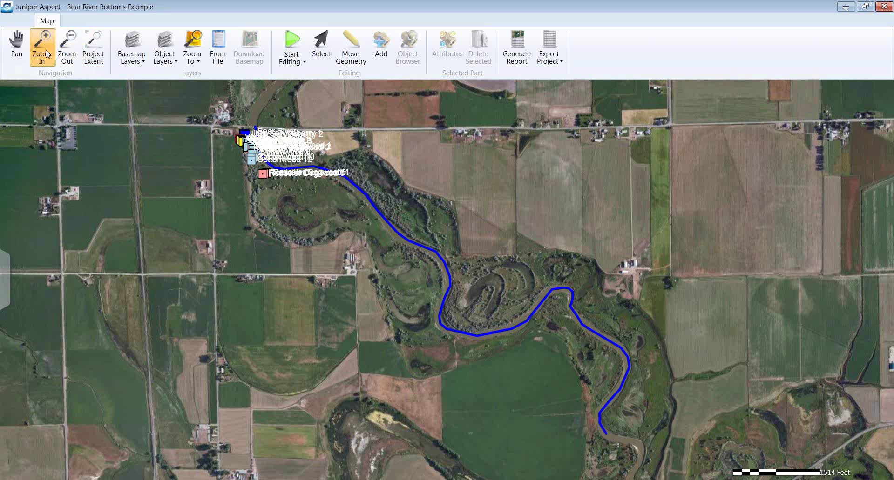
left_click_drag(225, 119, 280, 167)
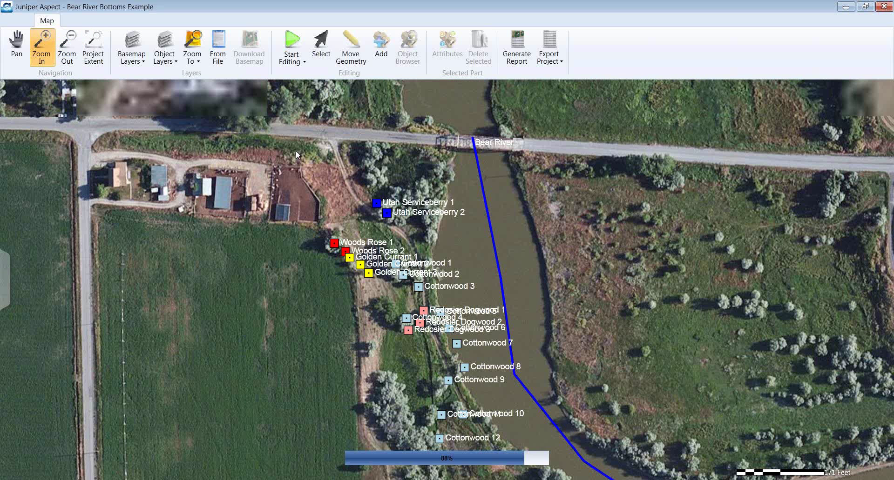
Step: Try the Bing Road, World Streetmap (ArcGIS Online) and World Topography (ArcGIS Online) basemaps
left_click(142, 61)
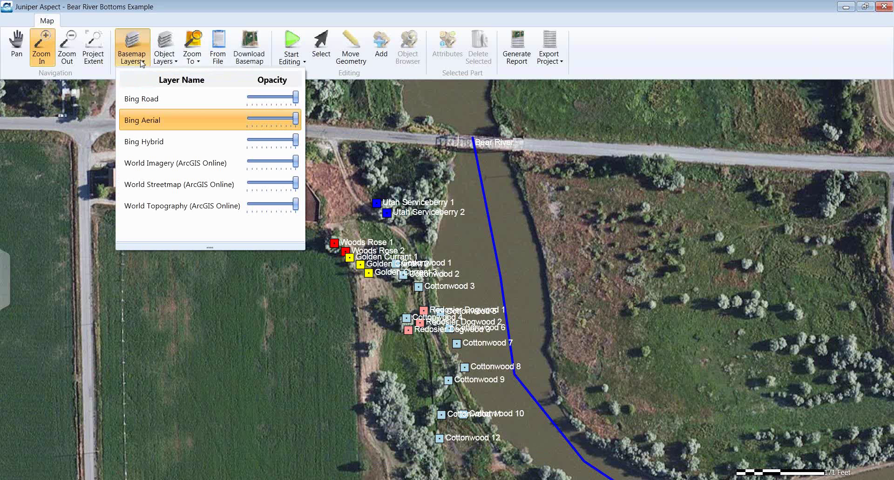
left_click(144, 98)
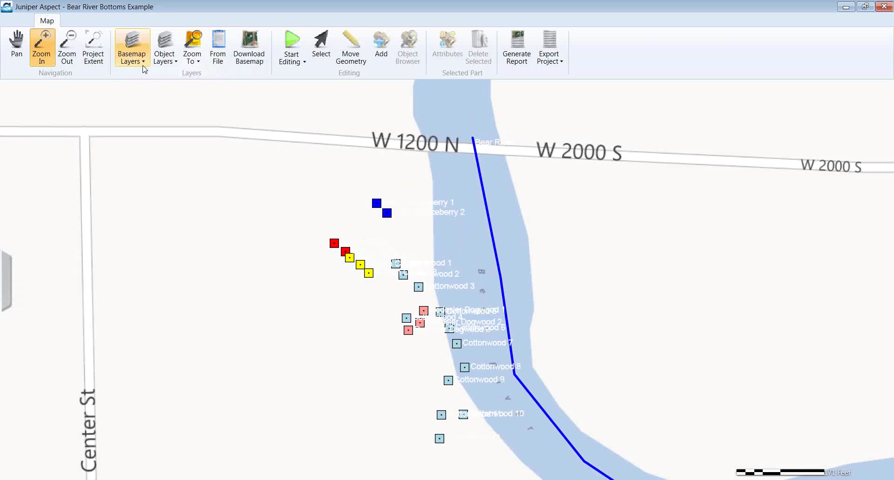
left_click(133, 49)
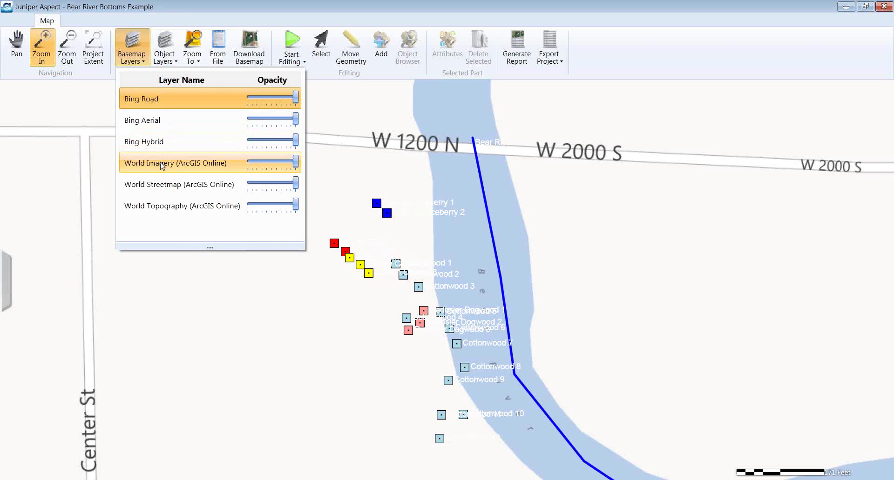
left_click(171, 186)
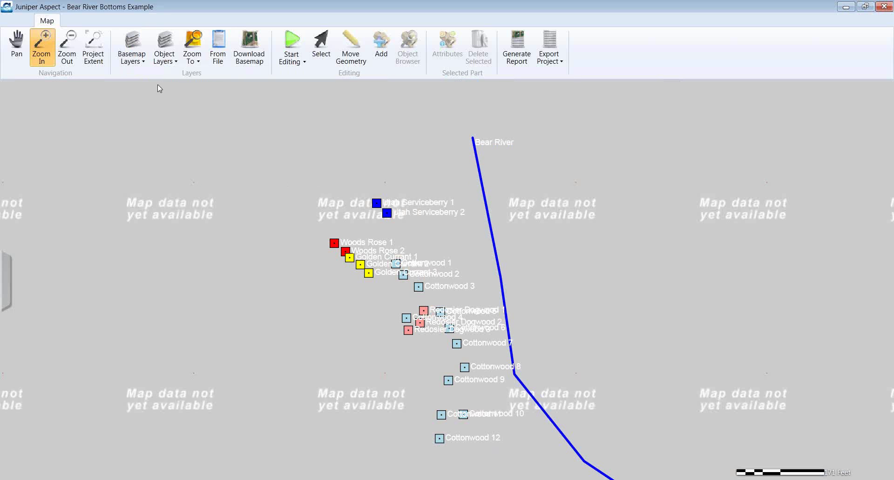
left_click(133, 63)
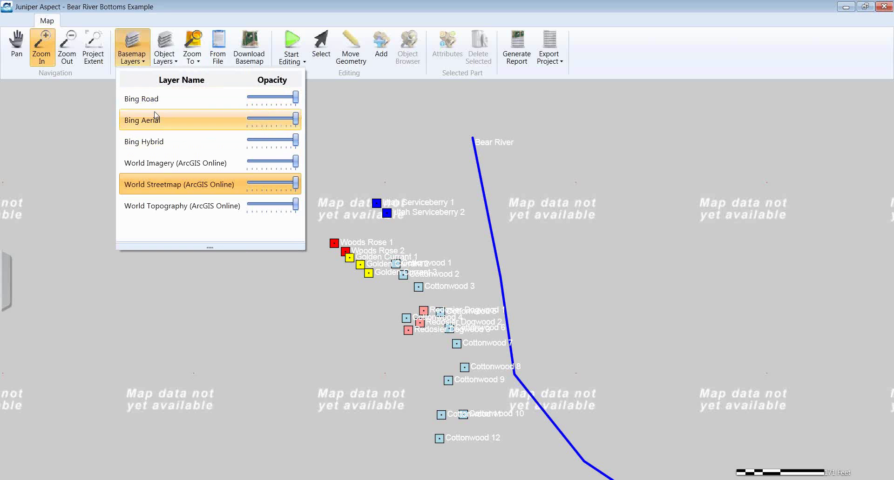
left_click(155, 99)
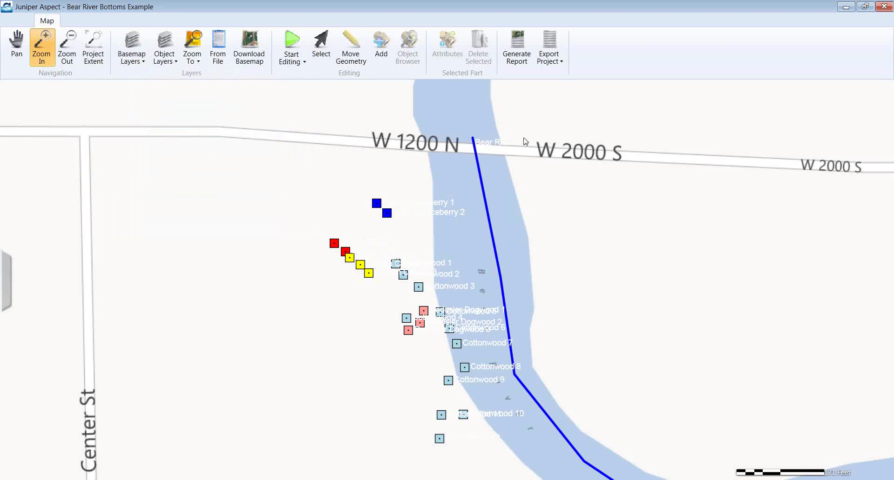
left_click(144, 62)
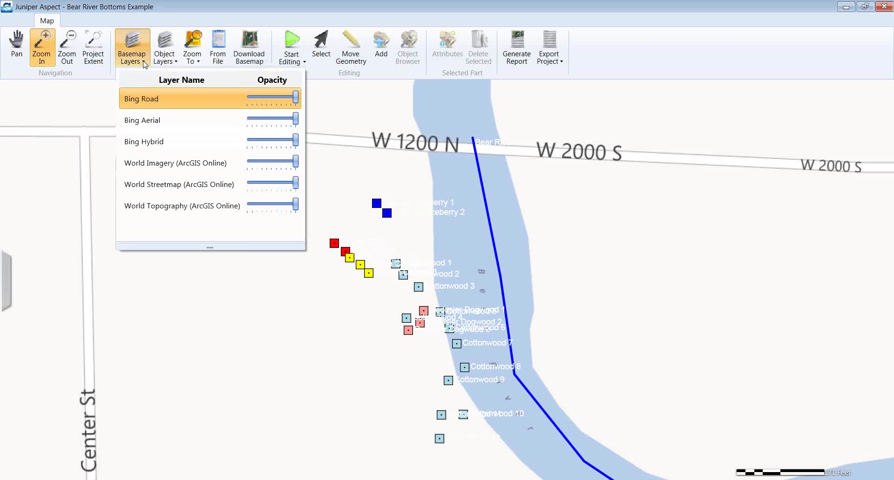
left_click(163, 211)
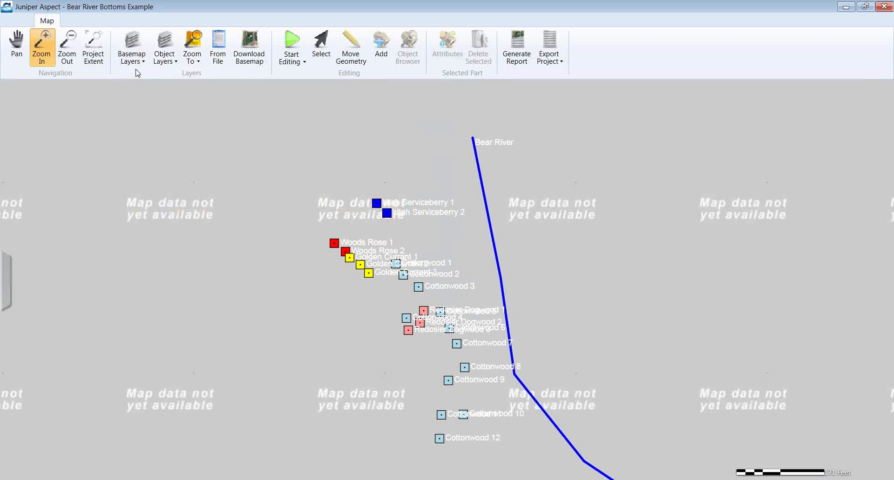
Step: Switch the basemap back to Bing Aerial and then to Bing Hybrid
left_click(135, 58)
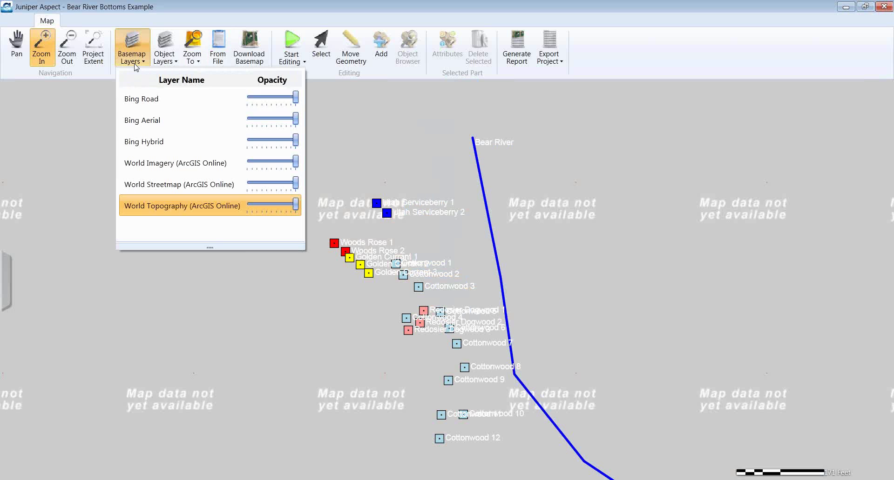
left_click(160, 125)
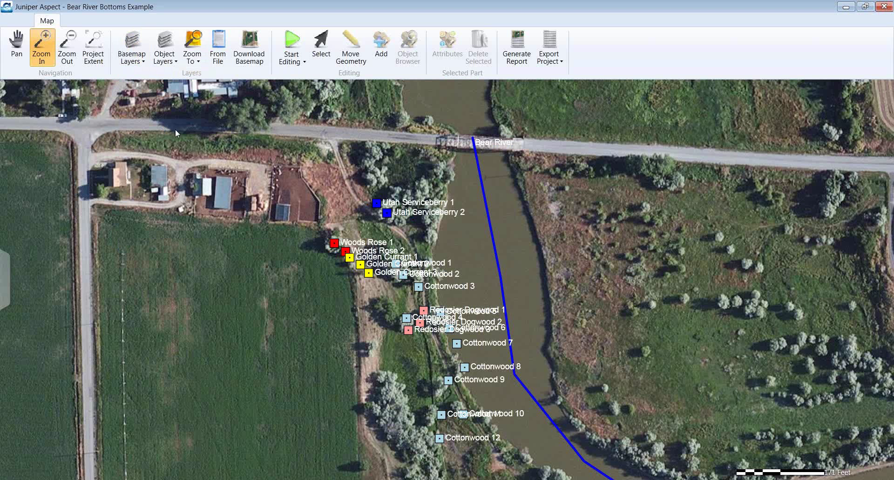
left_click(133, 57)
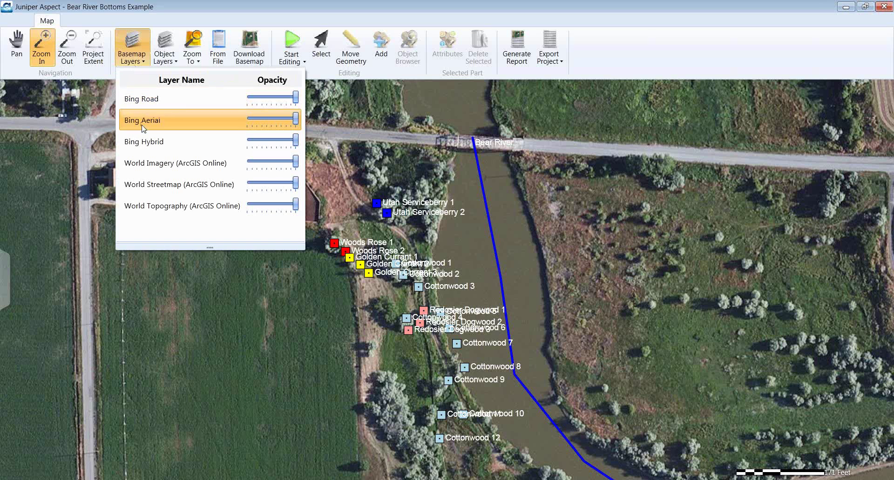
left_click(144, 142)
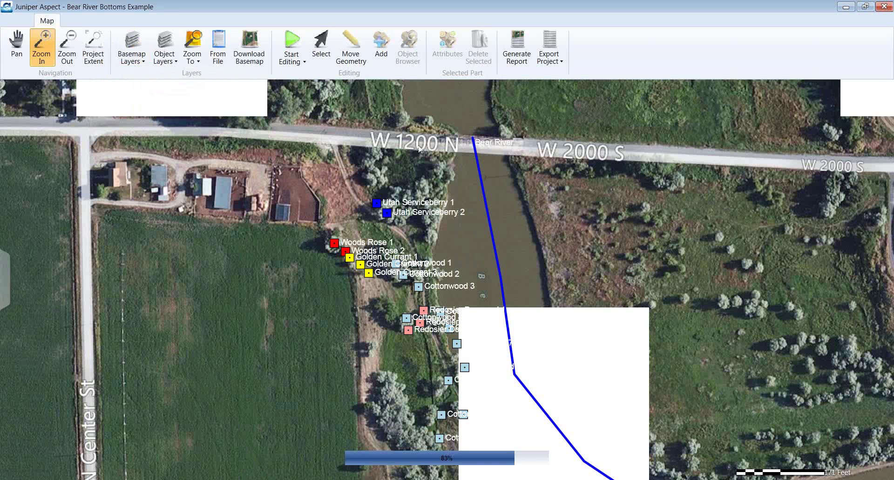
Step: Turn the PacifiCorp Ownership layer back on, then hide every object layer except Cottonwood
left_click(174, 64)
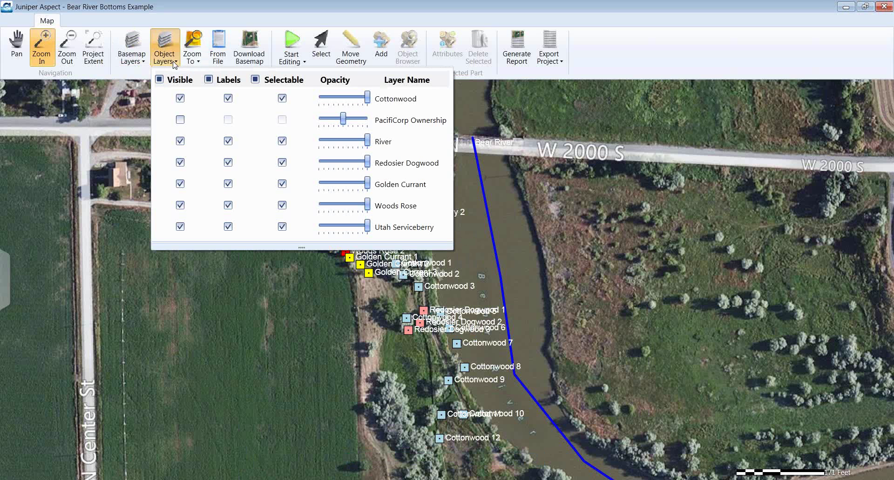
left_click(180, 120)
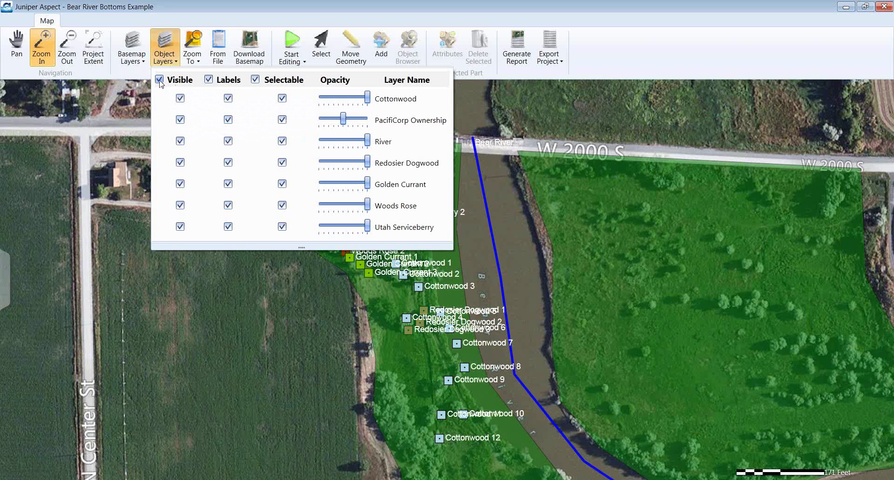
left_click(159, 80)
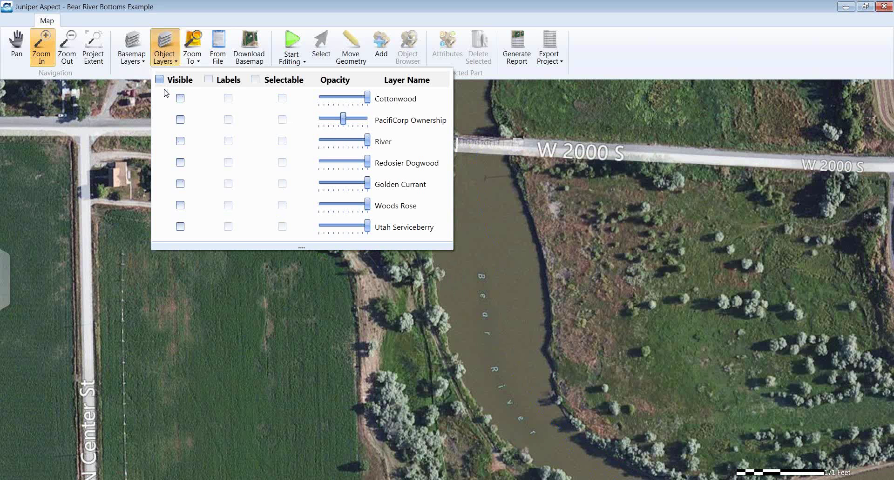
left_click(180, 99)
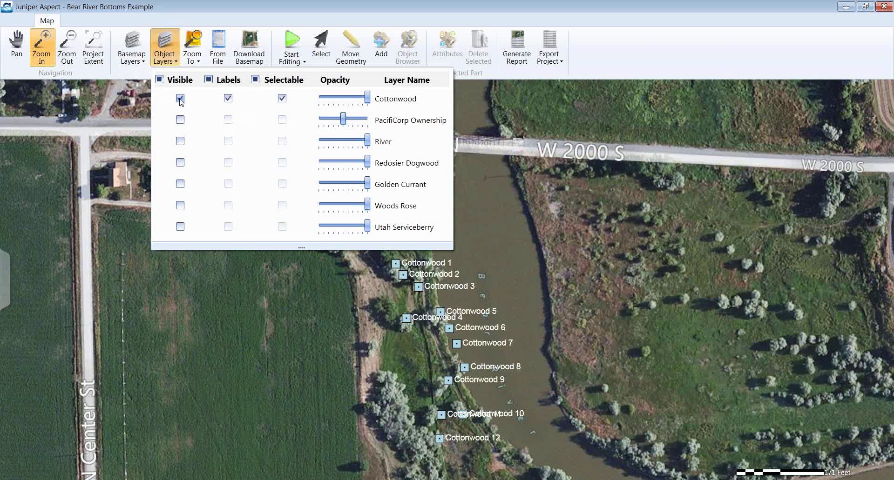
left_click(165, 47)
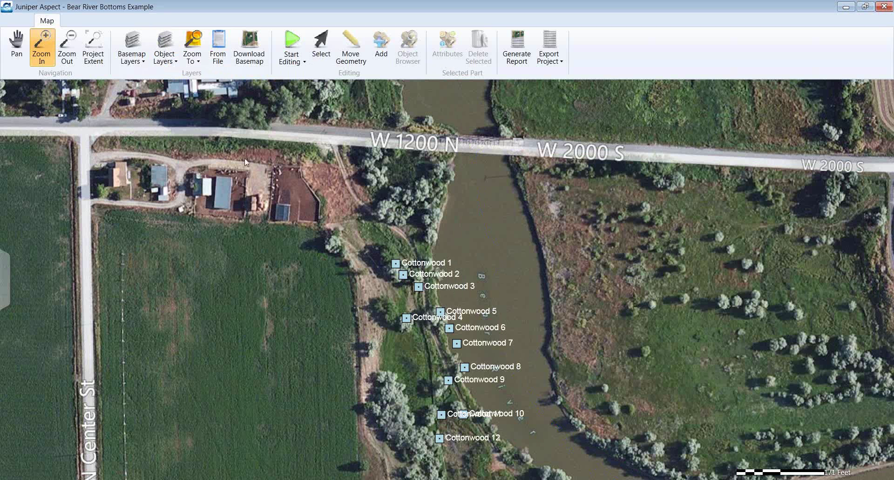
Step: Lower the Cottonwood layer's opacity slightly and show PacifiCorp Ownership, trying full opacity before returning it to about half
left_click(164, 46)
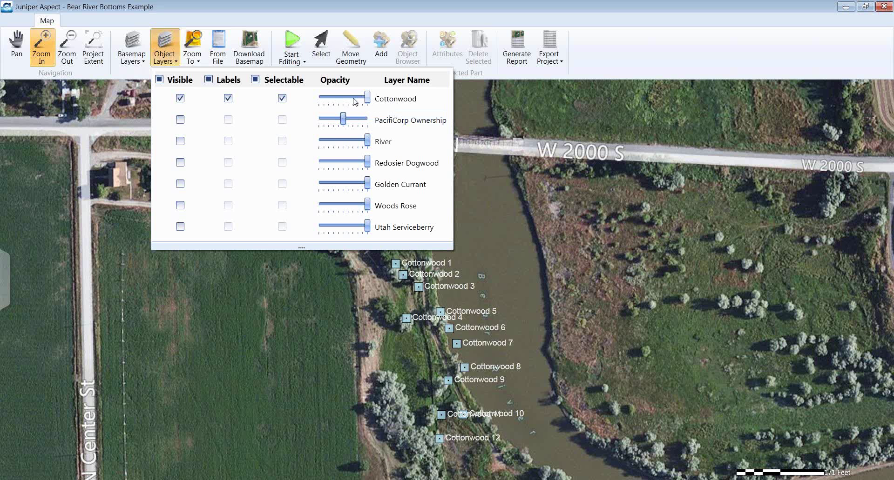
mouse_move(356, 101)
left_mouse_down()
mouse_move(337, 103)
mouse_move(368, 104)
left_mouse_up()
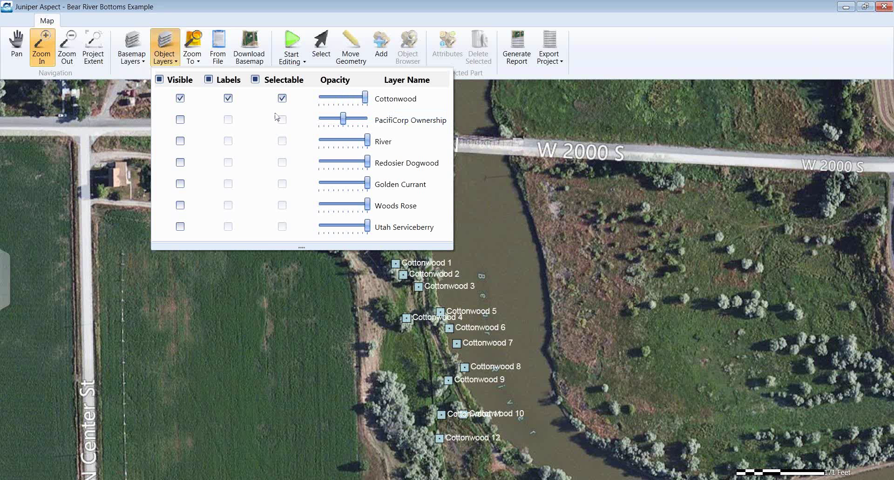
left_click(181, 120)
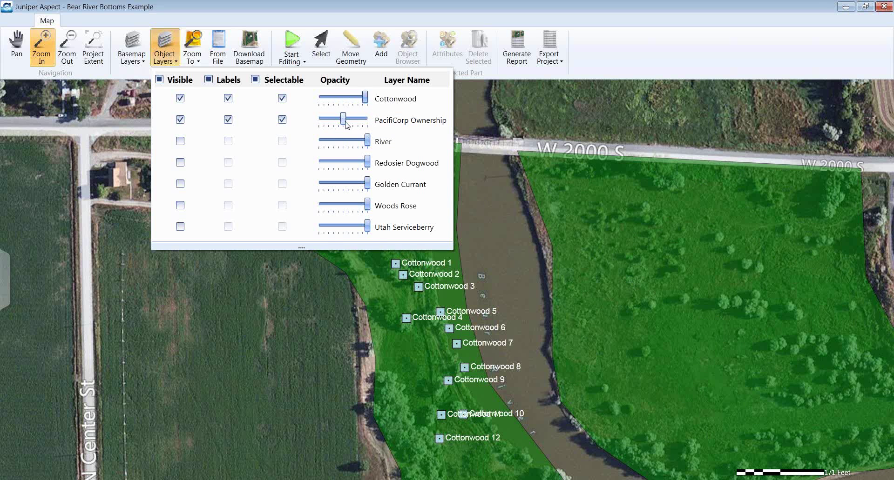
left_click_drag(343, 122, 372, 125)
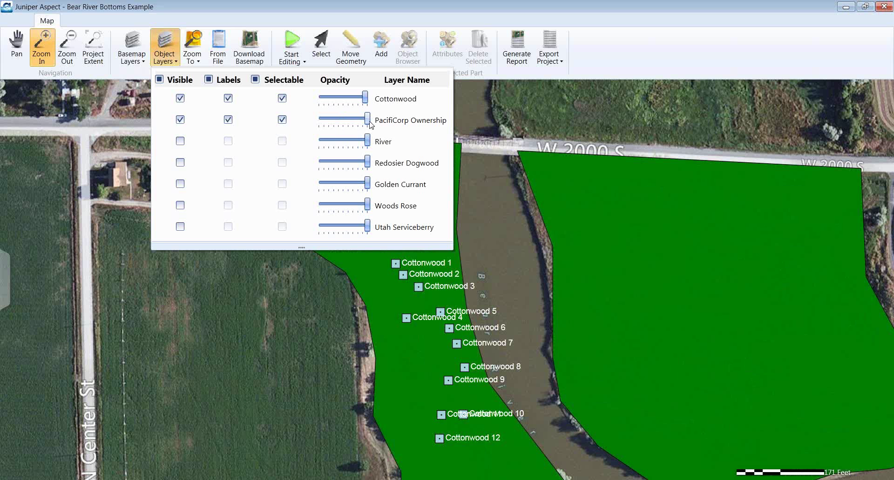
left_click_drag(368, 122, 346, 124)
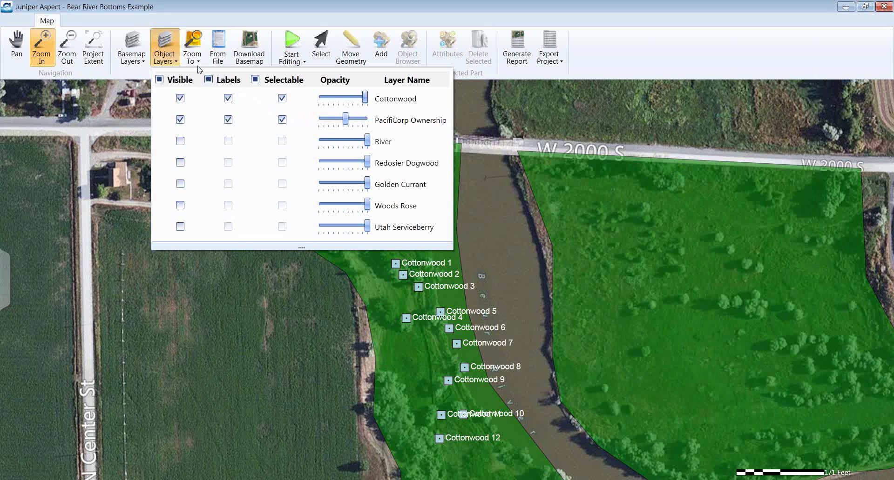
left_click(175, 65)
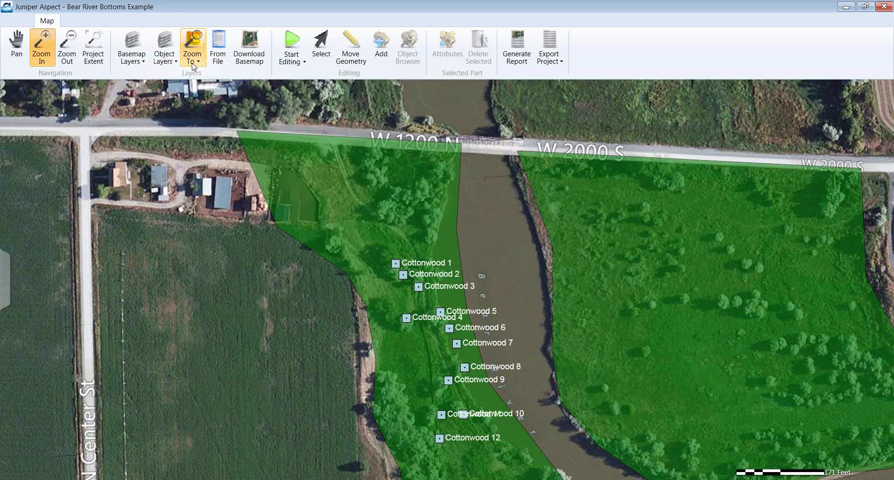
Step: Zoom the map to the Cottonwood layer and make all object layers visible
left_click(192, 66)
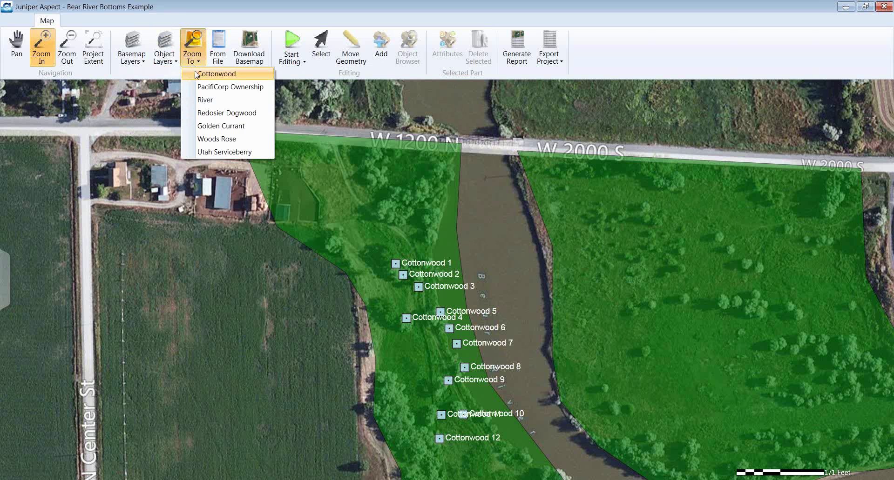
left_click(230, 77)
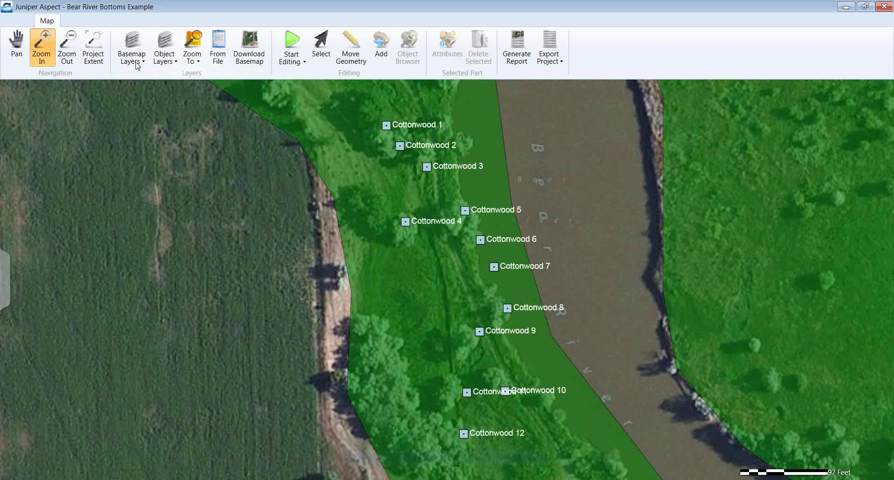
left_click(165, 49)
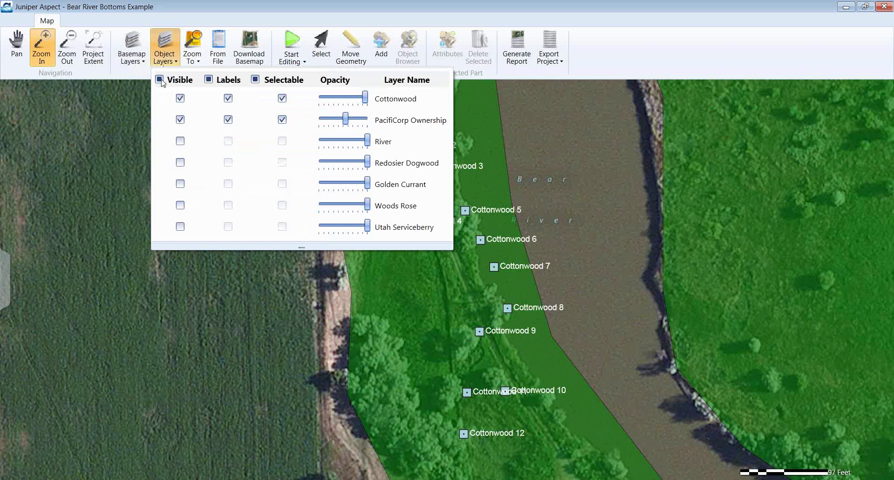
left_click(159, 80)
left_click(159, 80)
left_click(165, 49)
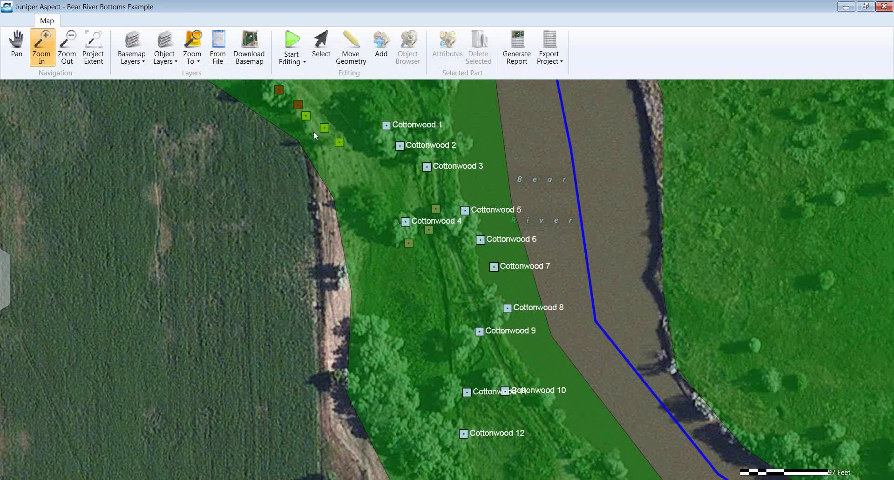
Step: Turn on labels for all object layers on the map
left_click(165, 51)
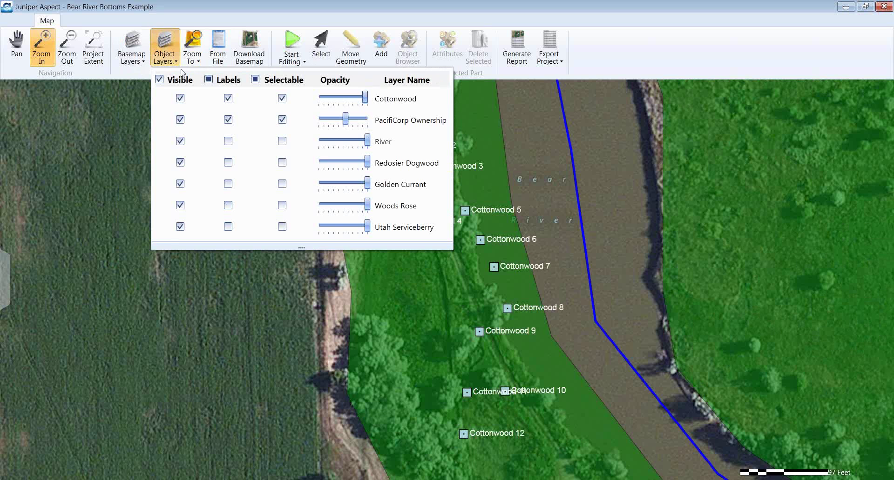
left_click(174, 63)
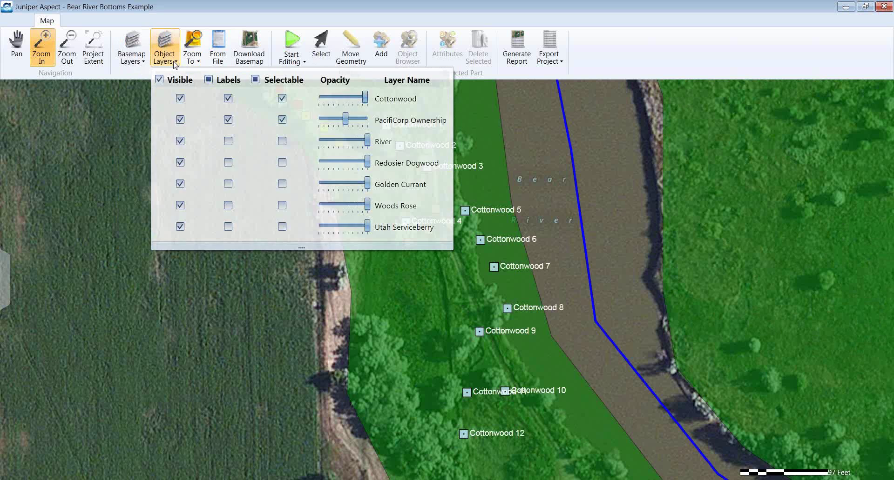
left_click(174, 62)
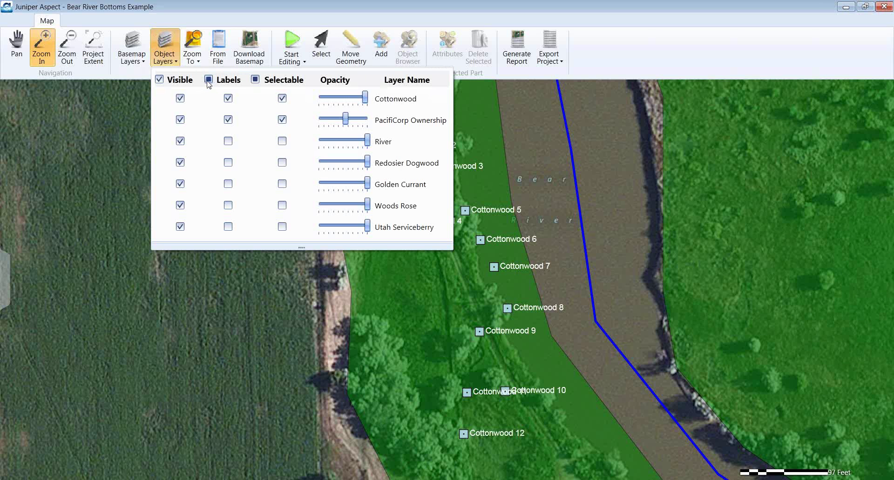
left_click(208, 80)
left_click(179, 66)
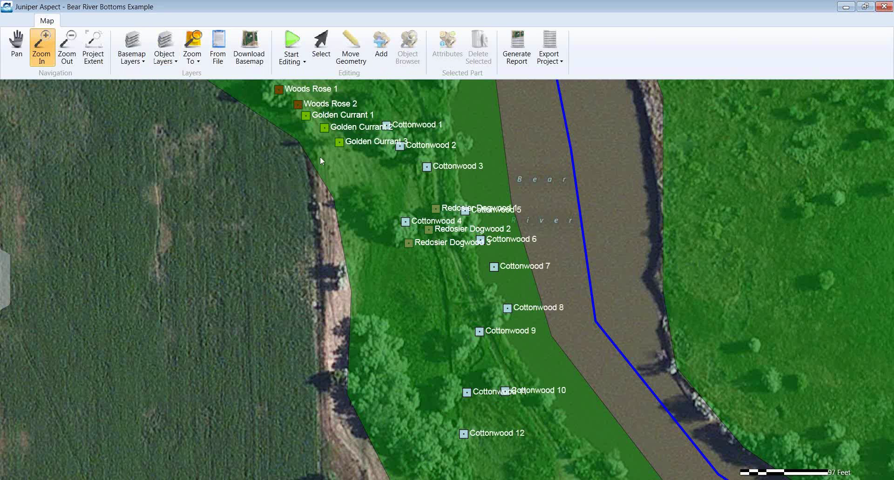
Step: Turn all object layer labels off, then re-enable labels only for Cottonwood and PacifiCorp Ownership
left_click(165, 56)
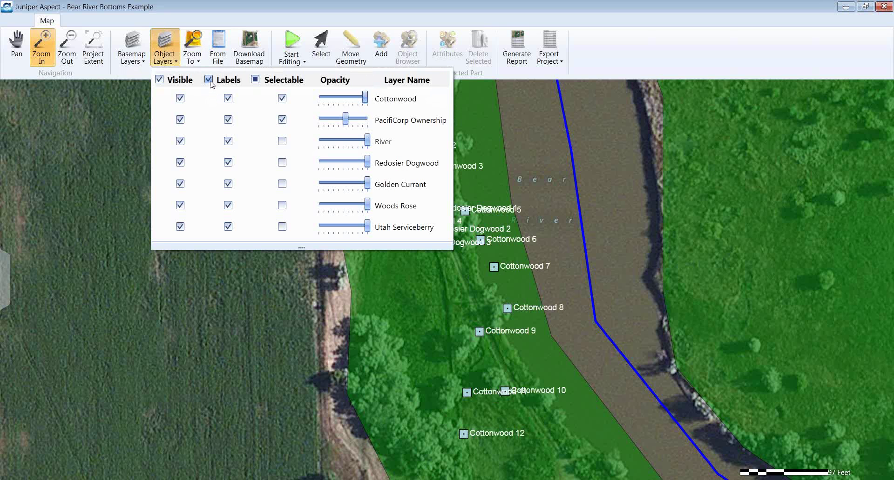
left_click(208, 80)
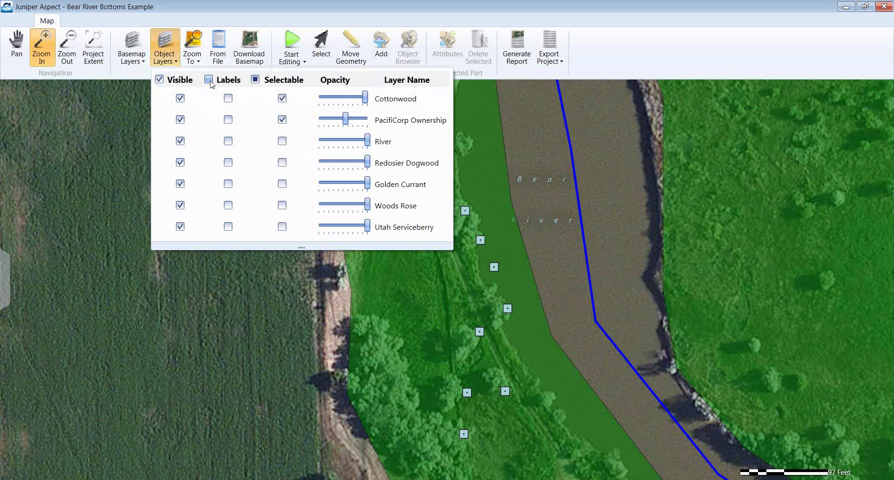
left_click(209, 80)
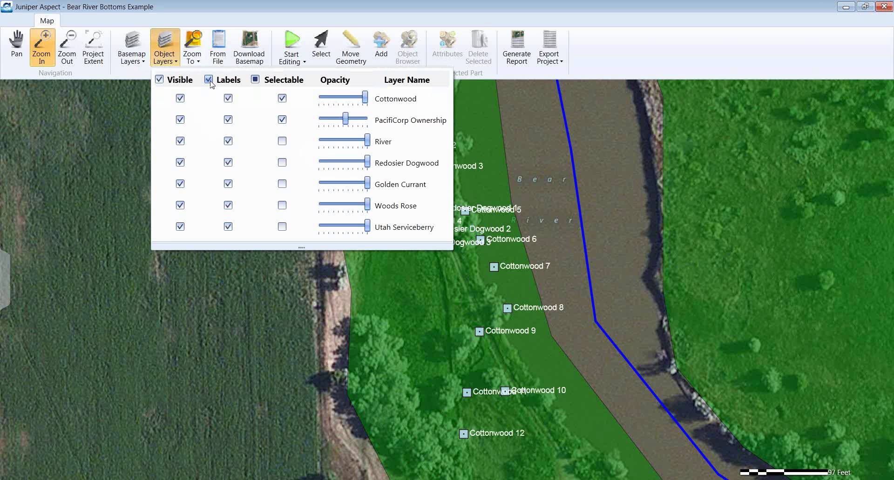
left_click(209, 80)
left_click(228, 98)
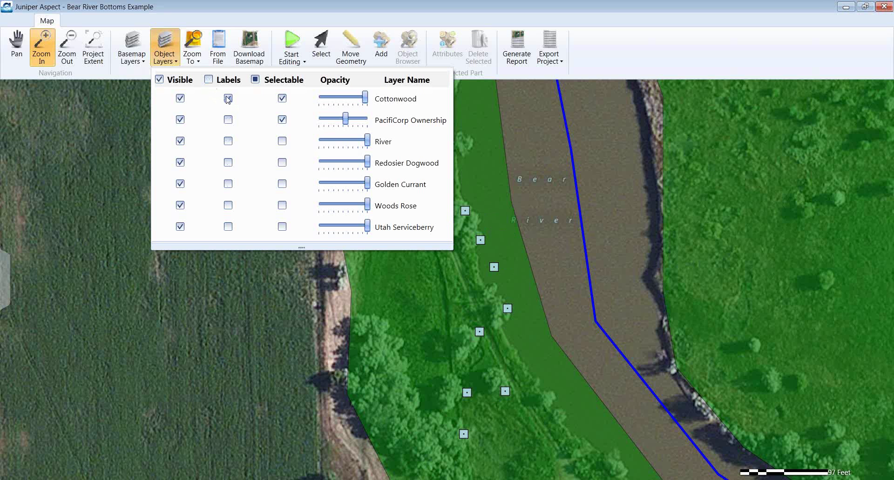
left_click(228, 120)
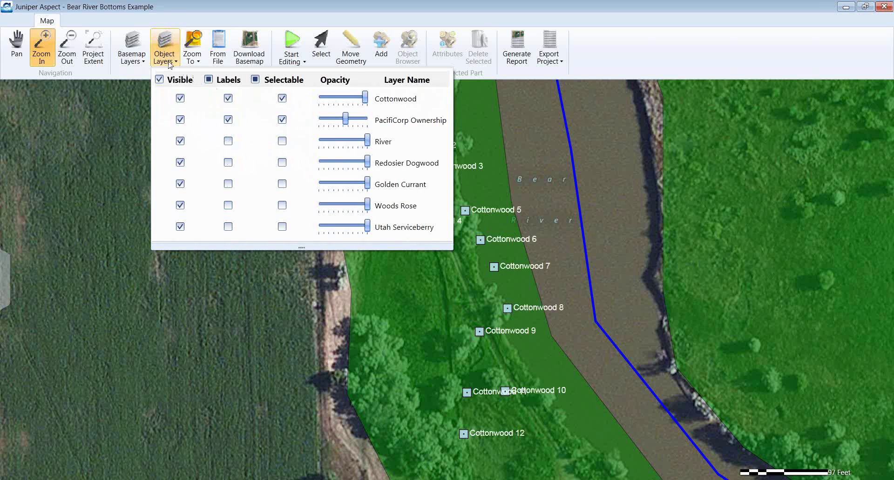
left_click(165, 49)
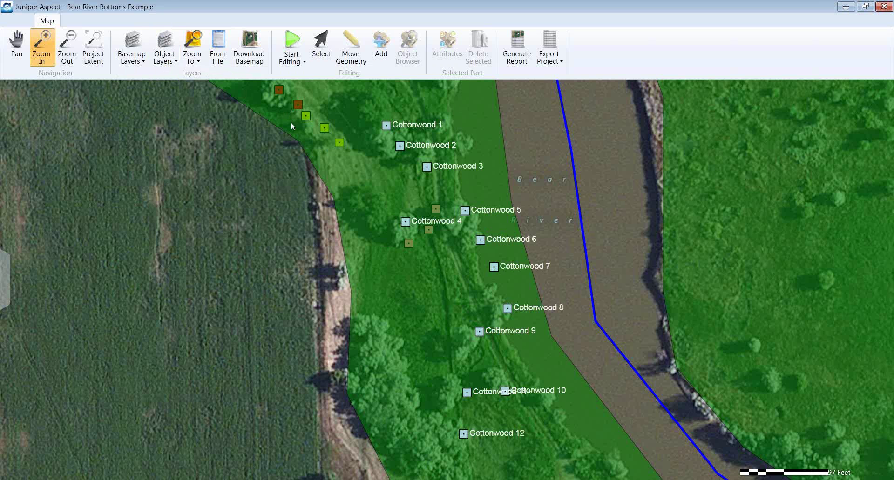
Step: Open the Import CAD File dialog to examine its file and layer options, then close it without importing
left_click(219, 51)
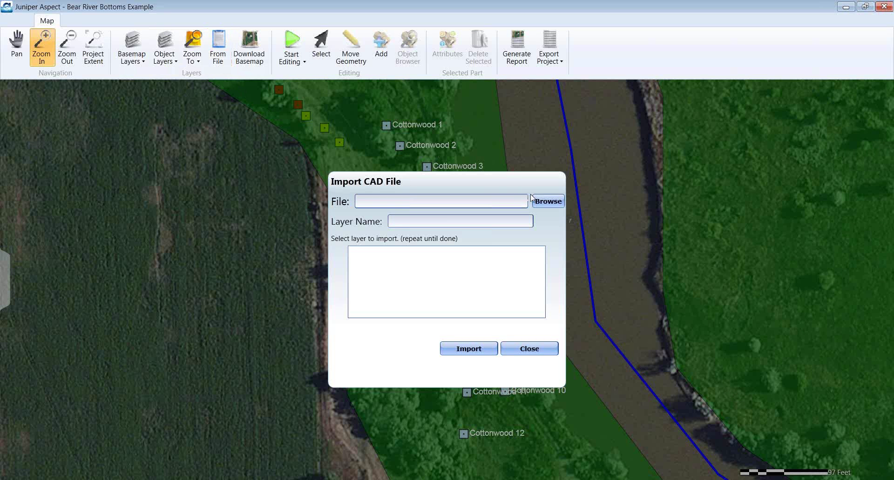
left_click(535, 350)
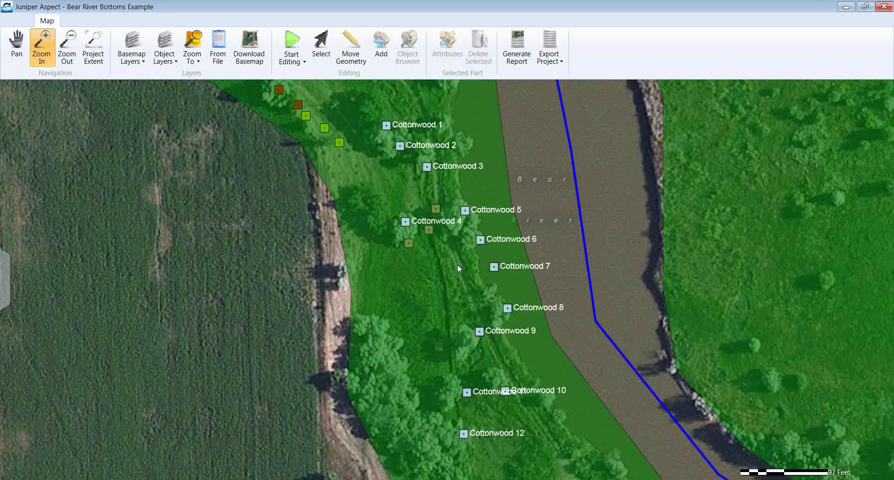
Step: Download the basemap for the current map area as an offline cache
left_click(259, 50)
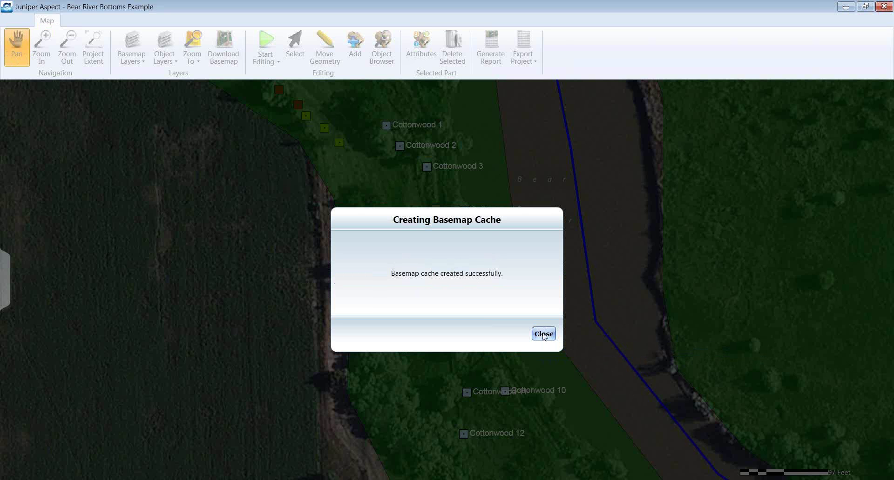
left_click(543, 335)
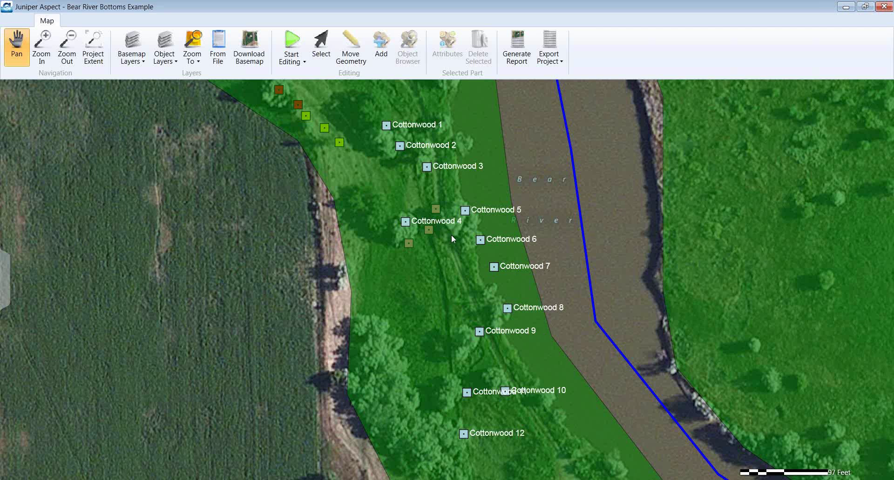
Step: Zoom out to the surrounding area, zoom in on a window around the Cottonwood points, and fit the view to the Cottonwood layer
scroll(452, 237, "down", 3)
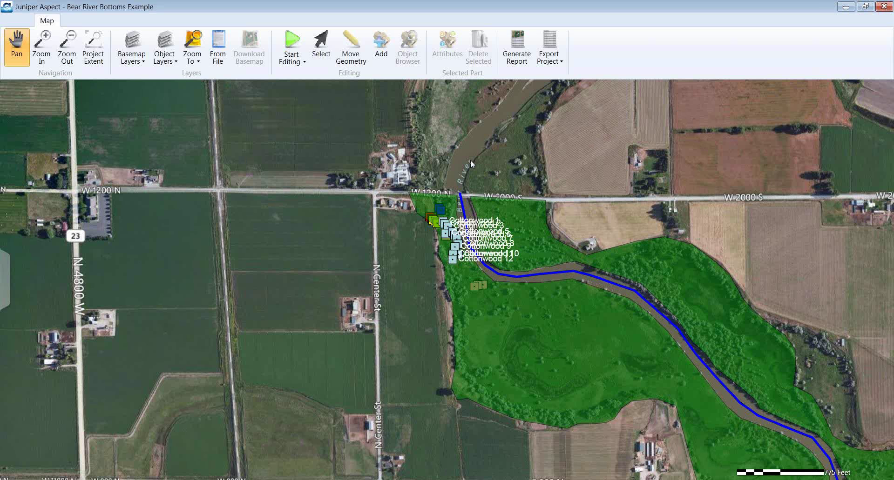
left_click(42, 46)
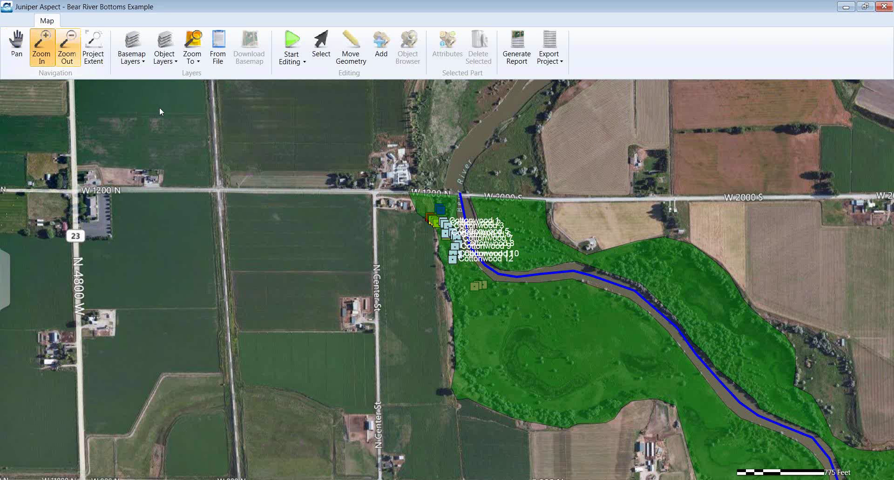
left_click_drag(418, 200, 521, 274)
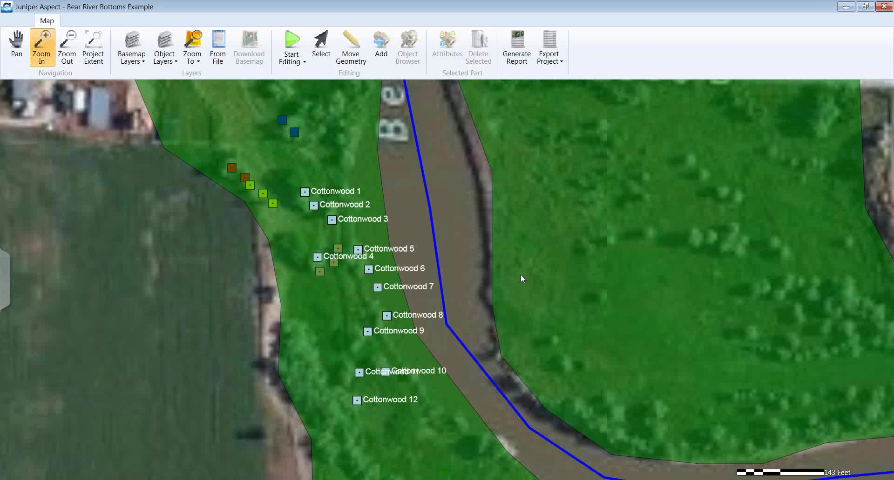
left_click(192, 56)
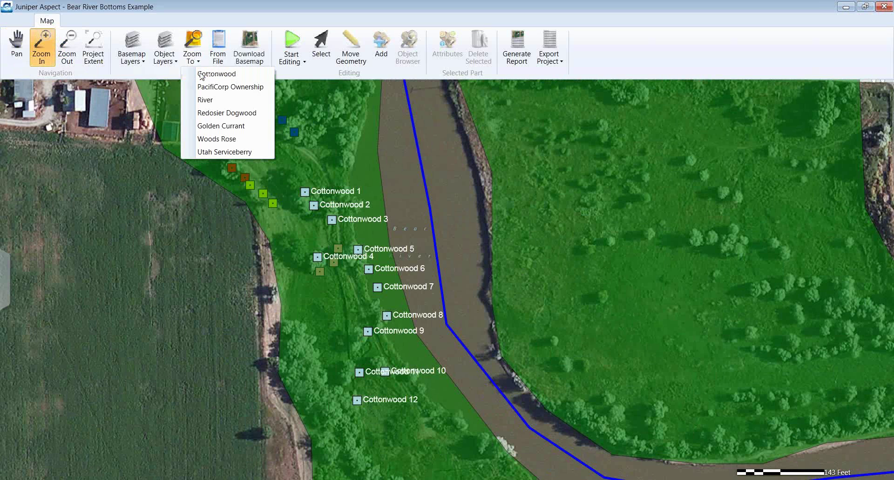
left_click(201, 74)
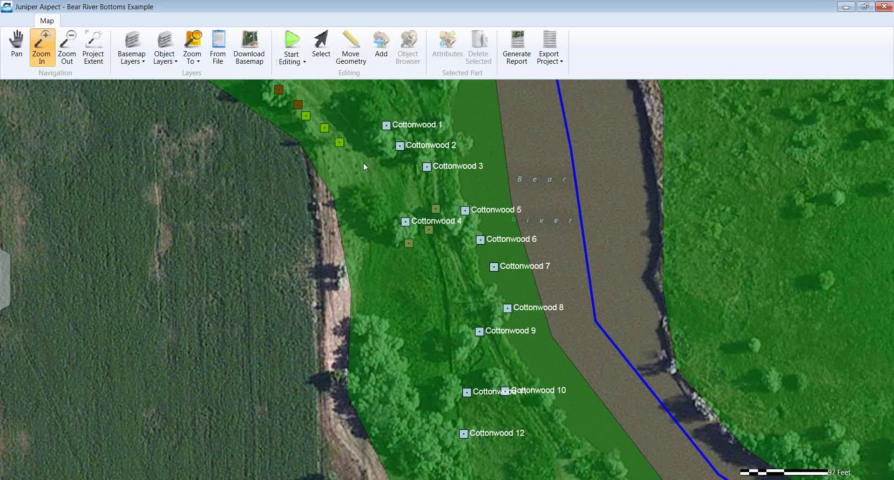
Step: Start an editing session and turn on labels for every object layer
left_click(16, 46)
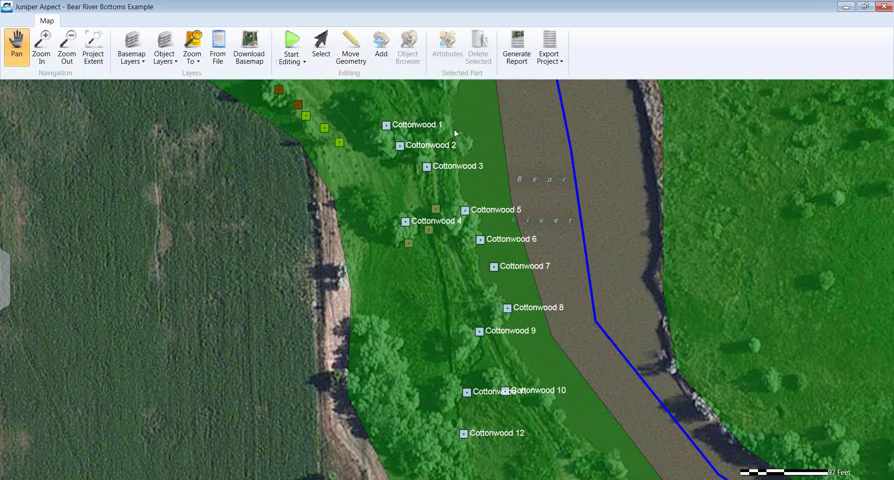
left_click_drag(437, 131, 328, 132)
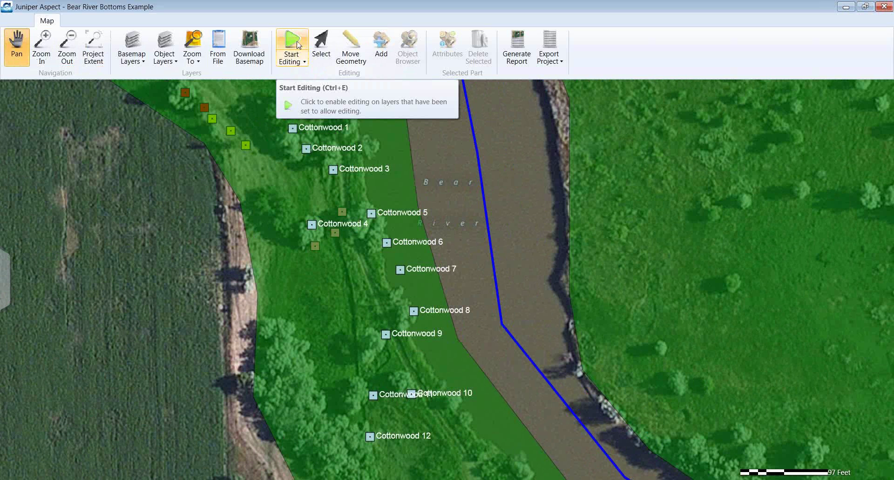
left_click(293, 47)
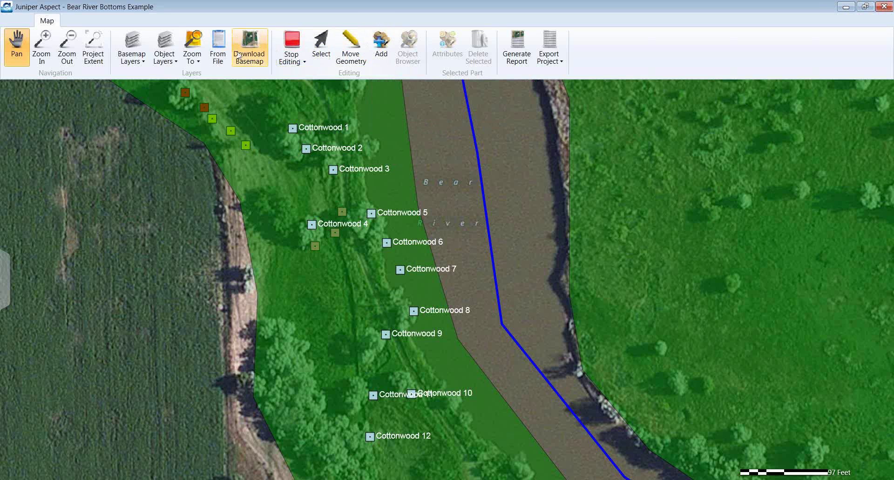
left_click(164, 64)
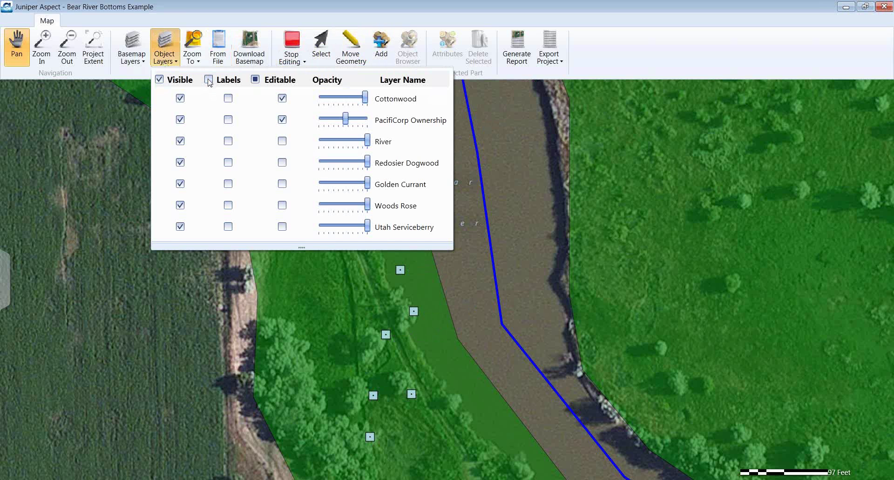
left_click(176, 63)
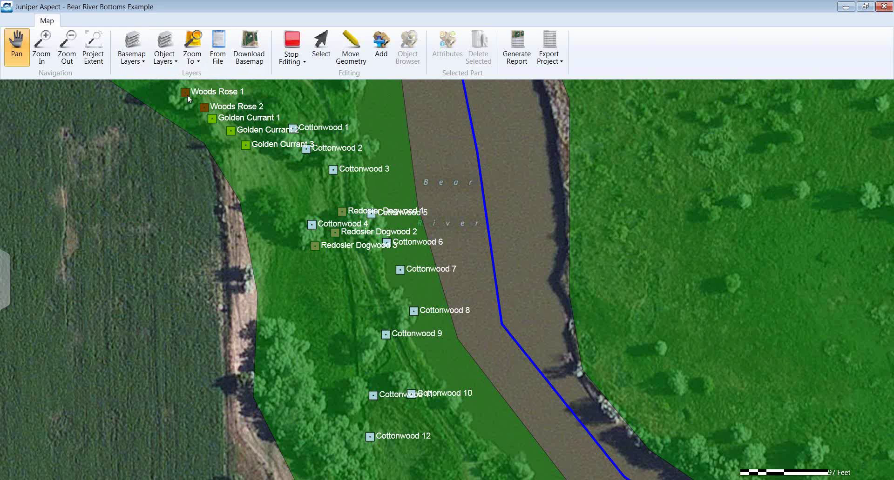
Step: Activate the Move Geometry tool and try to pick the Woods Rose 1 point
left_click(350, 47)
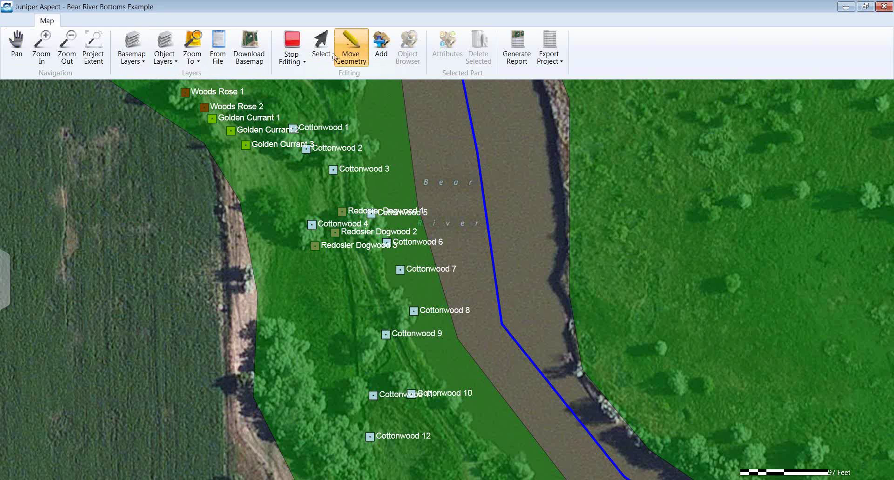
left_click(185, 97)
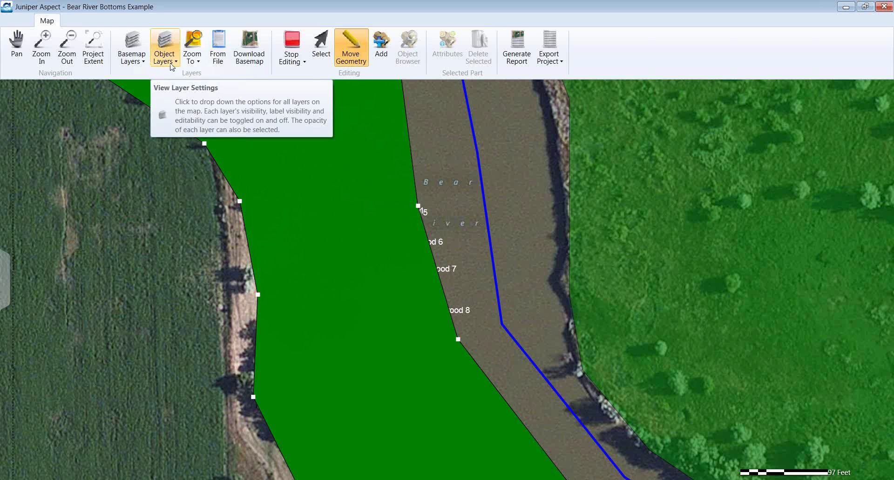
Step: Clear the editable setting on all object layers, then make only Cottonwood and Woods Rose editable
left_click(172, 67)
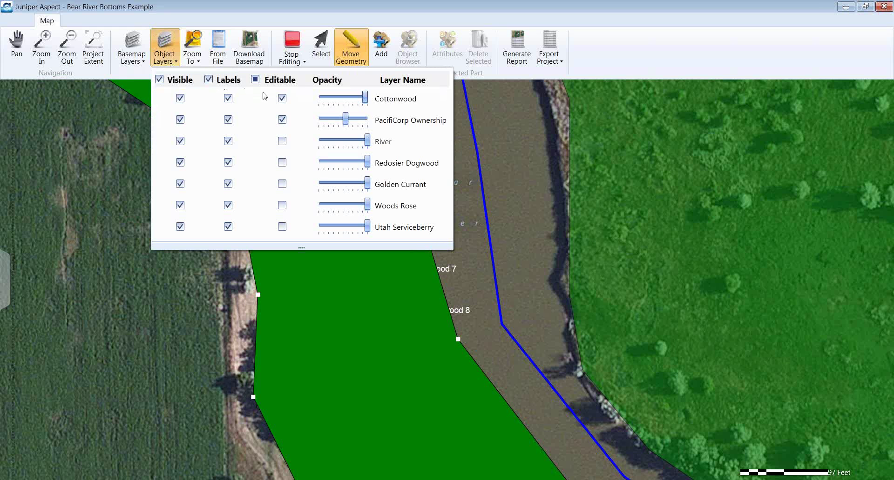
left_click(256, 81)
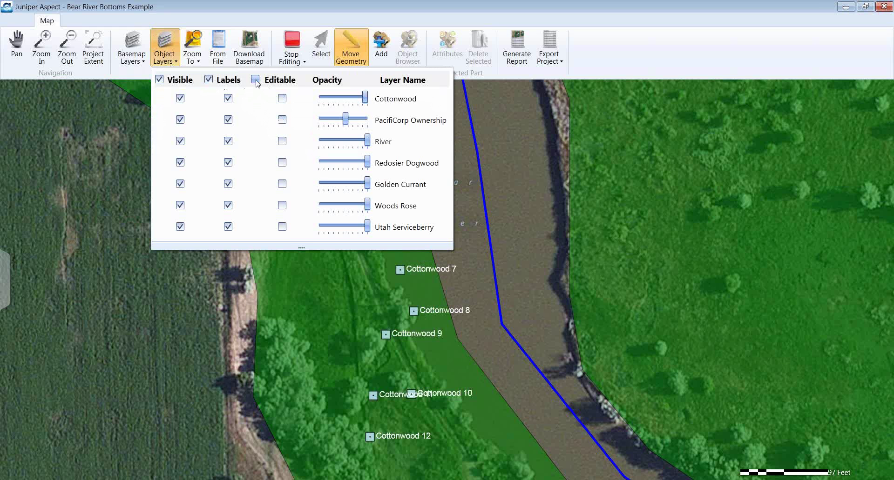
left_click(282, 99)
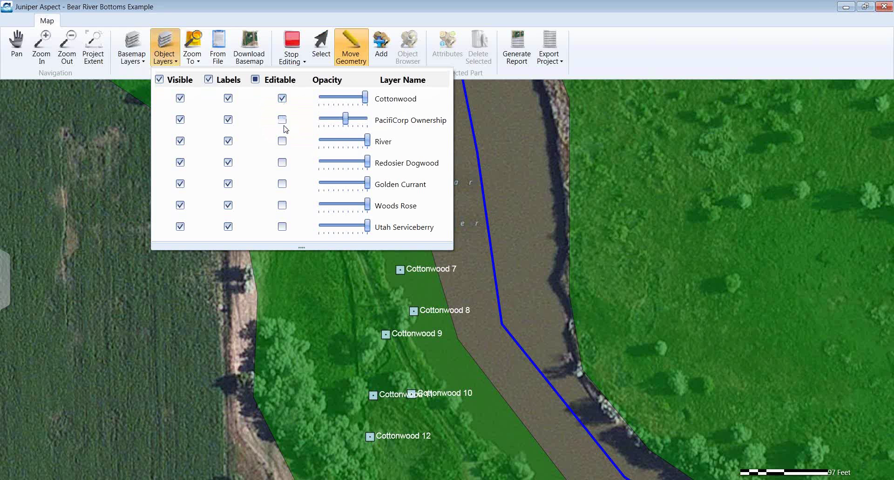
left_click(282, 205)
left_click(165, 64)
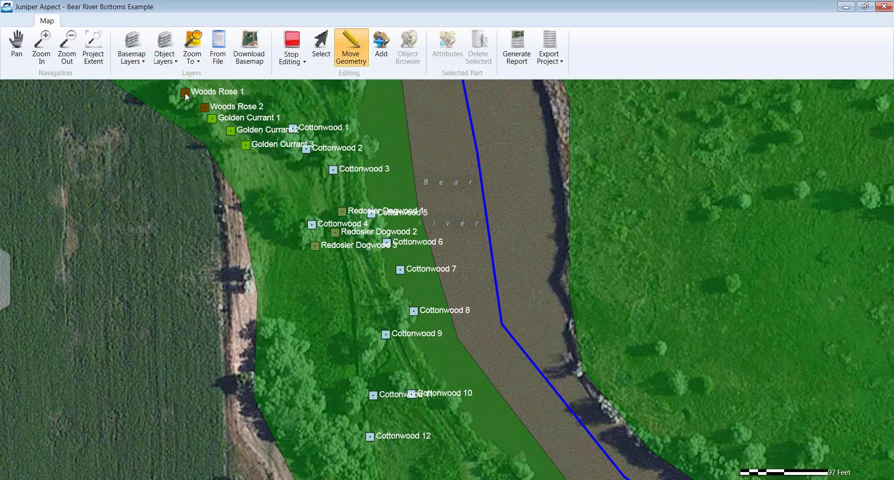
Step: Try to move the Woods Rose 1 point slightly south, hiding the PacifiCorp Ownership layer between attempts
left_click_drag(185, 93, 184, 111)
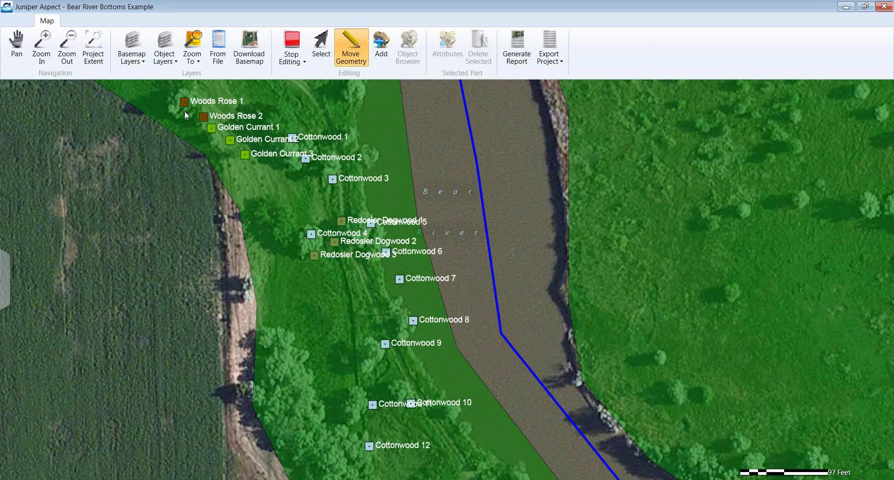
left_click(165, 47)
left_click(179, 120)
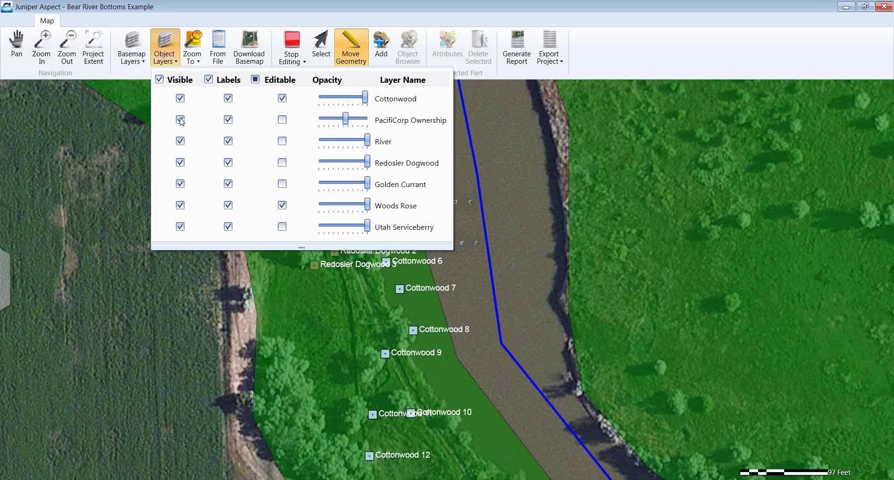
mouse_move(186, 112)
left_mouse_down()
mouse_move(183, 188)
mouse_move(185, 118)
left_mouse_up()
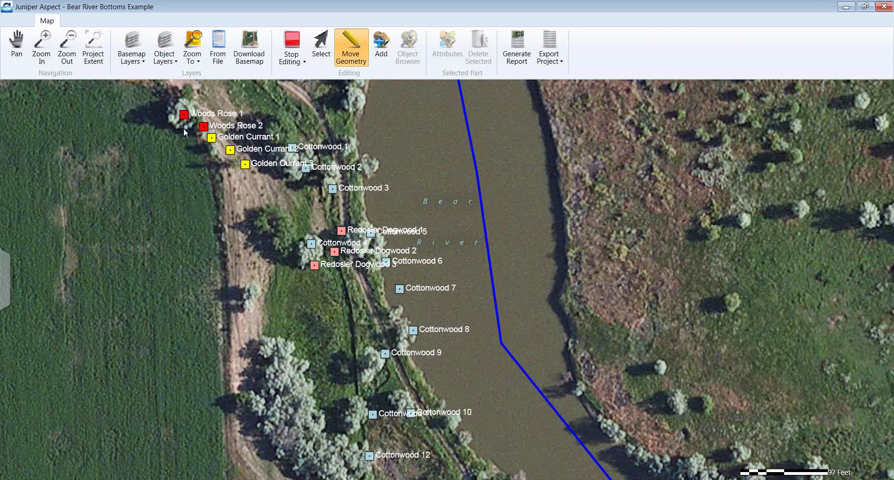
Step: Check which object layers are set as editable
left_click(164, 58)
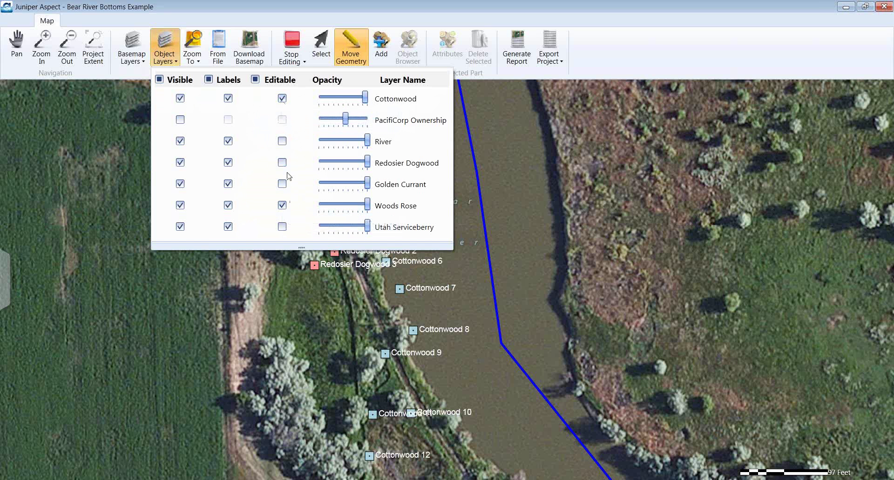
left_click(164, 46)
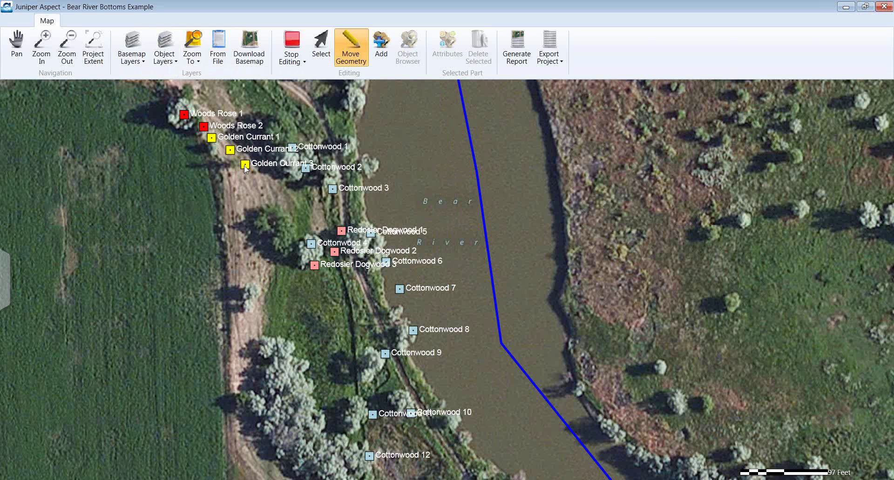
Step: Try to move the Golden Currant 3 point slightly south with the Move Geometry tool
left_click_drag(244, 171, 243, 189)
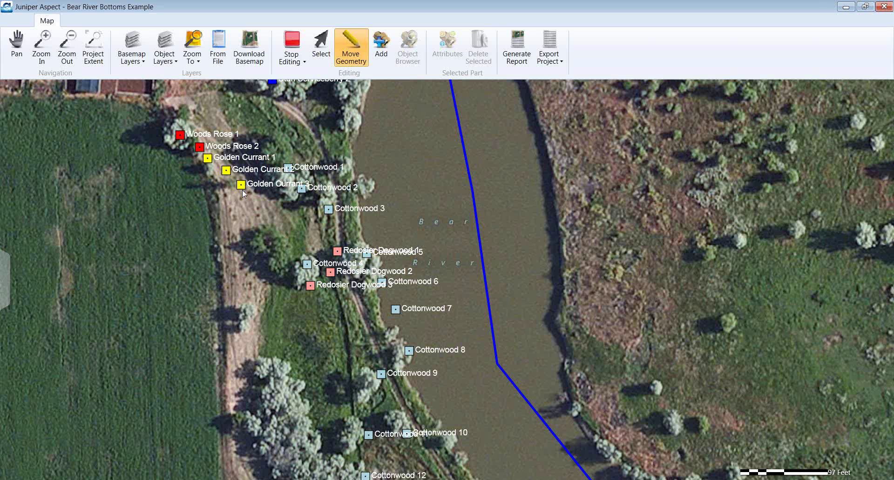
left_click_drag(242, 190, 241, 206)
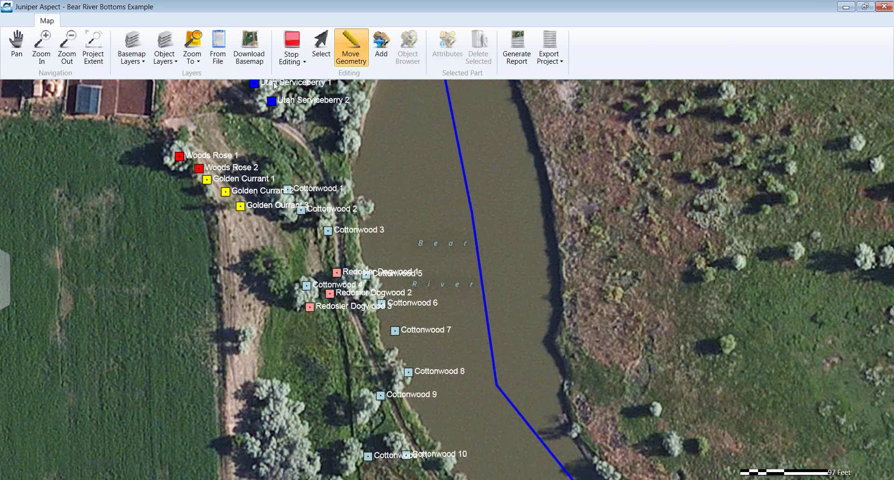
Step: Start adding a new object and pick Phragmites from the Bear River Bottoms Example catalog
left_click(382, 43)
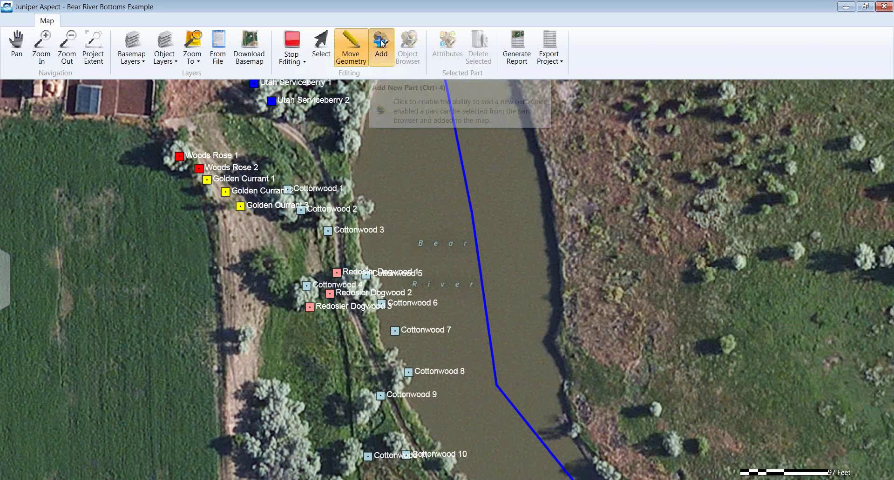
left_click(398, 84)
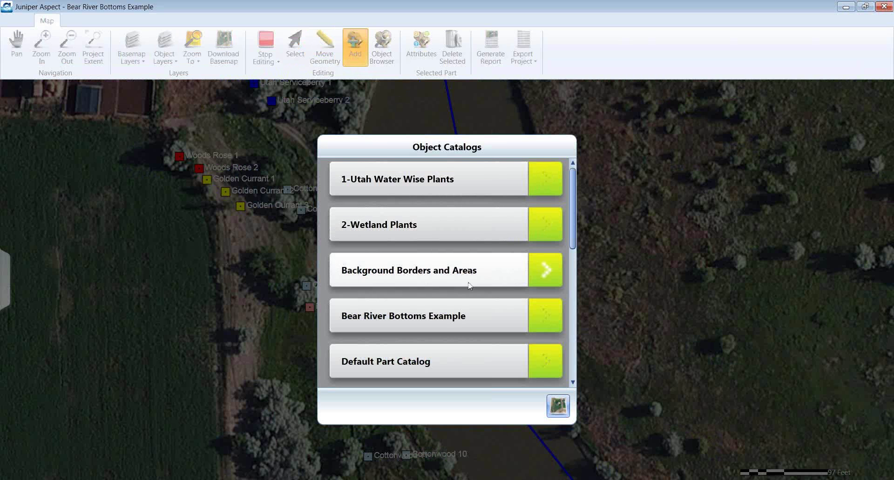
left_click(486, 316)
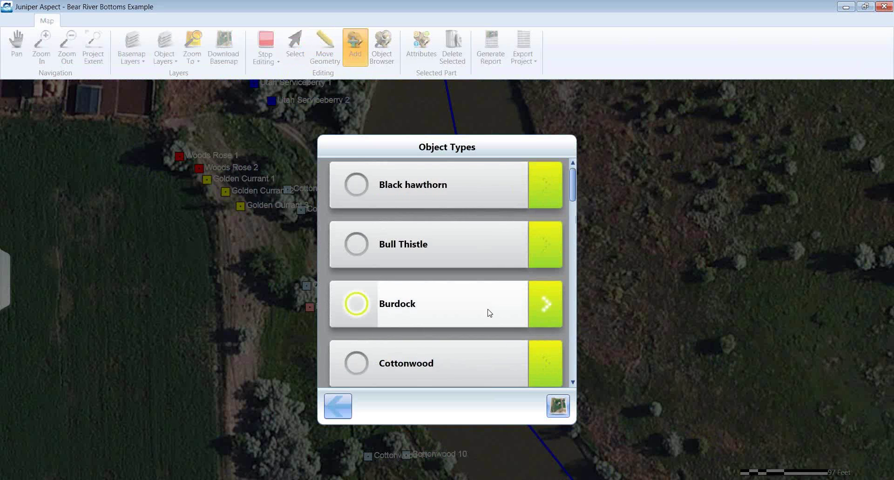
scroll(503, 291, "down", 3)
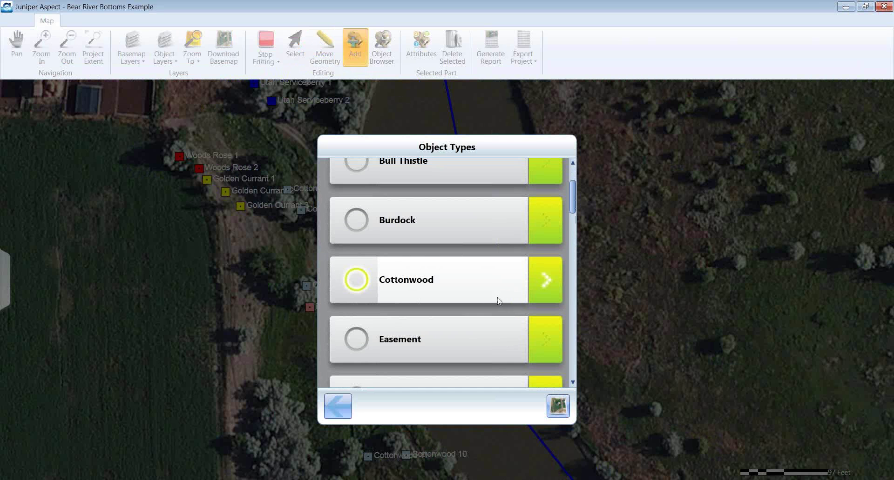
scroll(484, 300, "down", 2)
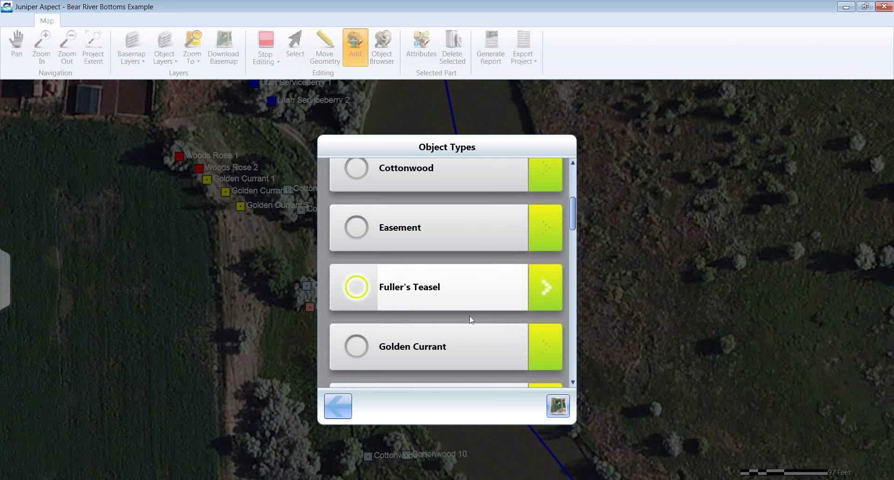
scroll(471, 320, "down", 1)
scroll(470, 317, "down", 2)
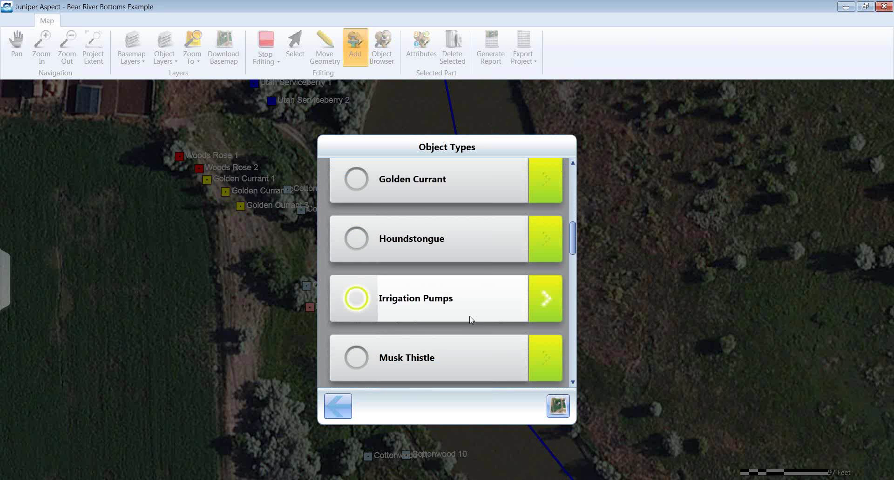
scroll(469, 317, "down", 1)
scroll(470, 319, "down", 2)
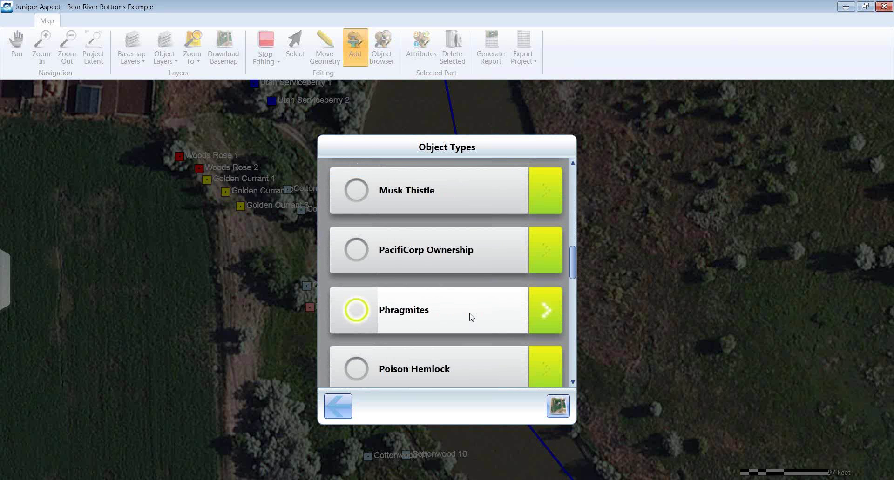
left_click(470, 319)
Step: Place two Phragmites points on the east bank of the river, one just south of the other, saving each with its suggested label
left_click(549, 190)
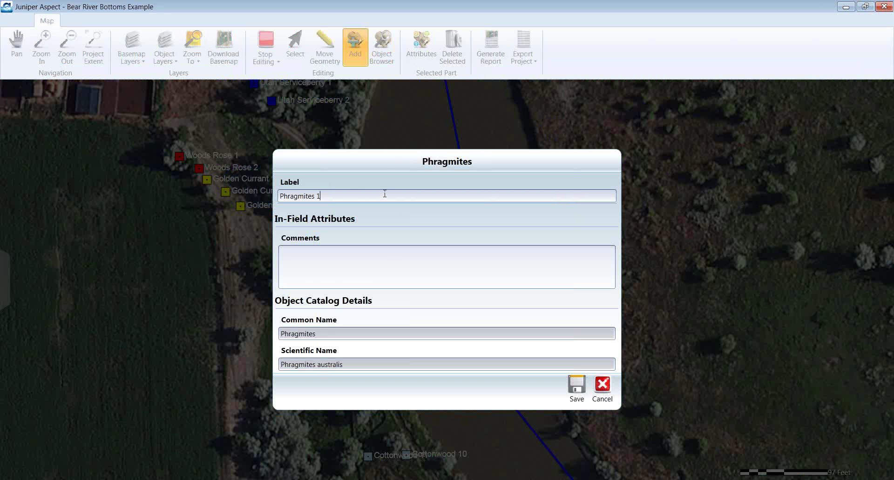
left_click(376, 265)
left_click(576, 386)
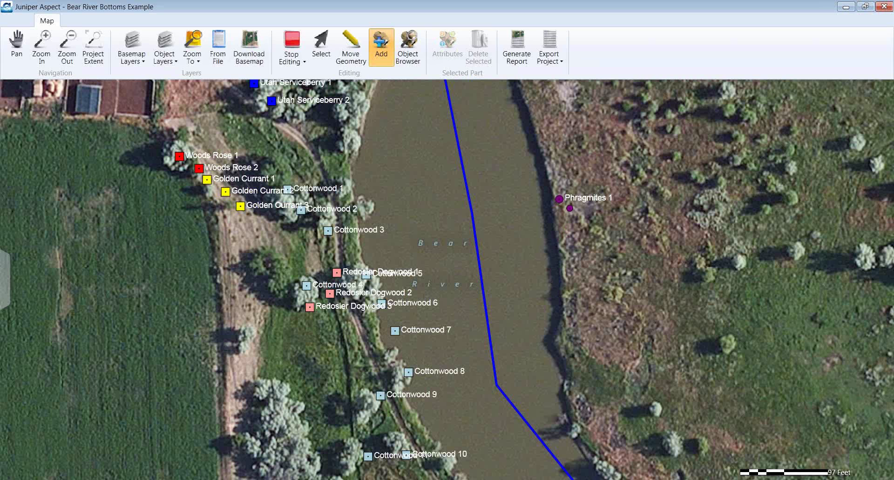
left_click(565, 235)
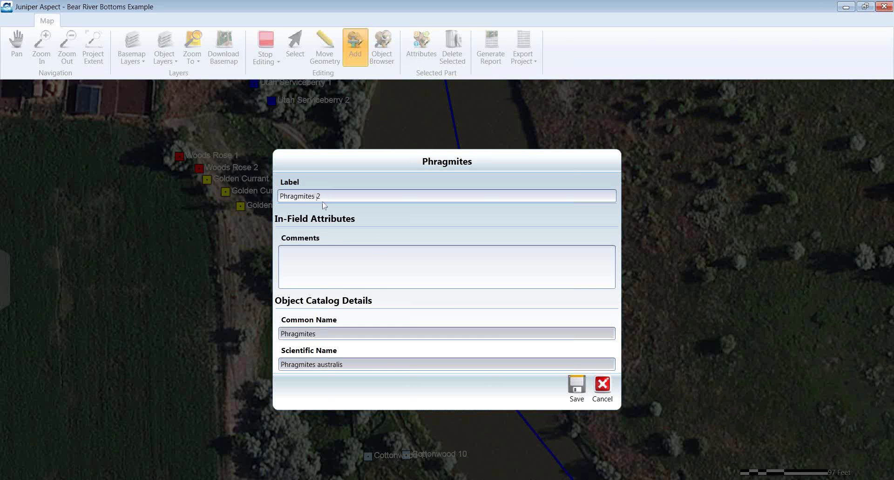
left_click(577, 386)
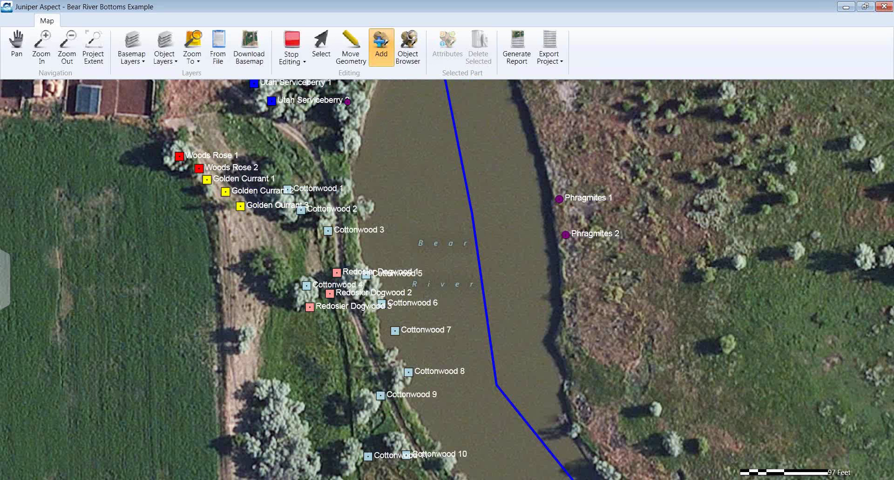
Step: Save the edits and stop the editing session
left_click(299, 64)
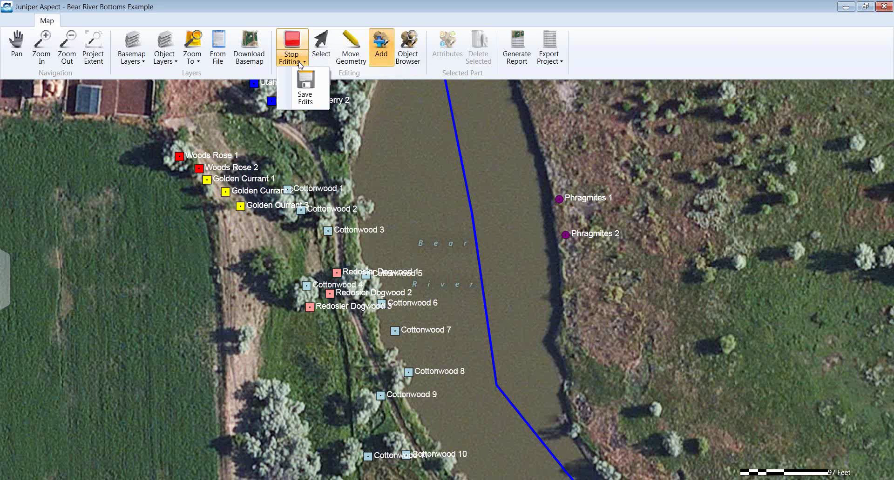
left_click(306, 90)
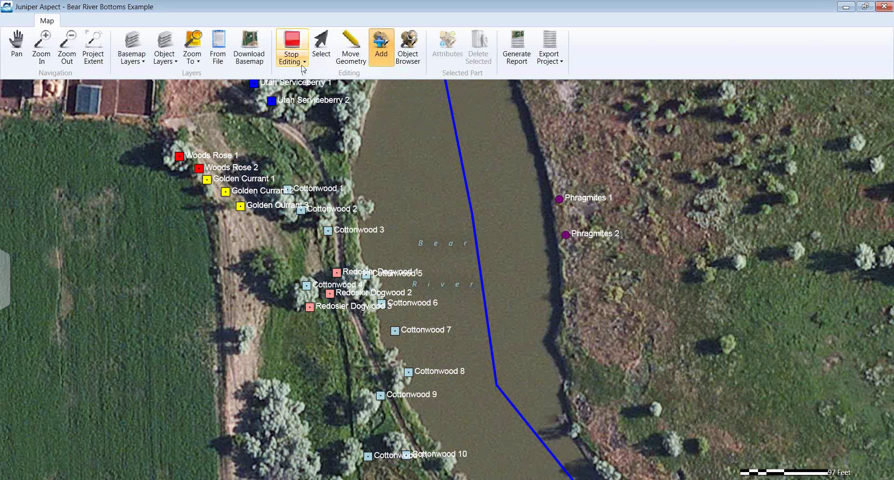
left_click(293, 44)
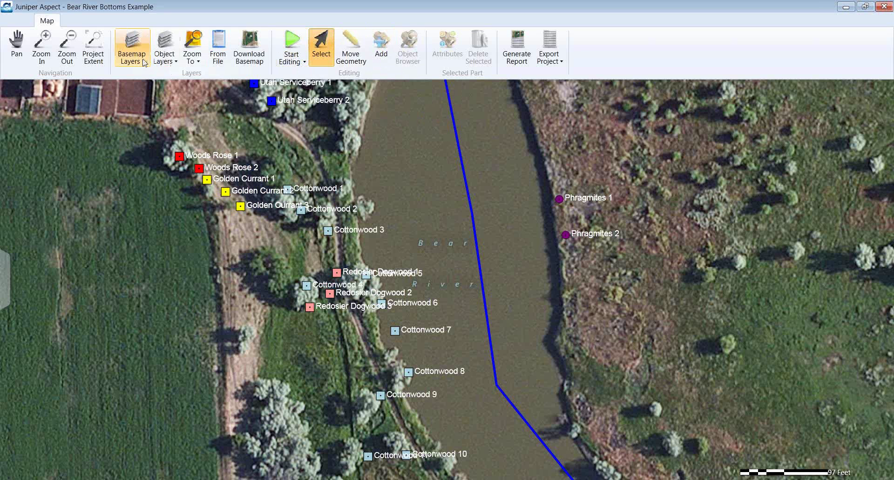
Step: Make the PacifiCorp Ownership object layer visible on the map
left_click(164, 49)
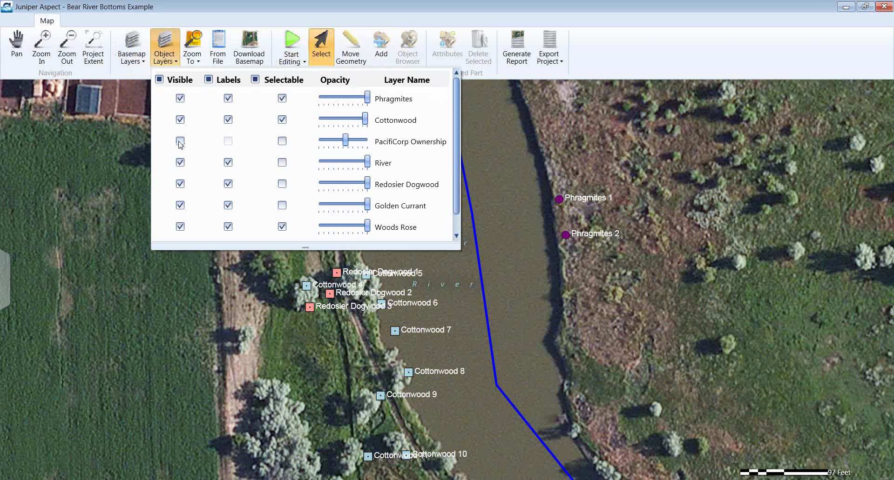
left_click(179, 142)
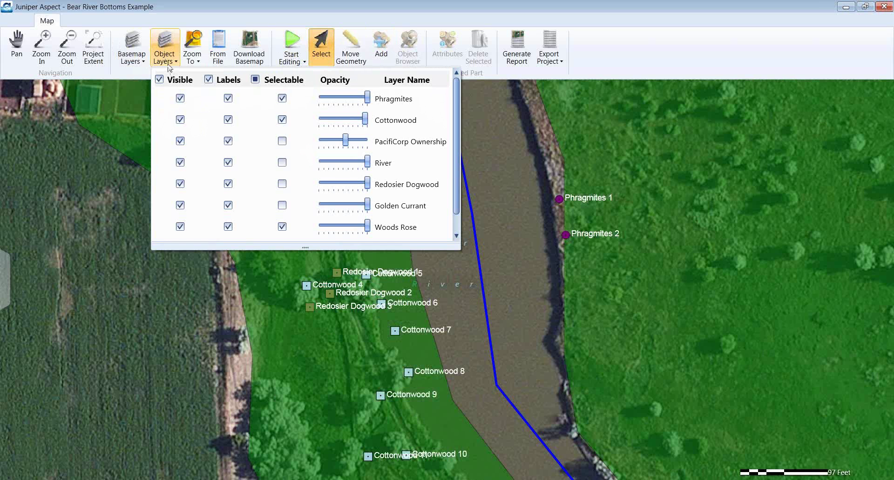
left_click(169, 68)
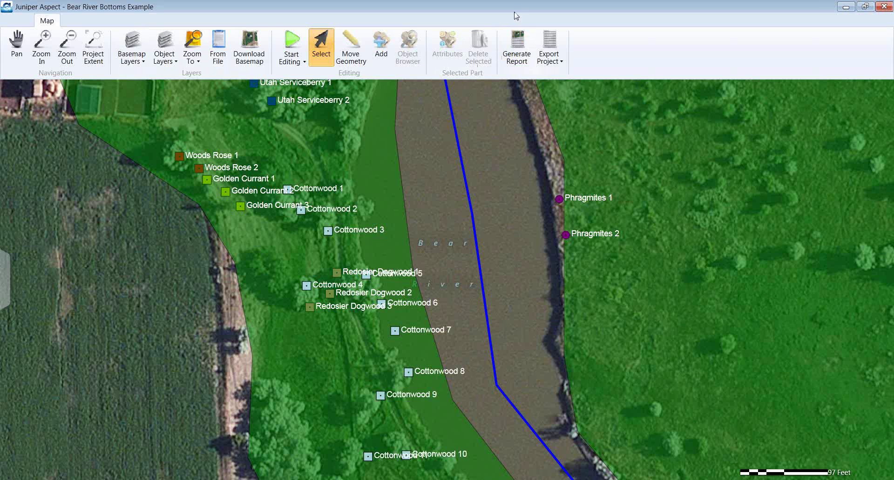
Step: Generate an 8.5 x 11 report titled "test" that includes the Common Name and Label part attributes, and open its preview
left_click(521, 47)
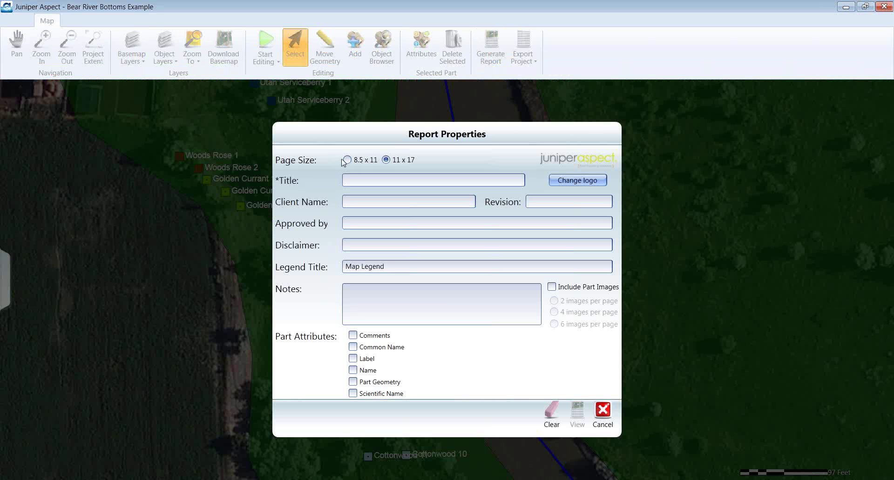
left_click(347, 160)
left_click(353, 179)
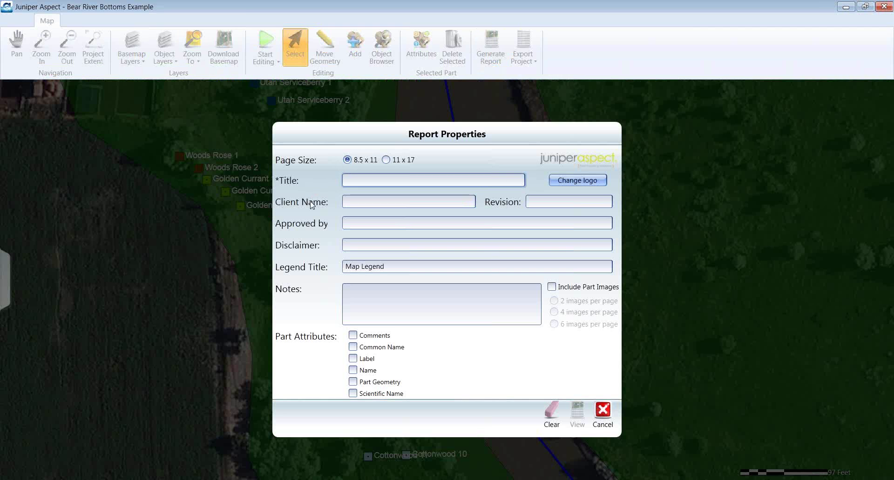
type("test")
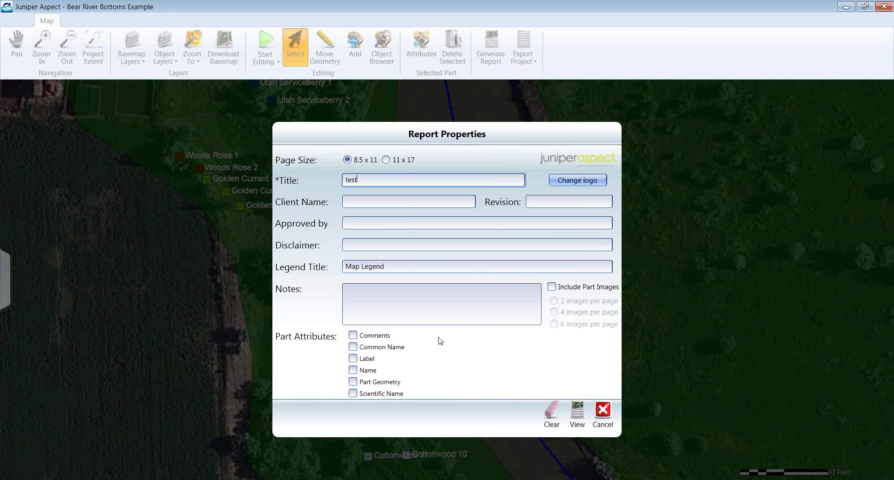
left_click(352, 360)
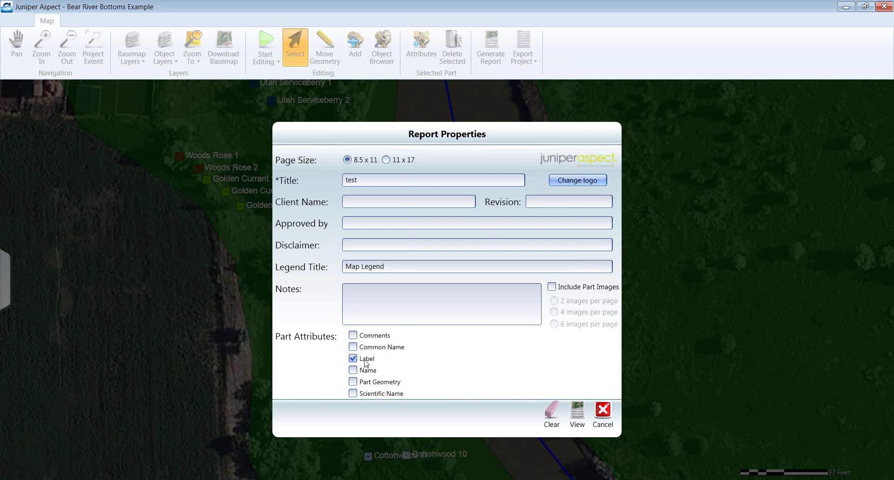
left_click(353, 347)
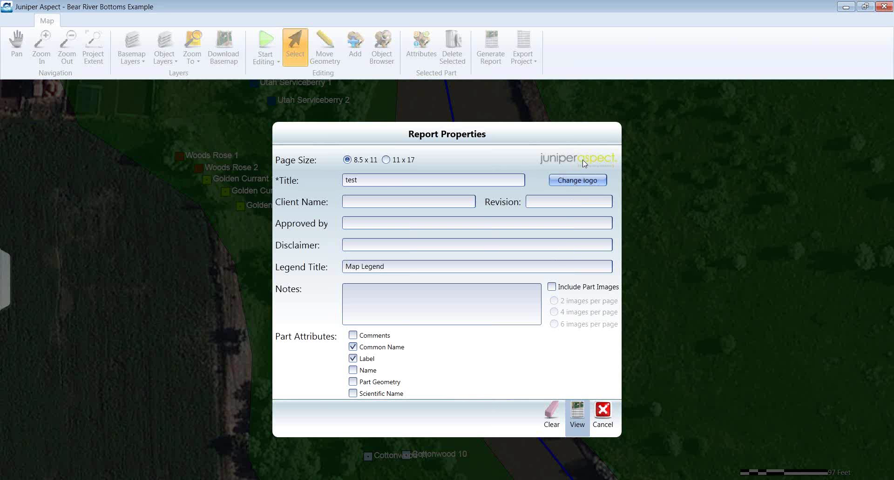
left_click(597, 175)
left_click(599, 178)
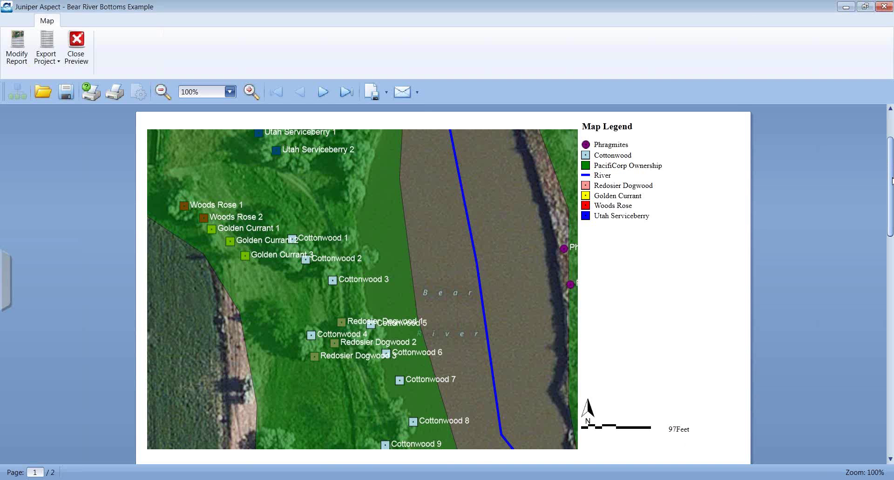
Step: Examine the title block of the report's map page, and look at the report properties without changing them
scroll(579, 370, "down", 5)
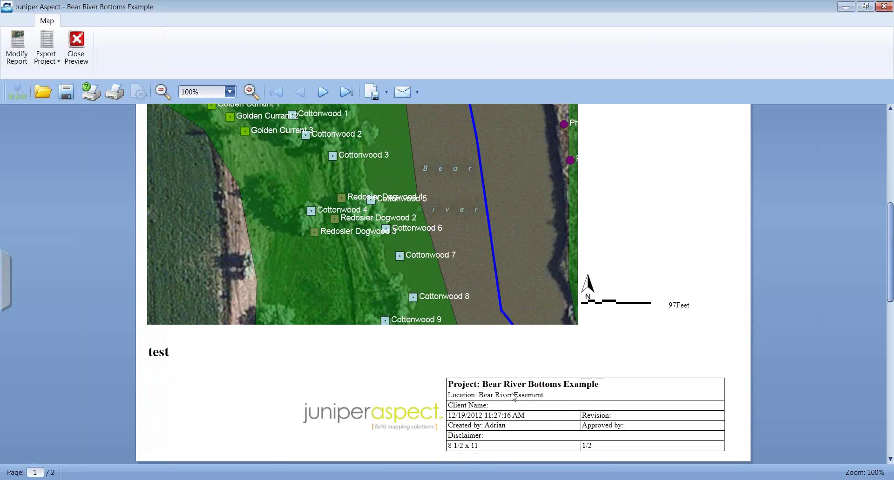
left_click(26, 56)
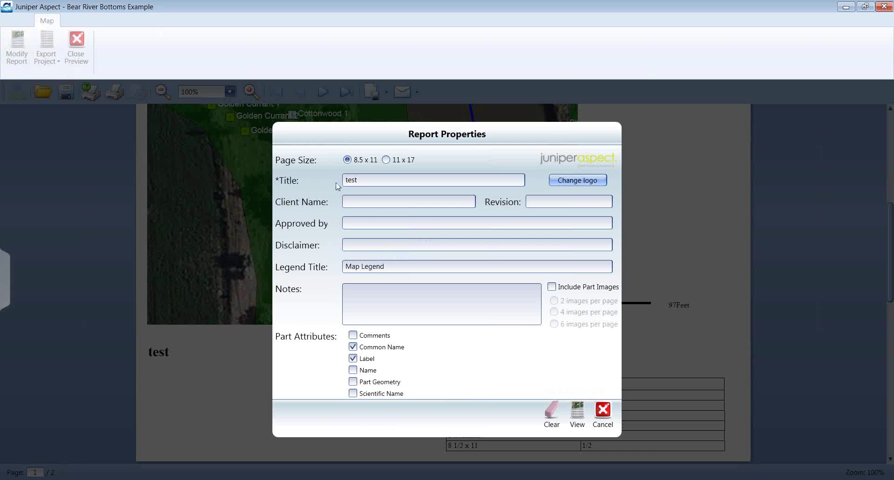
left_click(603, 412)
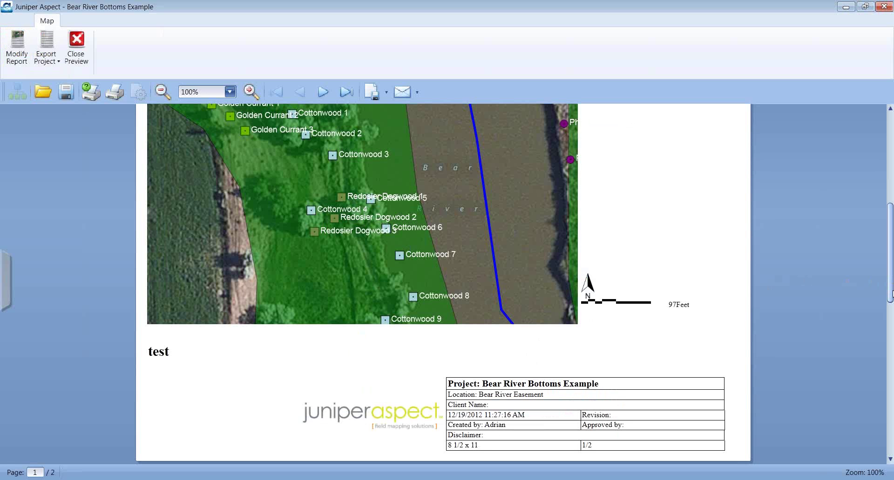
Step: Review the report's Parts List Summary on page 2, return to the map page and close the preview
scroll(892, 281, "down", 3)
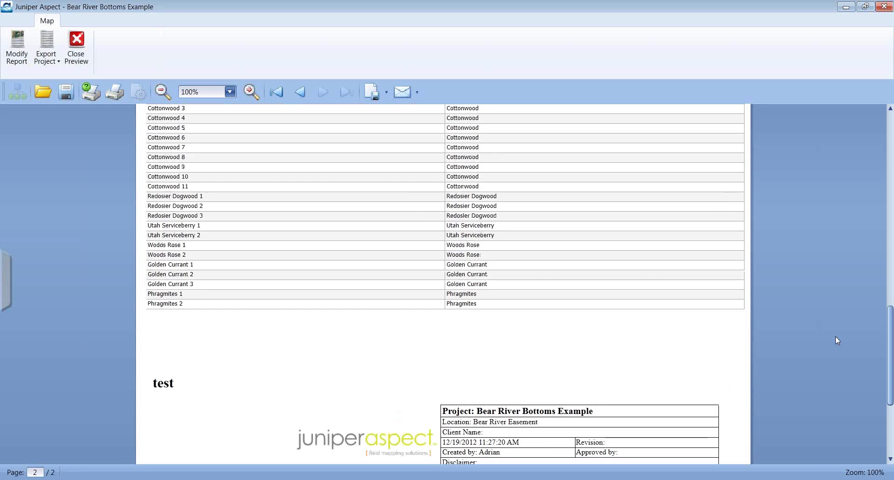
scroll(773, 321, "up", 2)
left_click_drag(890, 331, 890, 299)
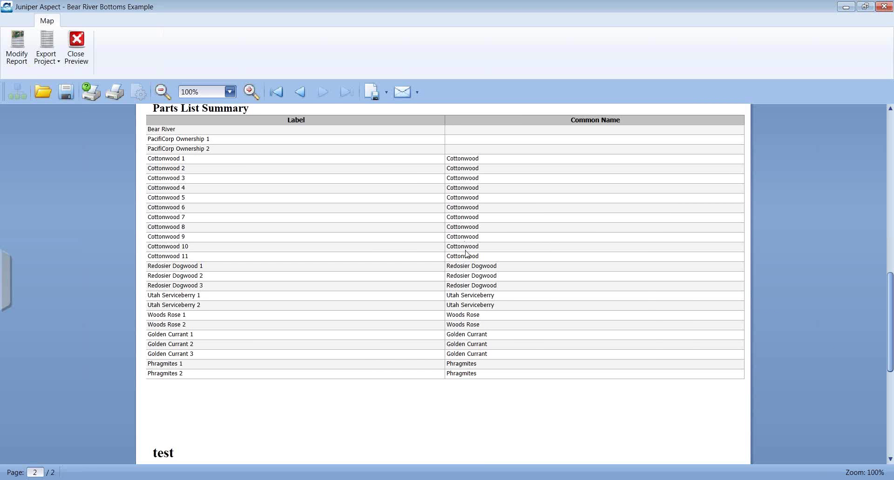
scroll(466, 253, "down", 1)
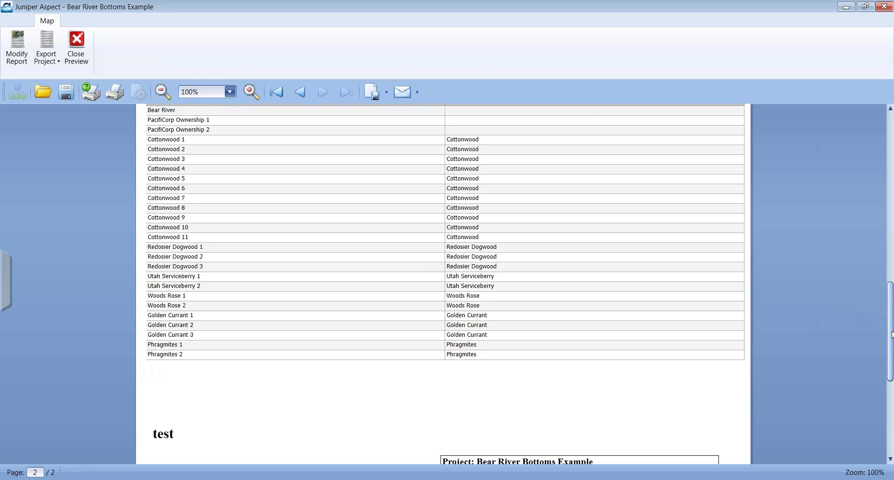
mouse_move(890, 322)
left_mouse_down()
mouse_move(890, 375)
mouse_move(877, 201)
left_mouse_up()
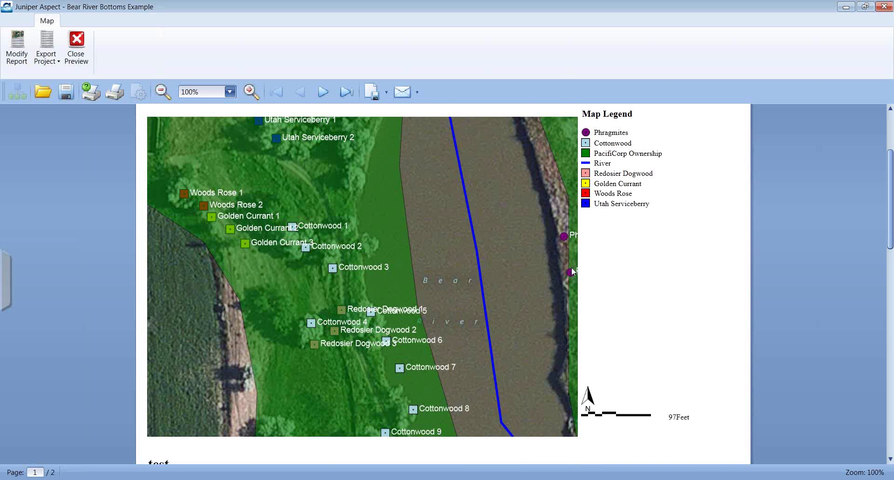
left_click(82, 53)
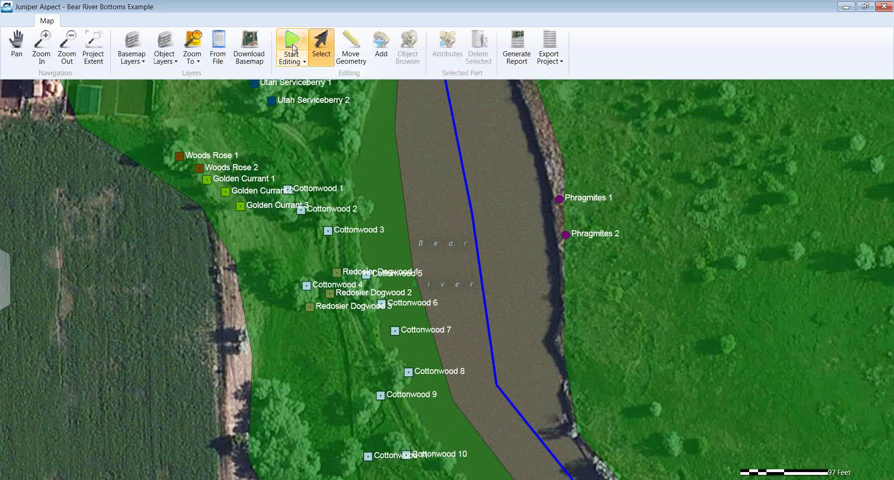
Step: Start editing and move the Phragmites 1 and Phragmites 2 labels to the river side of their points
left_click(294, 48)
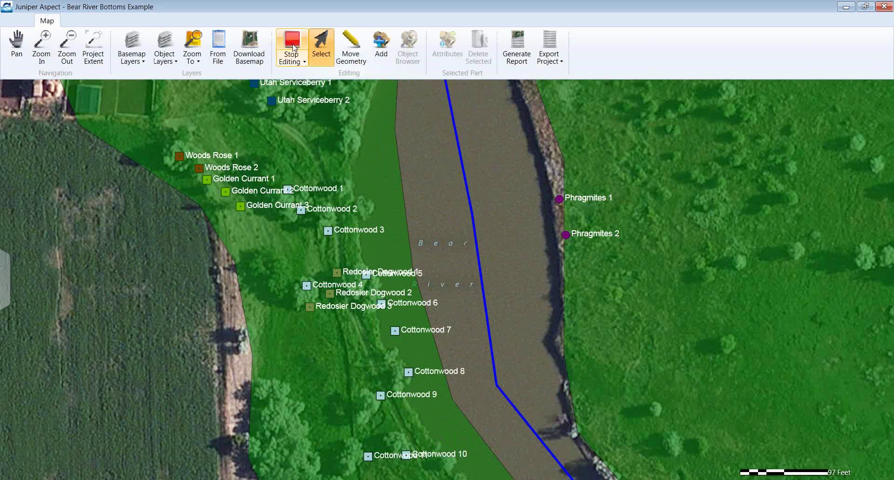
left_click(348, 50)
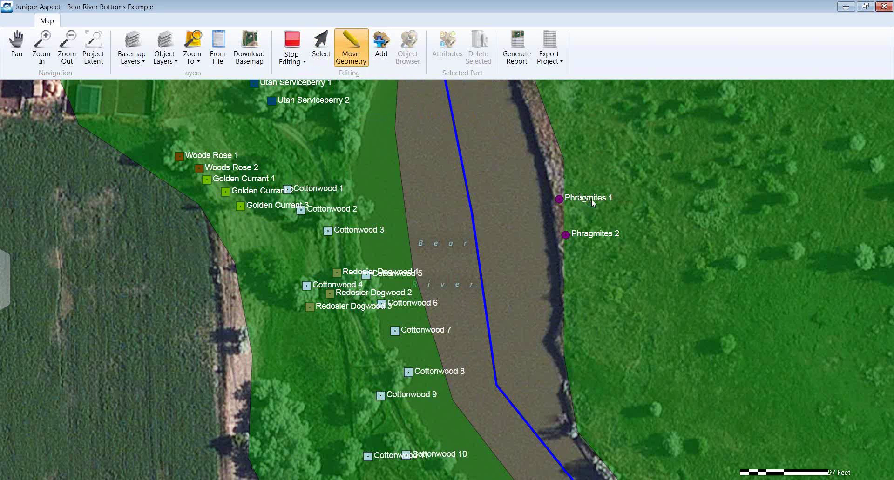
left_click_drag(592, 201, 500, 203)
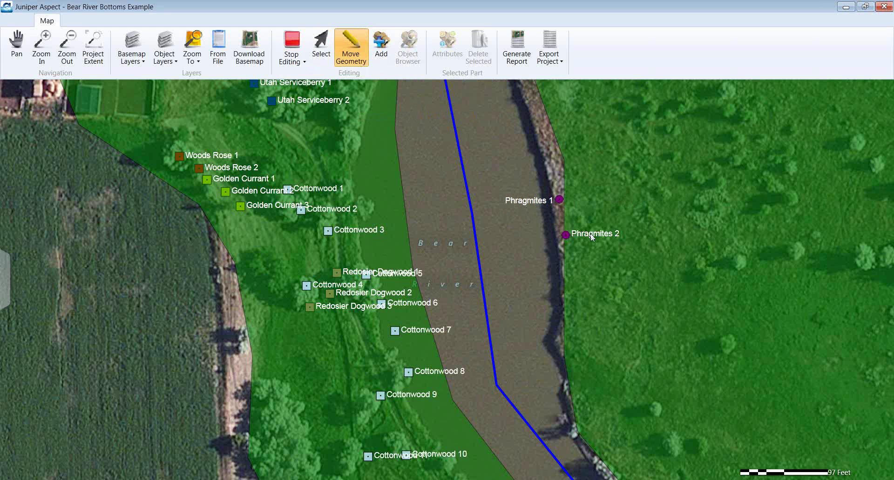
left_click_drag(591, 235, 505, 236)
Step: Change the label color of Phragmites 1 to yellow
left_click(322, 43)
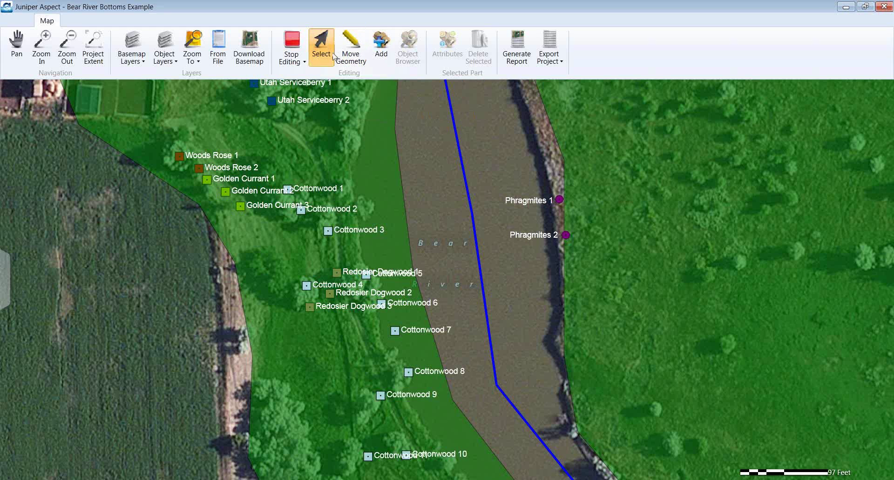
left_click(516, 202)
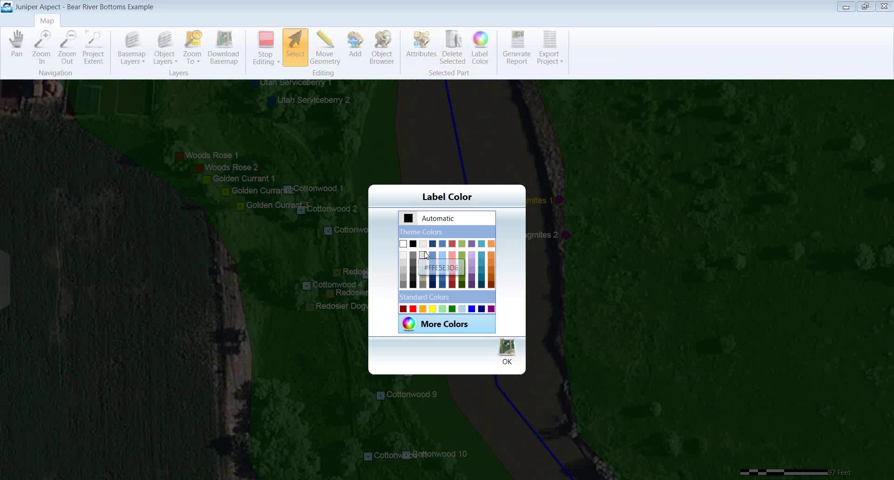
left_click(434, 309)
left_click(507, 350)
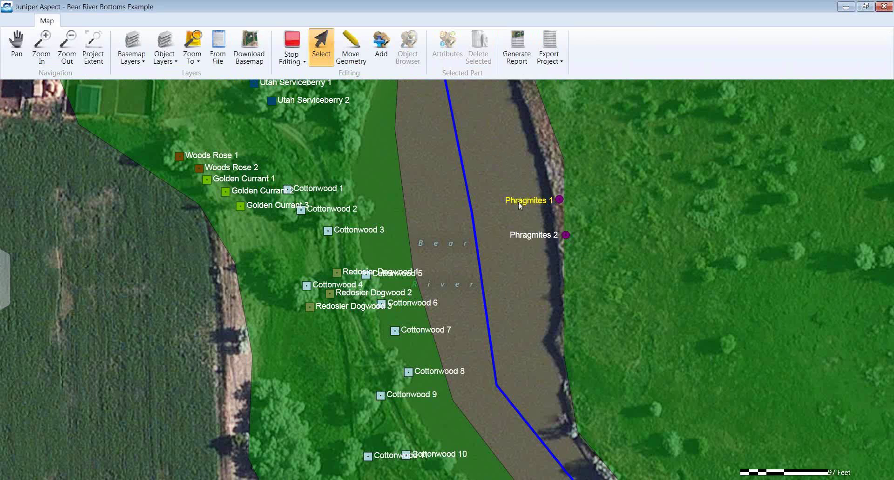
Step: Save the label edits and stop the editing session so that a report can be generated
left_click(520, 58)
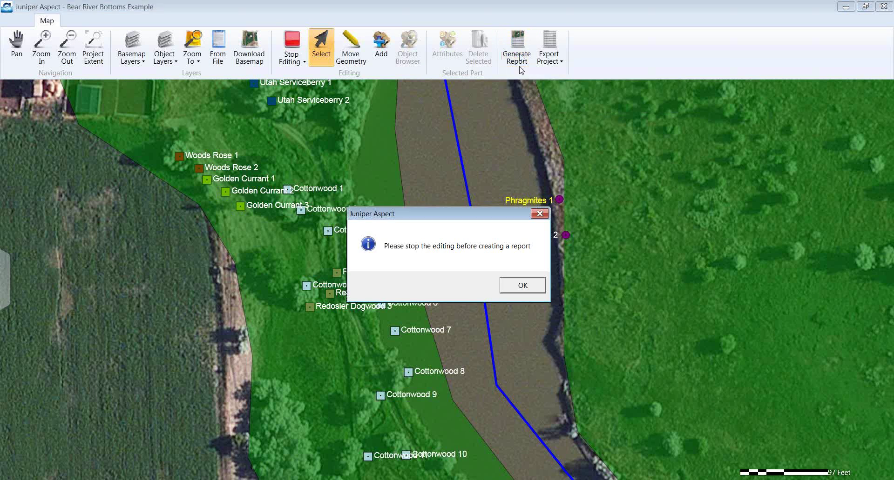
left_click(525, 285)
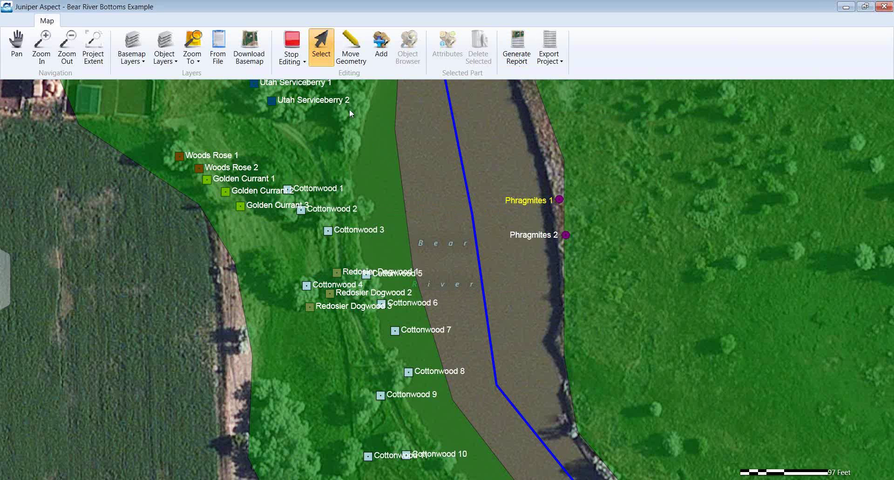
left_click(297, 63)
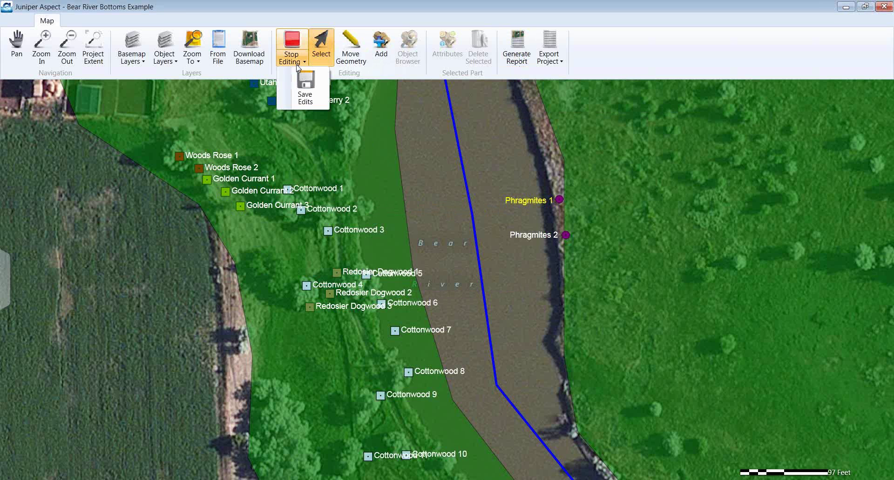
left_click(305, 92)
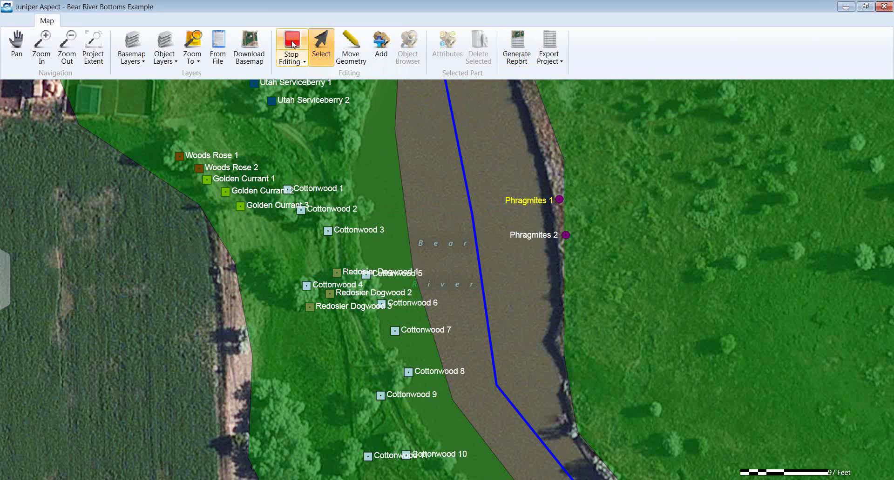
left_click(292, 44)
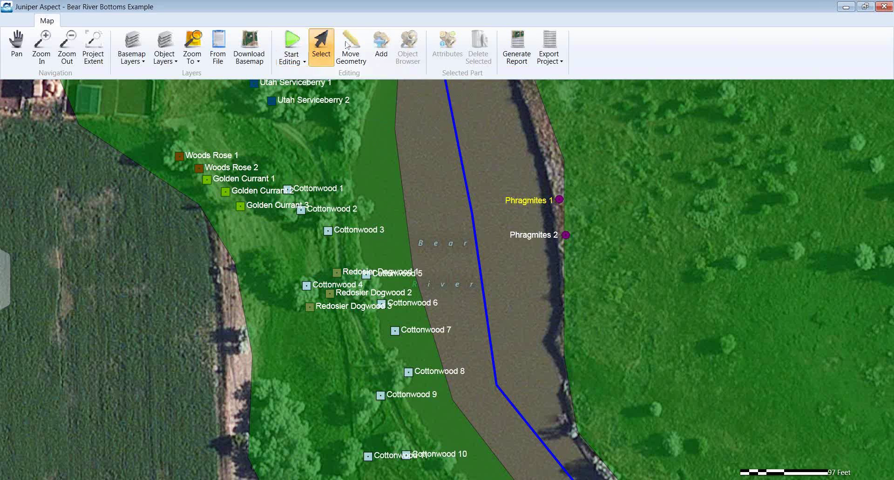
Step: Generate the map report again, check the Phragmites labels in its preview, and close the preview
left_click(520, 50)
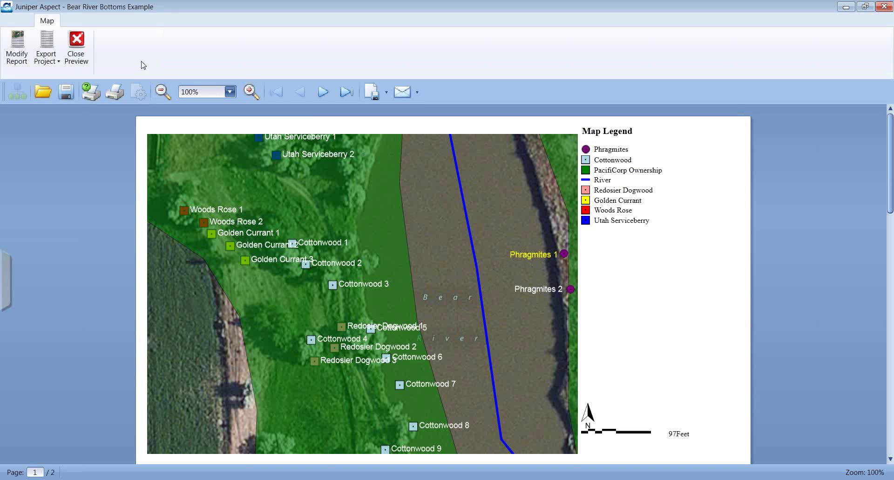
left_click(81, 50)
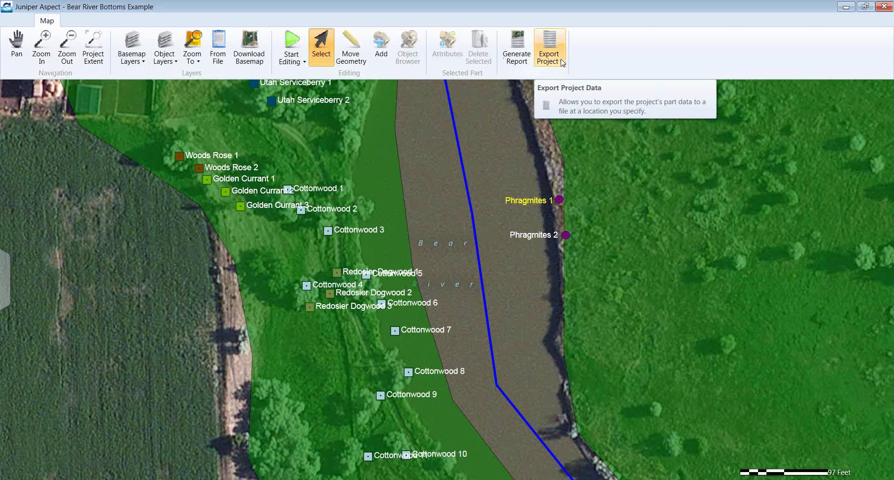
Step: Export the project's visible layers to a CSV file named "Bear River Bottoms Example" in the Test folder
left_click(549, 51)
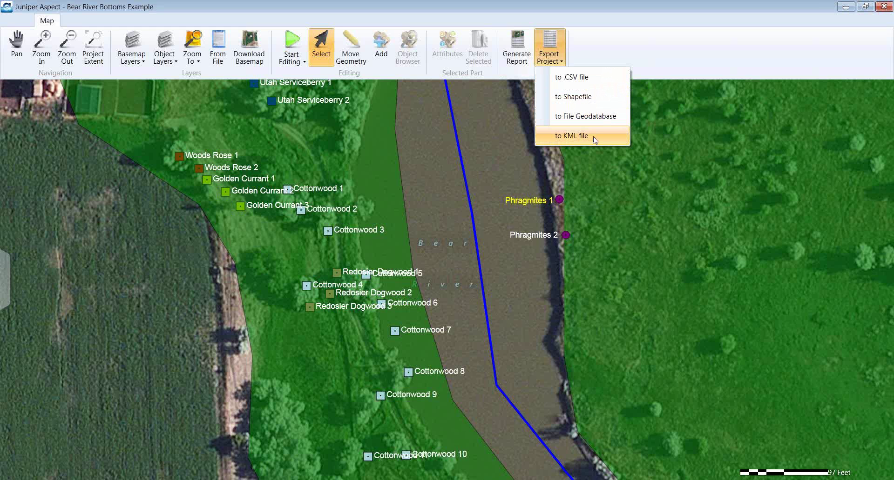
left_click(579, 82)
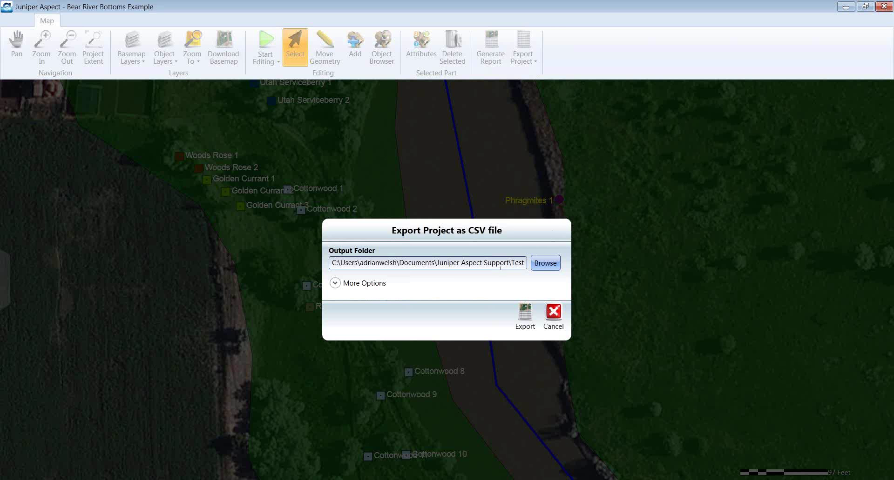
left_click(335, 283)
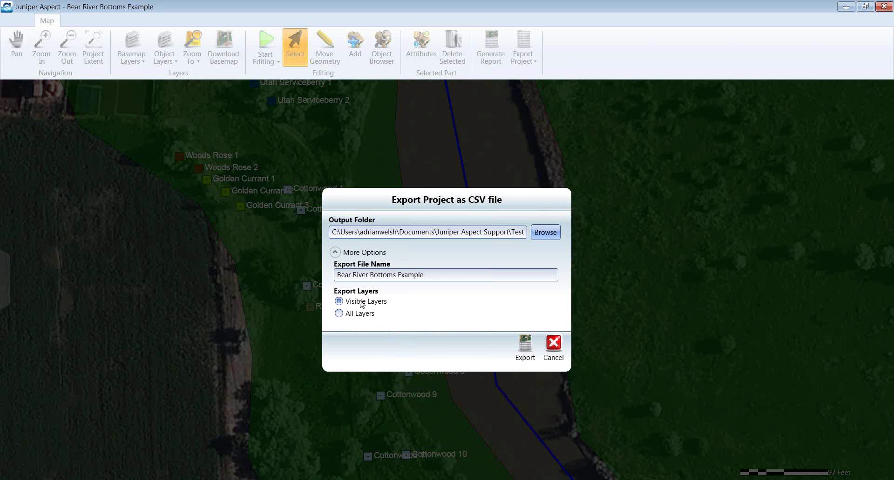
left_click(487, 232)
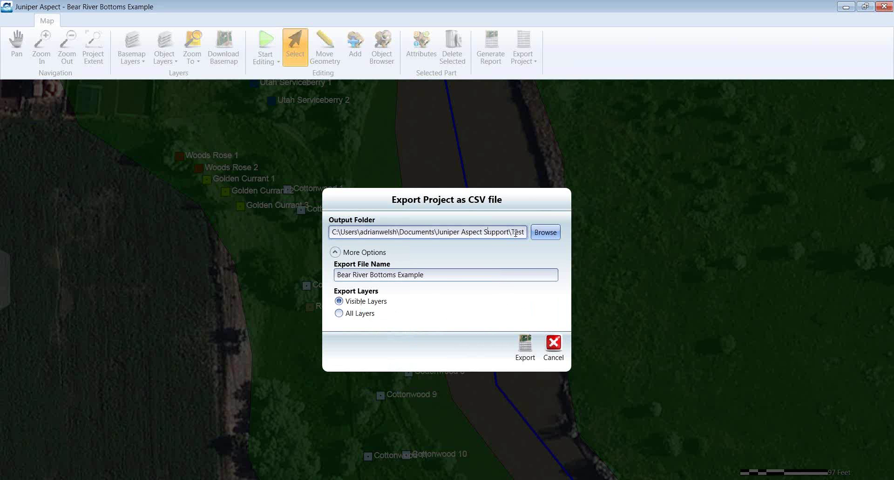
left_click(525, 348)
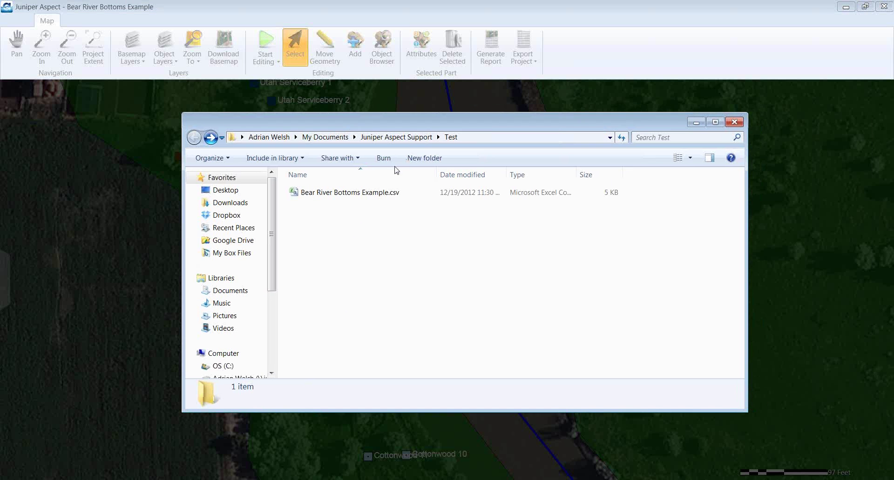
Step: Open the exported Bear River Bottoms Example.csv in Excel, examine its attribute column headings, and close it
left_click(368, 194)
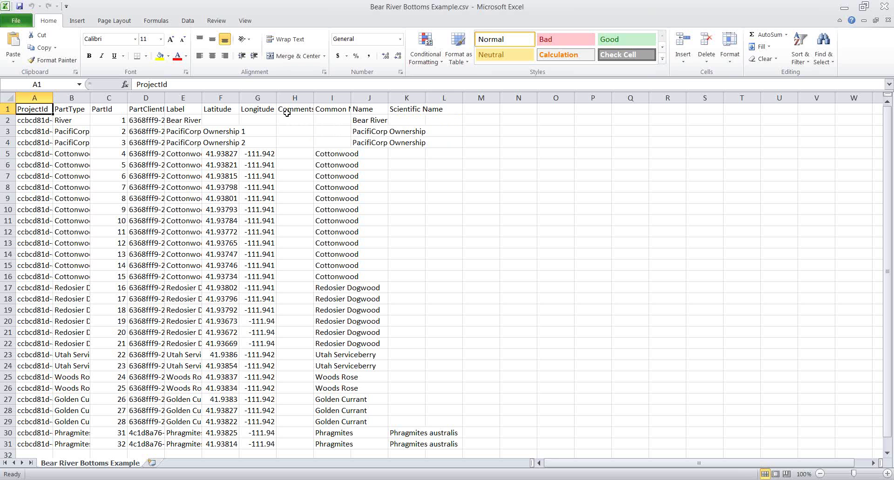
left_click(186, 111)
left_click(294, 110)
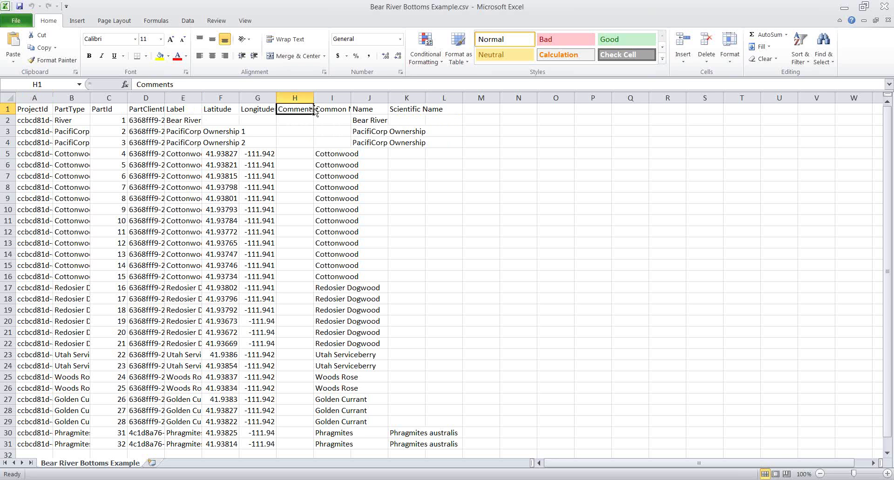
left_click(326, 109)
left_click(370, 108)
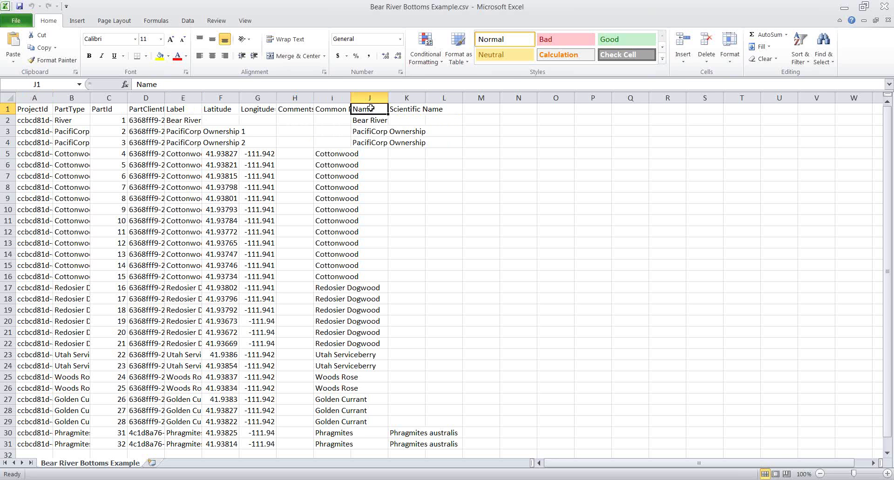
left_click(406, 107)
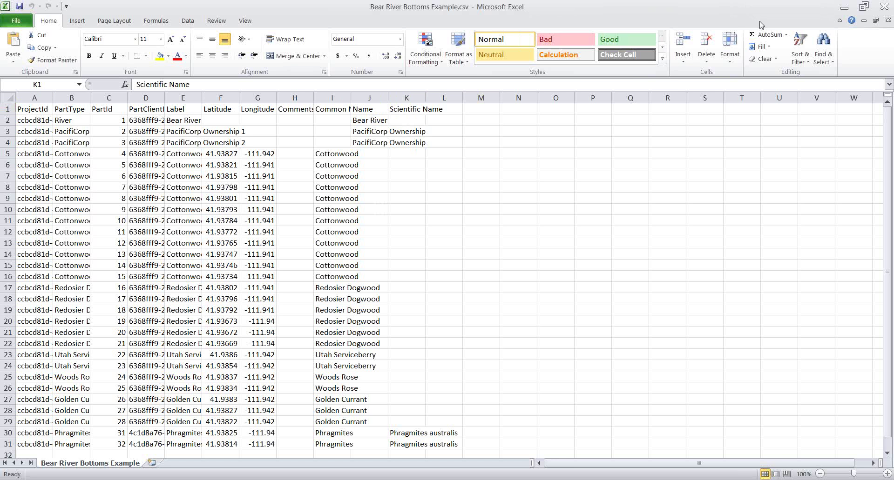
left_click(882, 8)
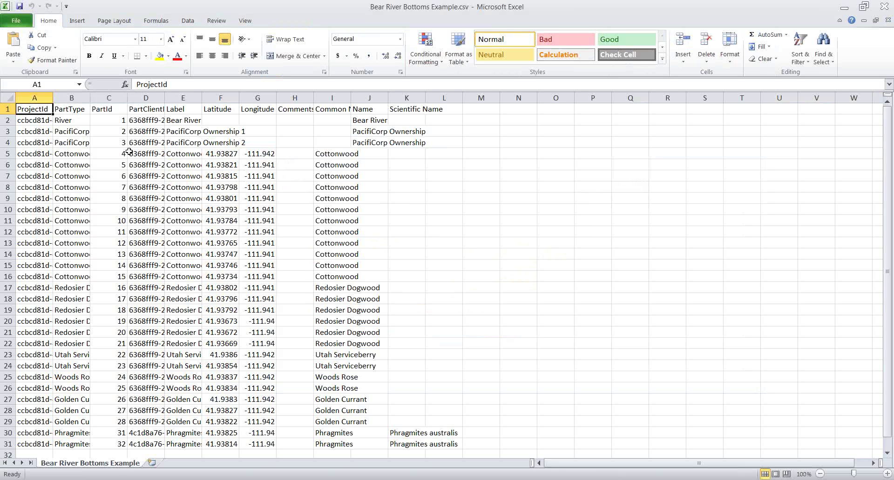
Step: Compare the latitude and longitude cells of the point objects with those of the river and PacifiCorp Ownership rows, and close the spreadsheet
left_click(217, 175)
left_click(250, 174)
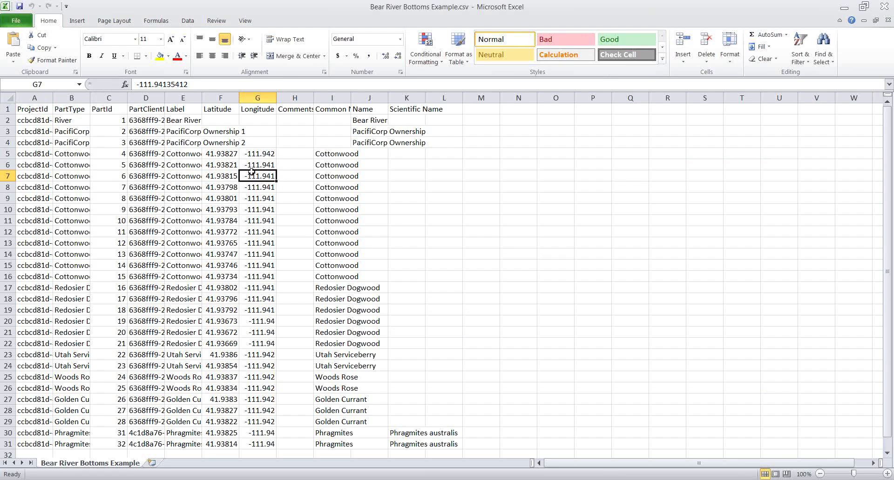
left_click(367, 133)
left_click(367, 141)
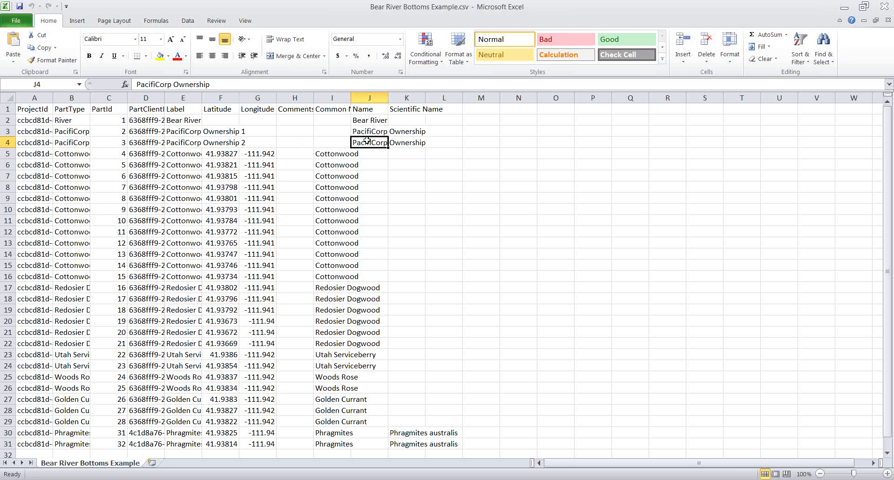
left_click(368, 122)
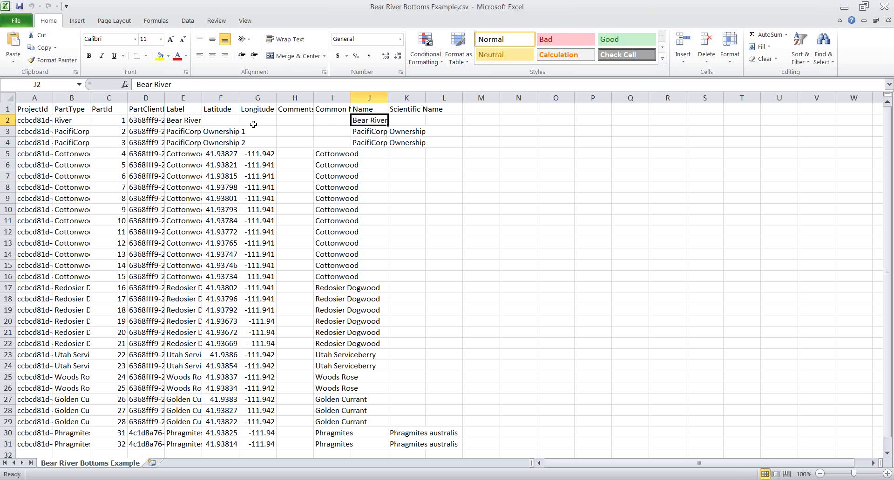
left_click(219, 124)
left_click(221, 132)
left_click(223, 141)
left_click_drag(250, 142, 233, 122)
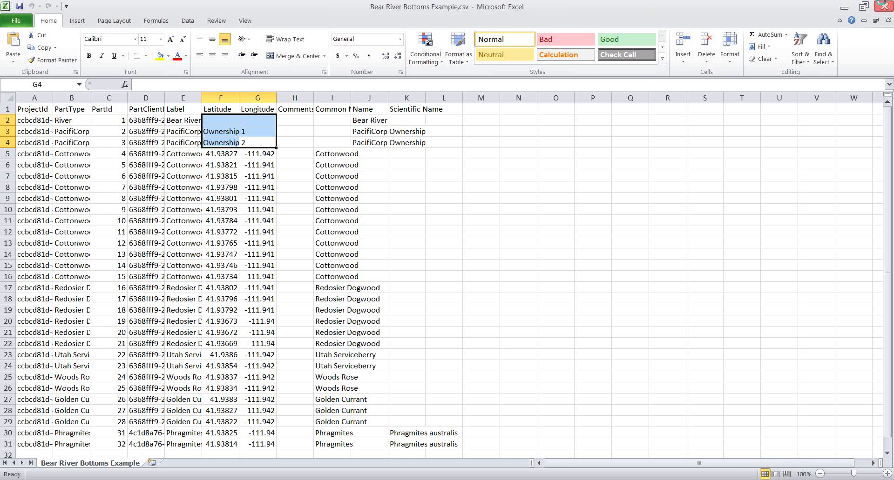
left_click(882, 5)
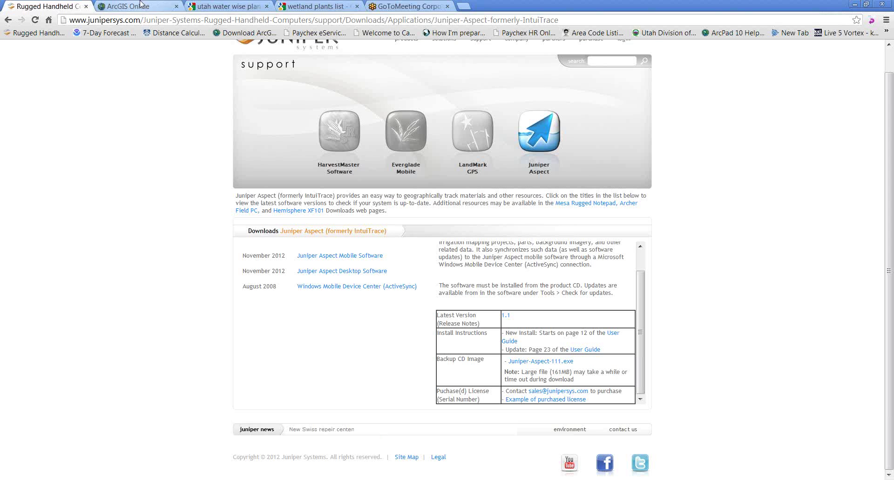
Step: Switch to ArcGIS Online in the browser and open a new map, discarding the current map's unsaved changes
left_click(142, 6)
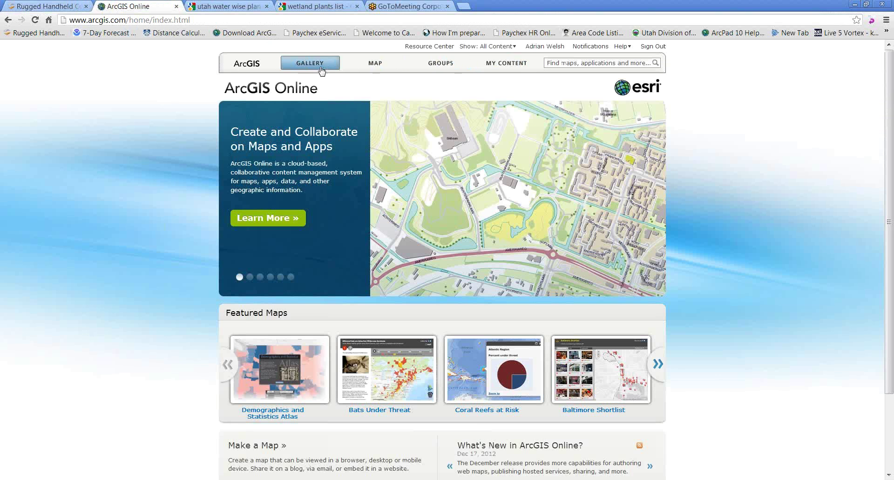
left_click(375, 65)
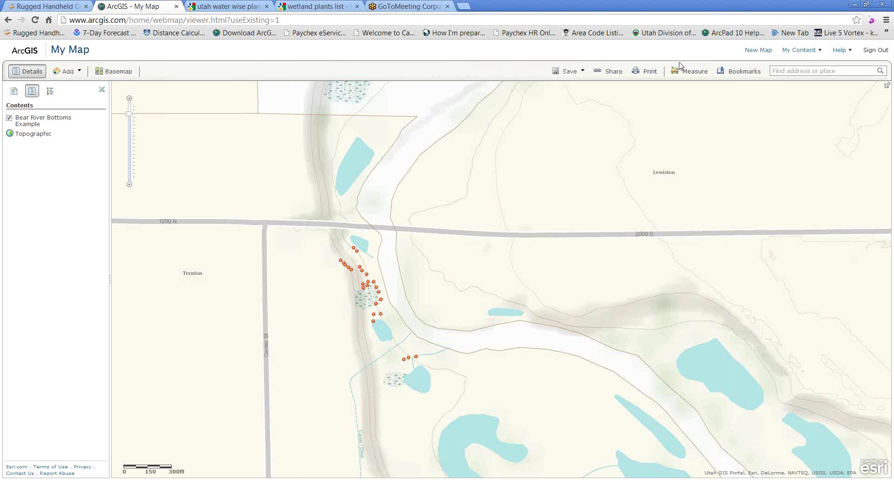
left_click(747, 51)
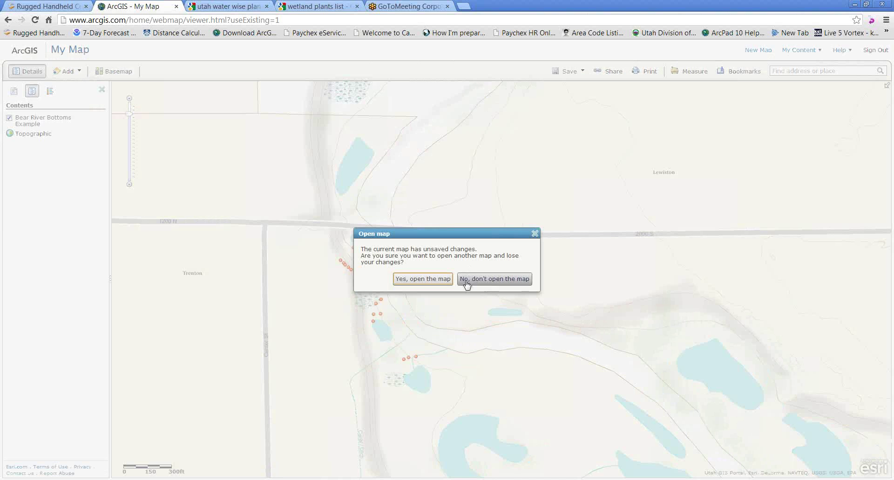
left_click(437, 285)
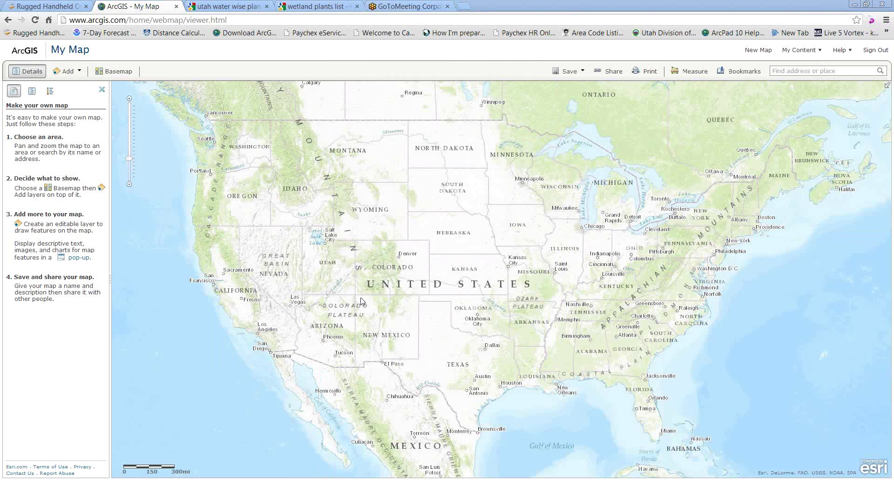
Step: Add Bear River Bottoms Example.csv from the Test folder to the new ArcGIS Online map
mouse_move(365, 478)
mouse_move(147, 479)
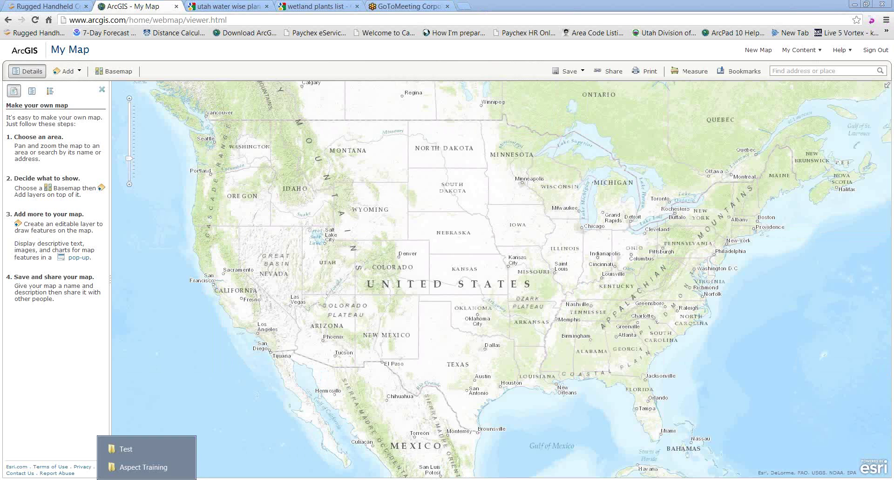
left_click(138, 448)
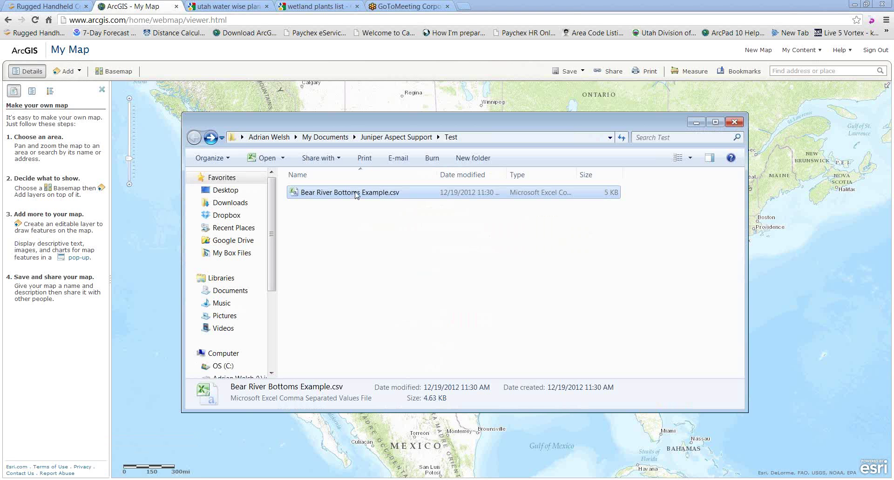
left_click_drag(356, 195, 390, 108)
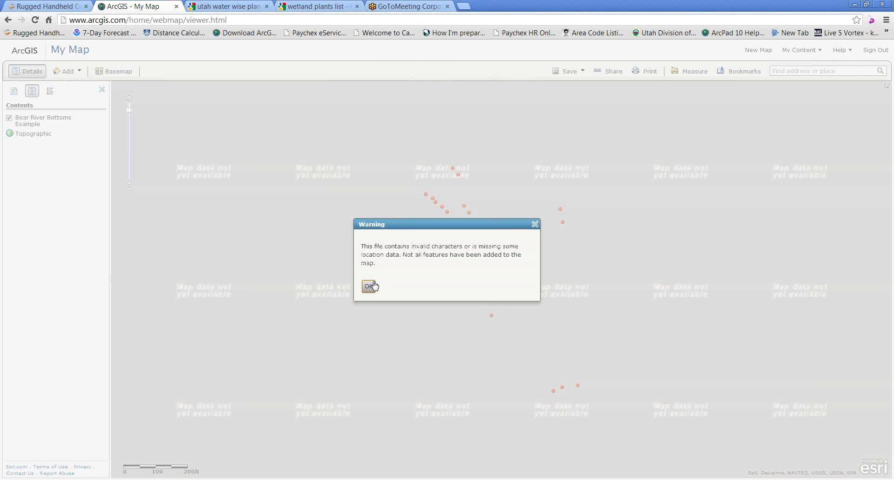
Step: Dismiss the import warning and switch the map's basemap to Imagery with Labels, bringing the imported points into view
left_click(372, 288)
left_click(369, 287)
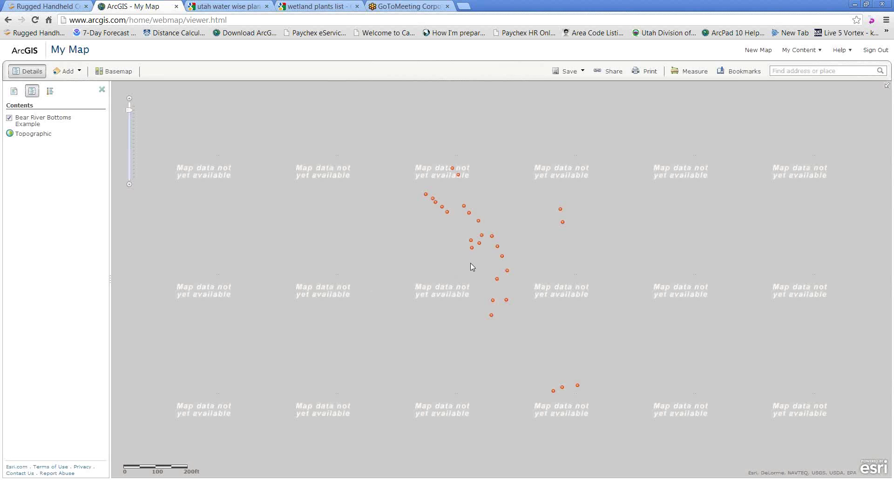
scroll(470, 264, "down", 2)
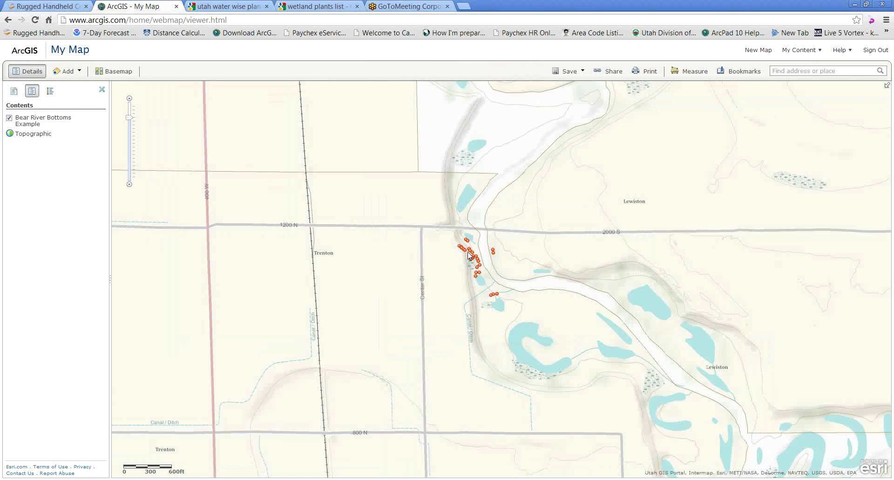
left_click(130, 73)
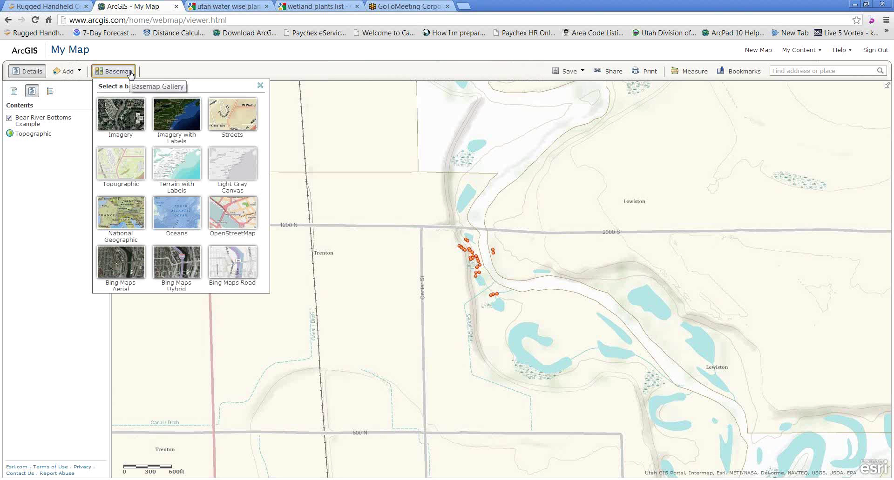
left_click(172, 120)
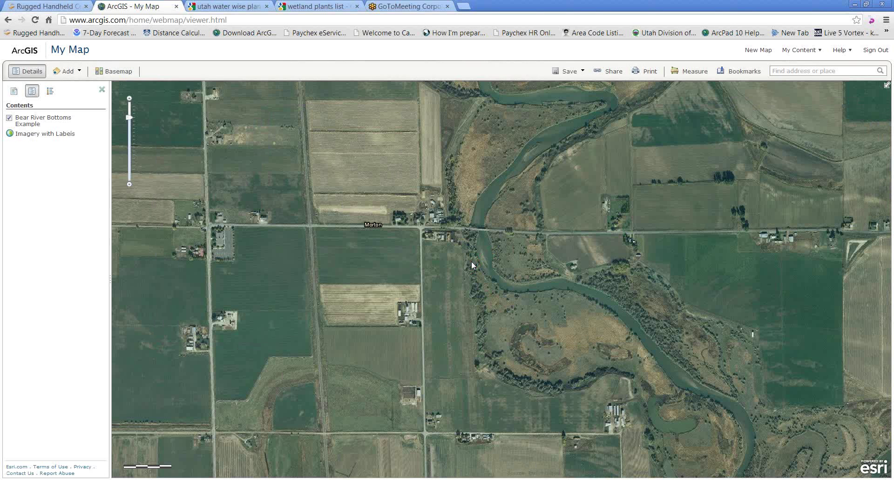
scroll(471, 264, "up", 1)
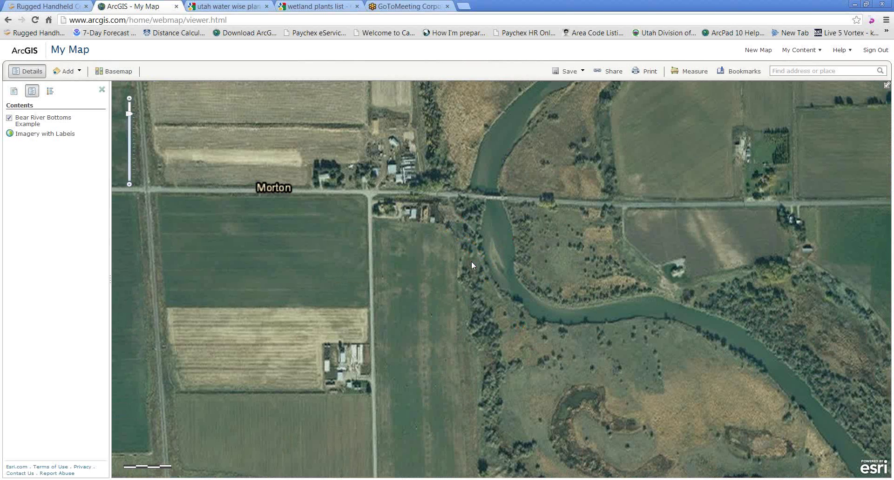
scroll(471, 261, "up", 1)
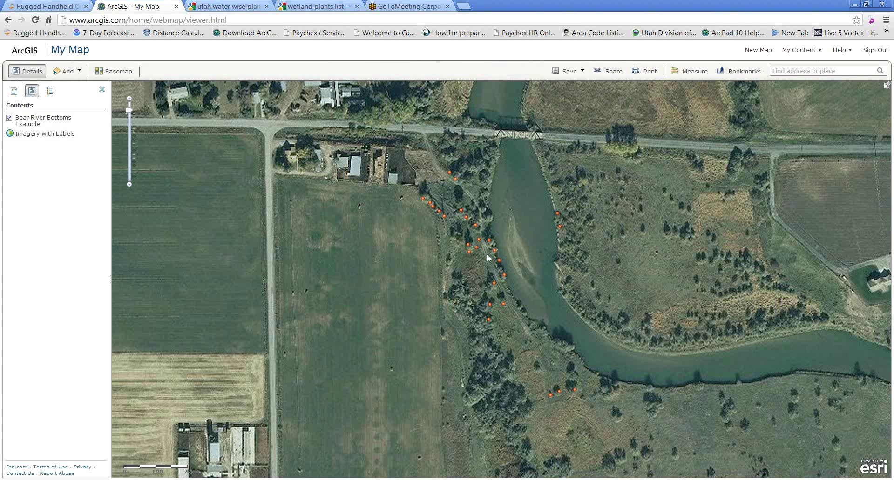
left_click_drag(525, 228, 449, 264)
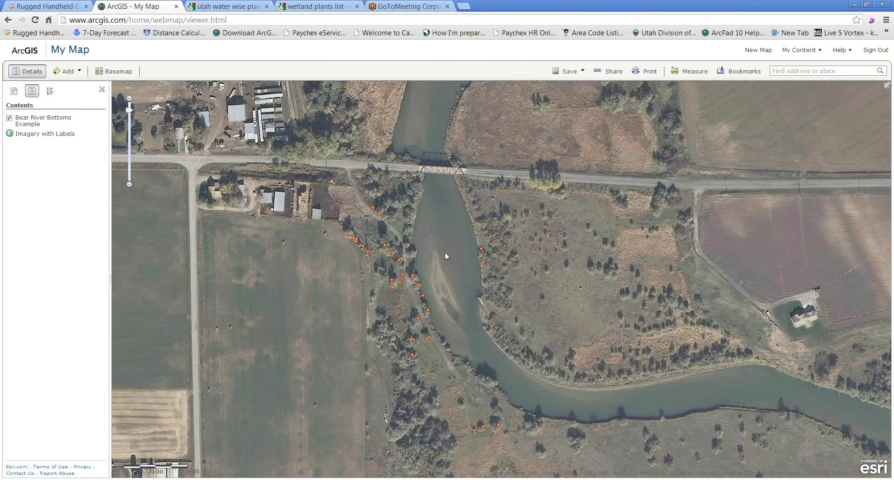
left_click(114, 71)
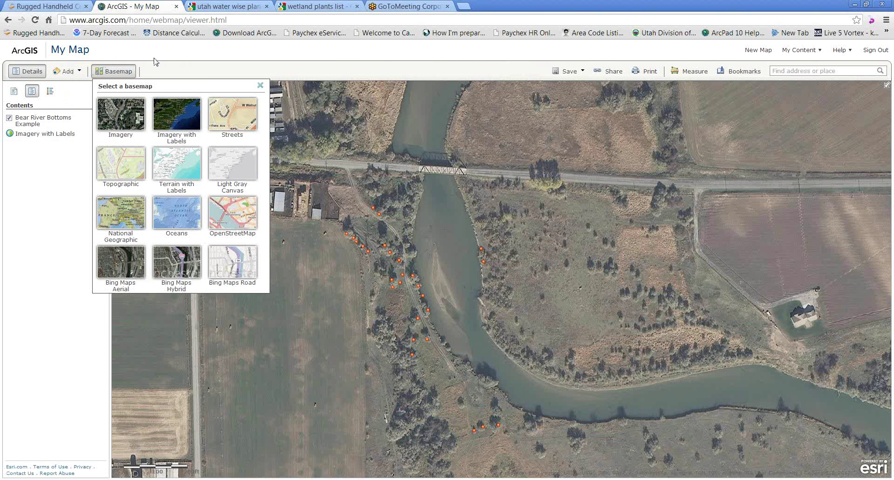
left_click(260, 85)
left_click(79, 73)
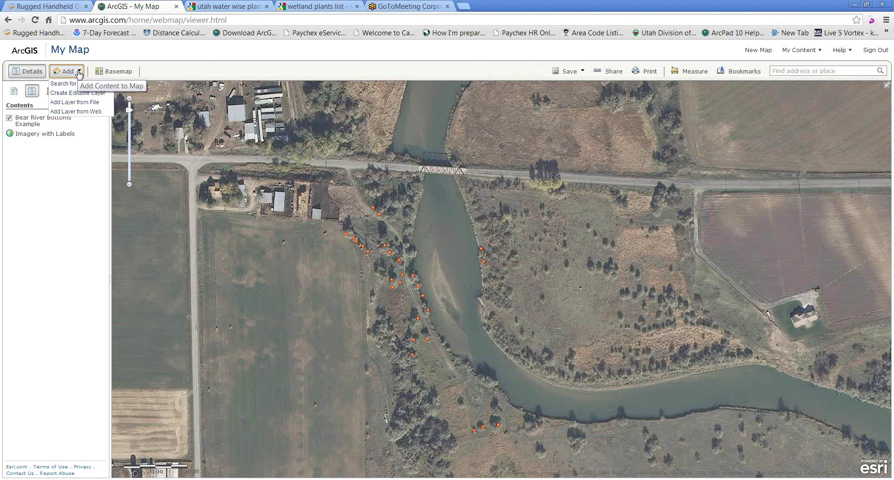
left_click(85, 112)
left_click(531, 315)
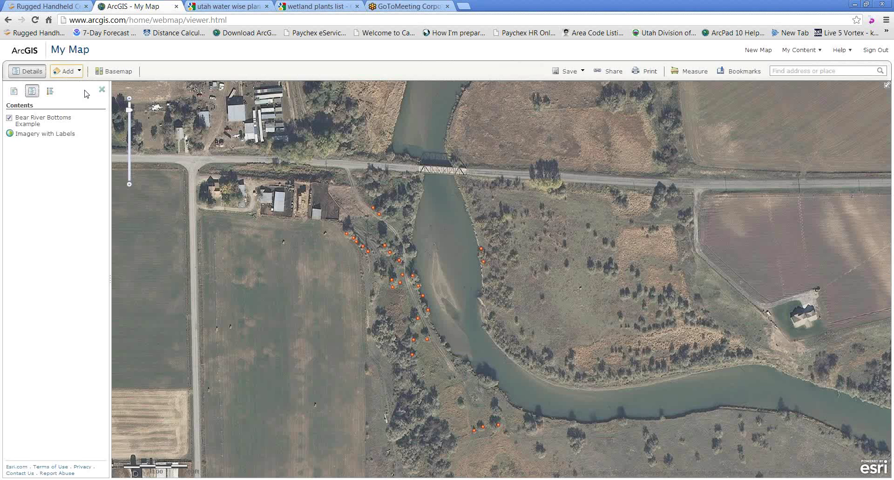
Step: Search ArcGIS Online for river layers to add to the map
left_click(66, 73)
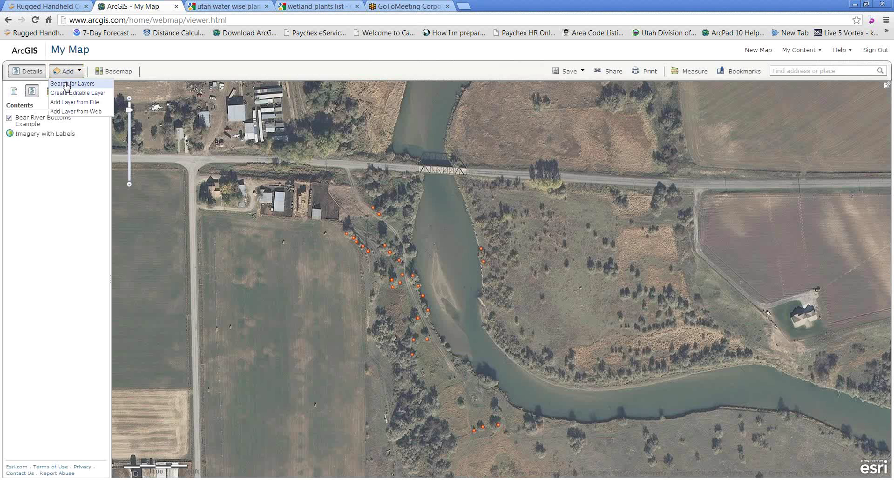
left_click(67, 85)
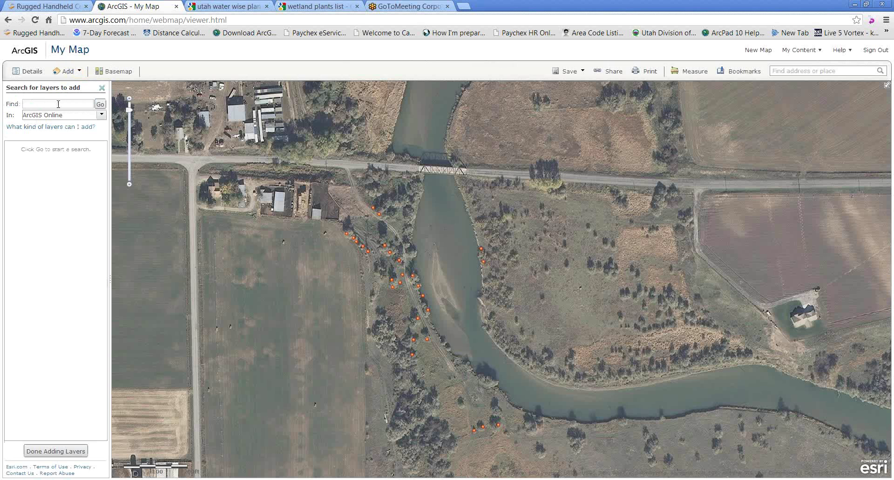
type("rovers")
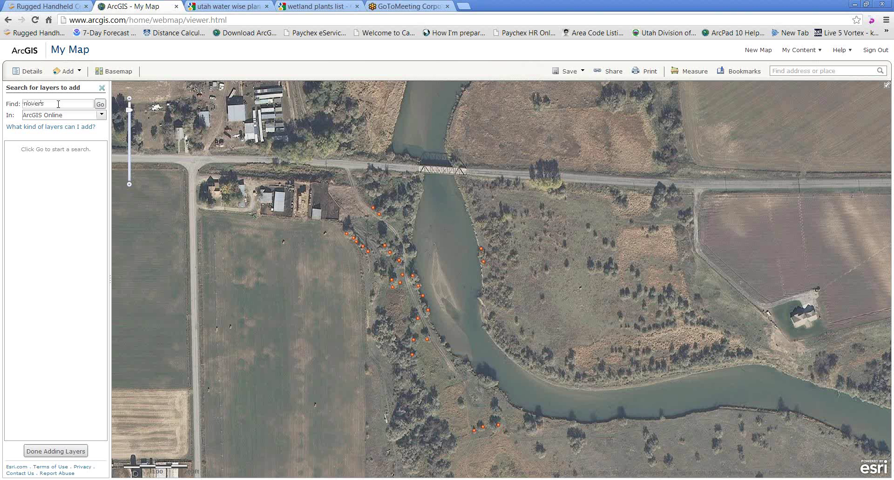
key("Delete")
key("Return")
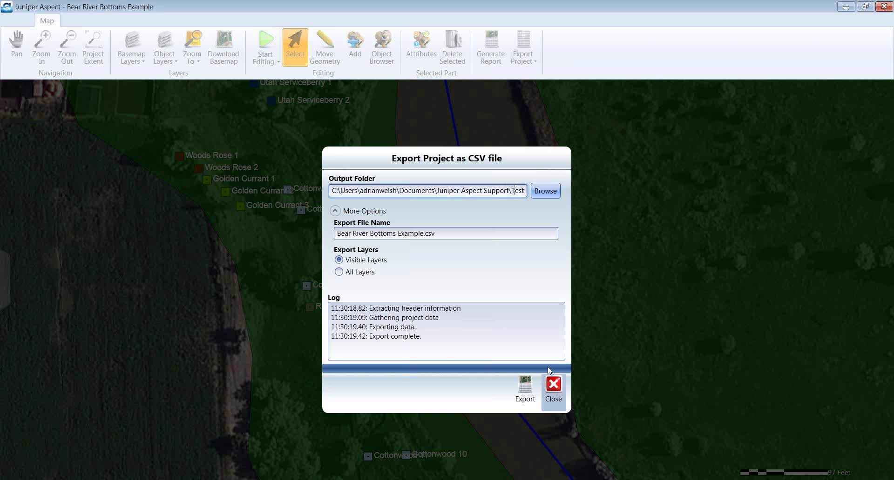
Step: Switch to Juniper Aspect, close the CSV export, and export the project's visible layers as KML with custom icons to the Test folder
left_click(552, 387)
left_click(549, 46)
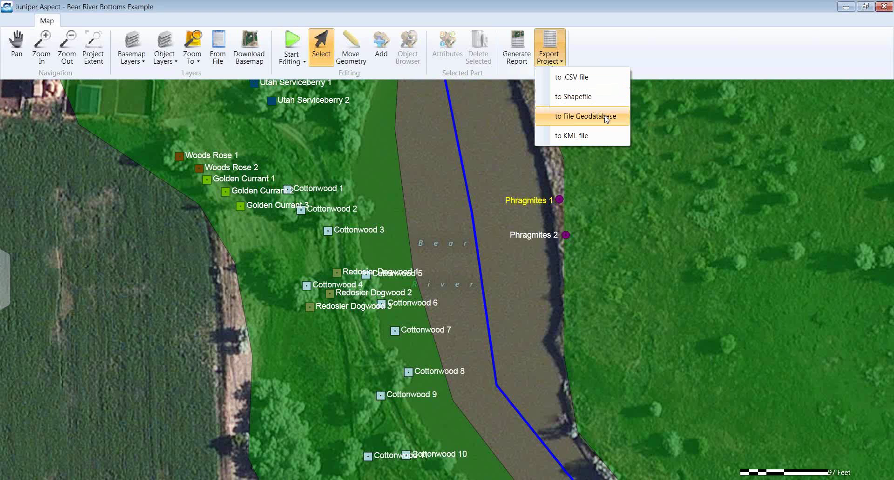
left_click(576, 137)
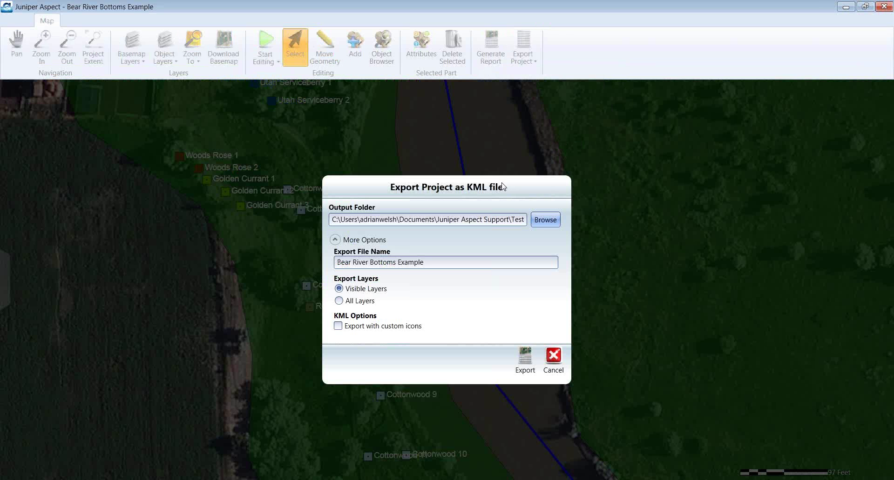
left_click(384, 328)
left_click(365, 240)
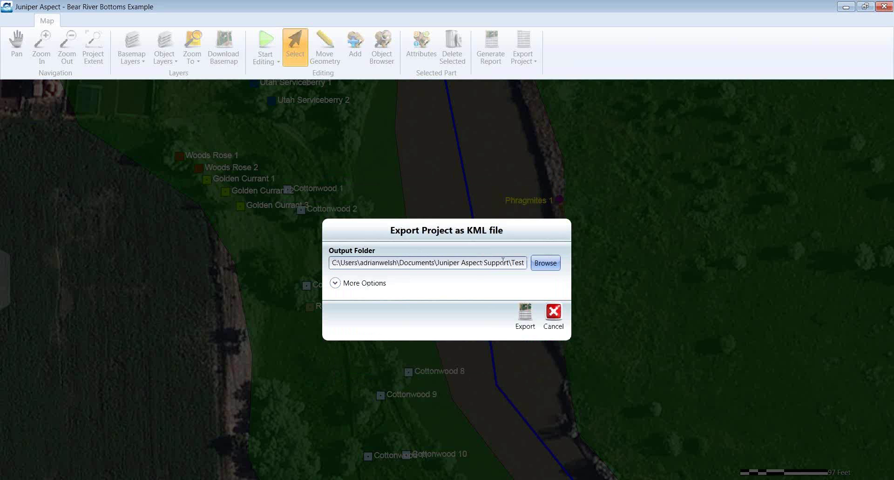
left_click(369, 287)
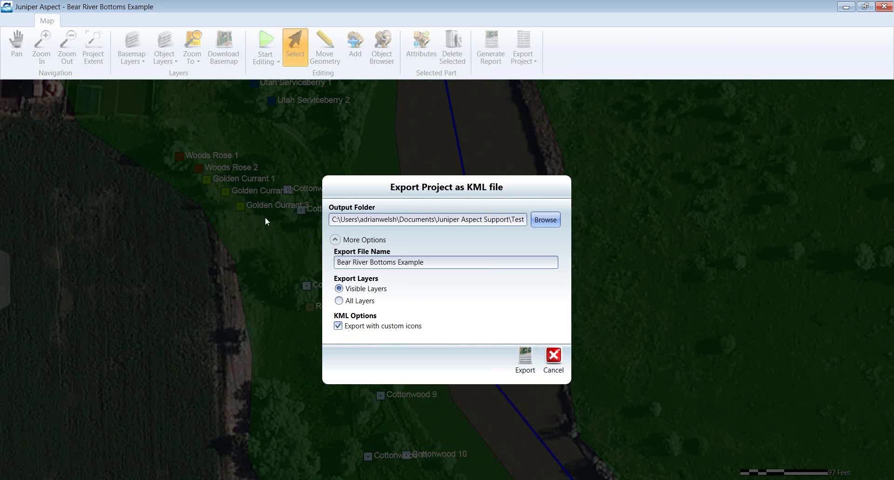
left_click(524, 358)
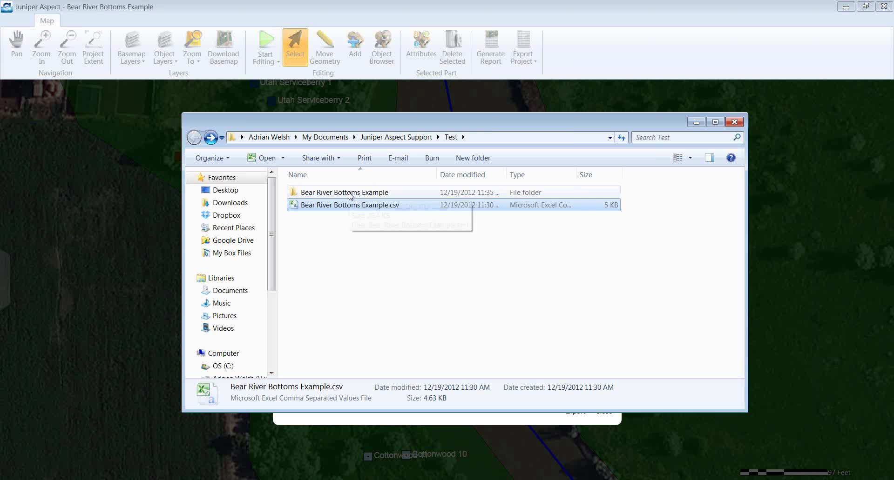
Step: Open Bear River Bottoms Example.kml from the exported Bear River Bottoms Example folder in Google Earth
double_click(350, 193)
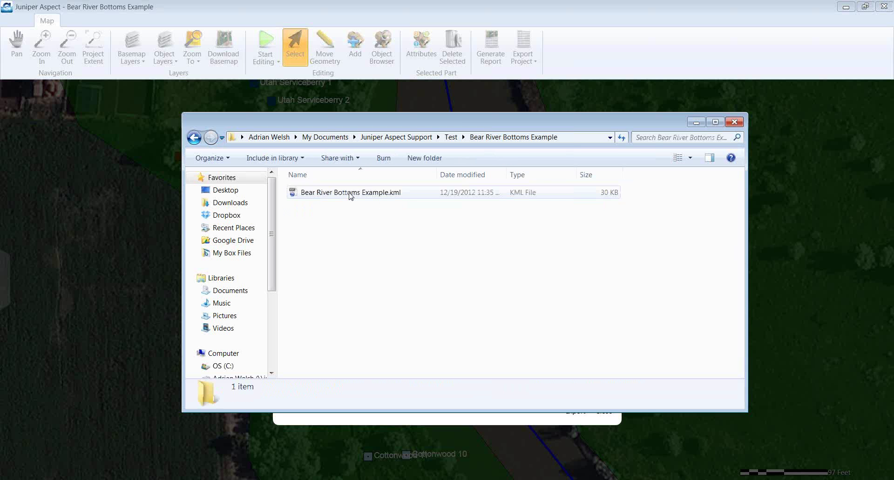
left_click(351, 193)
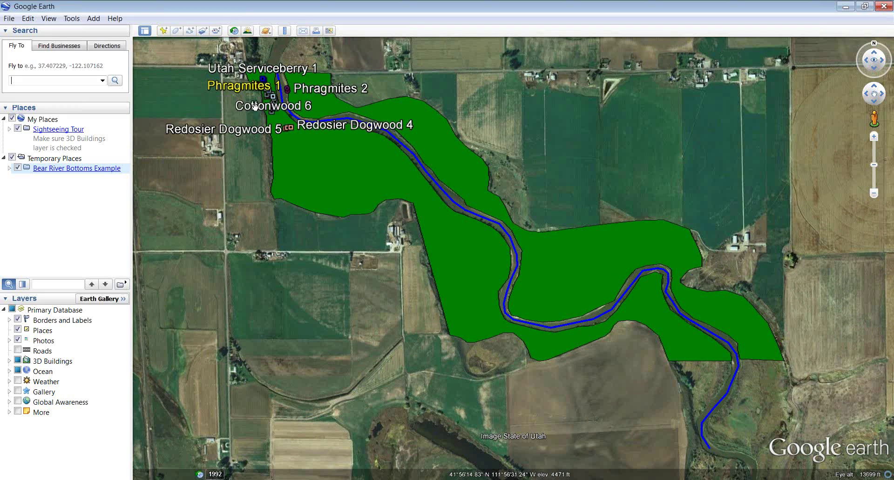
Step: Examine the plant placemarks clustered at the northwest end of the Bear River Bottoms area
scroll(325, 197, "down", 2)
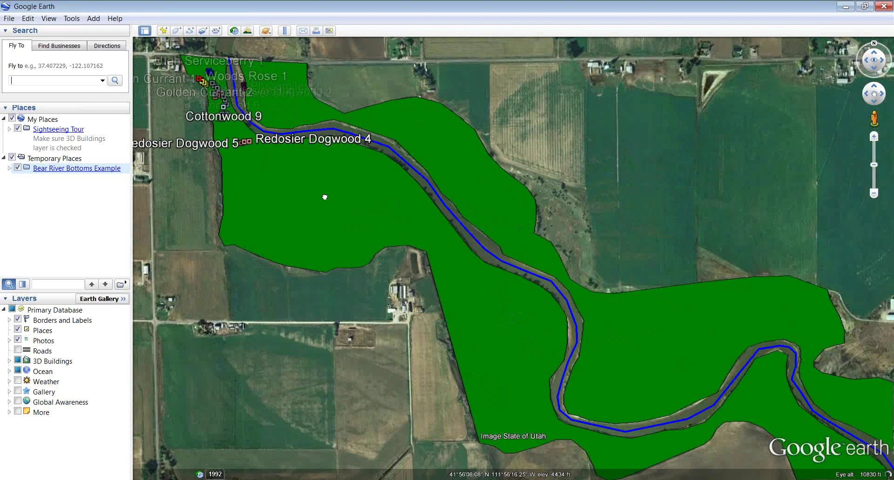
left_click_drag(325, 197, 376, 237)
scroll(376, 236, "down", 1)
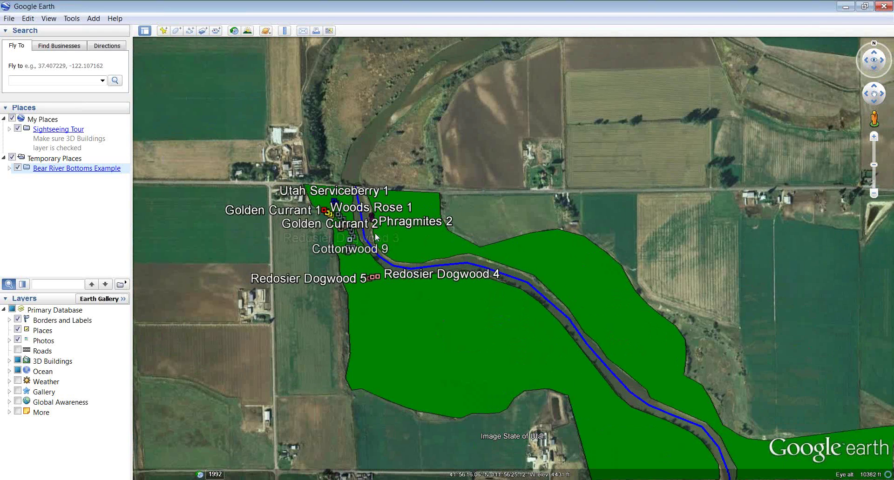
scroll(376, 237, "down", 2)
scroll(376, 237, "down", 1)
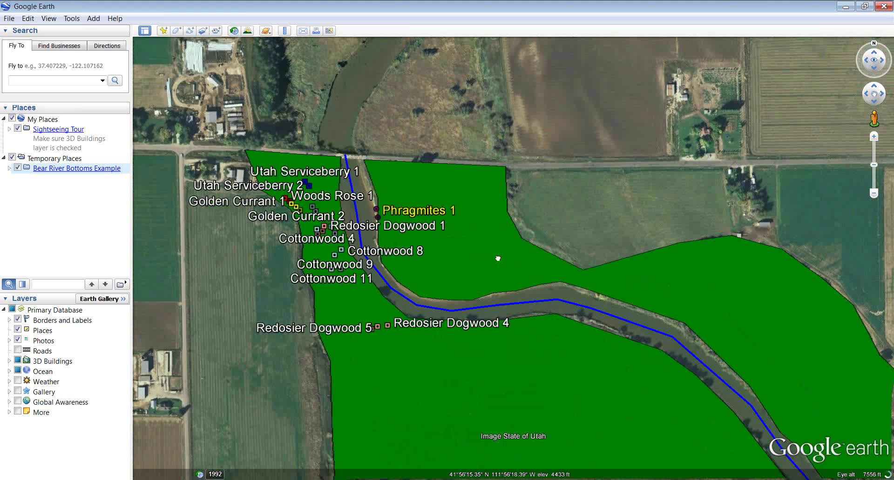
scroll(336, 249, "down", 1)
scroll(336, 249, "down", 1)
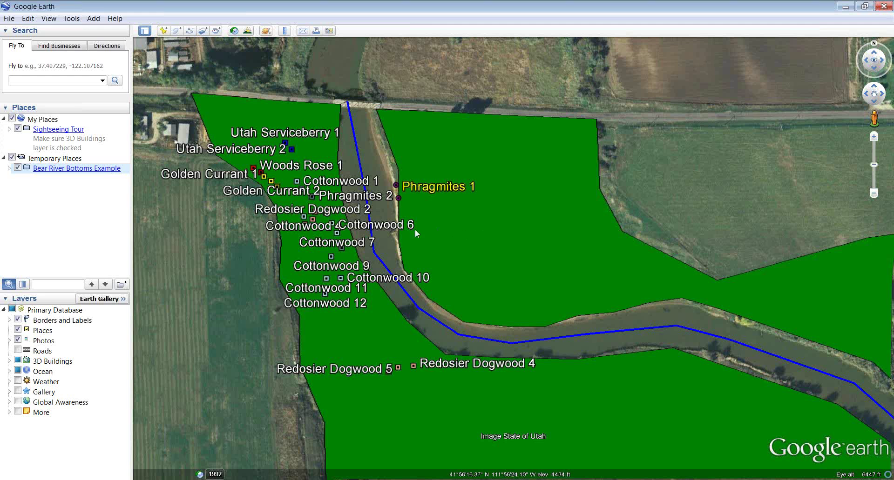
Step: Set the area fill opacity of the PacifiCorp Ownership folder in Bear River Bottoms Example to 50%
left_click(9, 168)
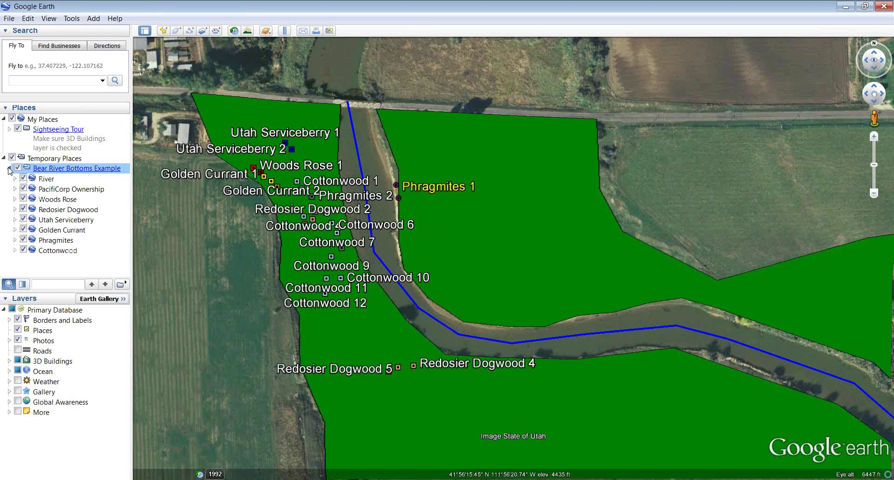
left_click(15, 190)
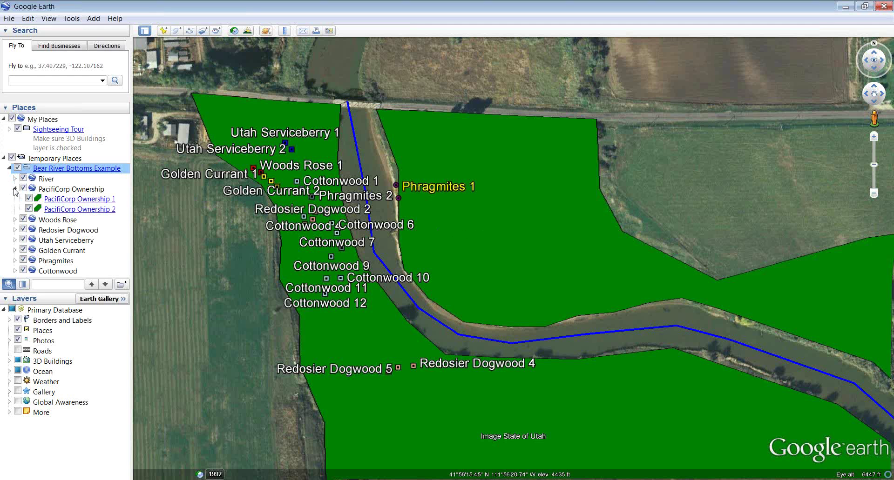
right_click(60, 190)
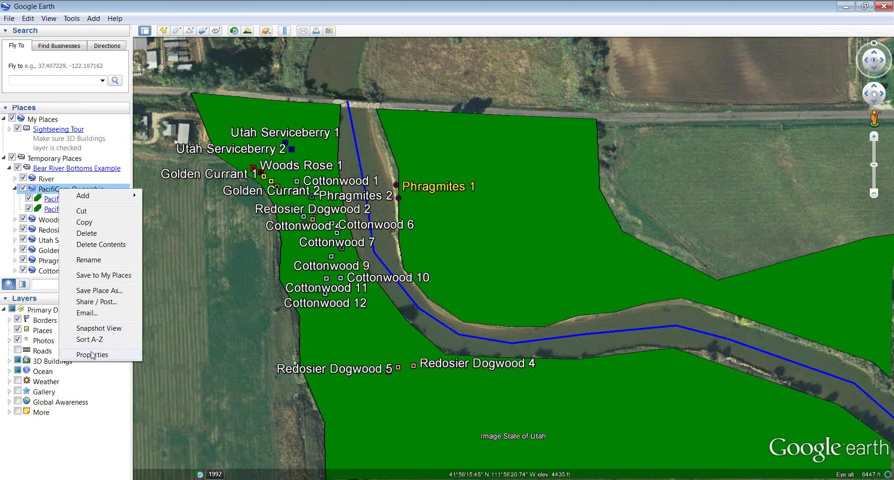
left_click(92, 355)
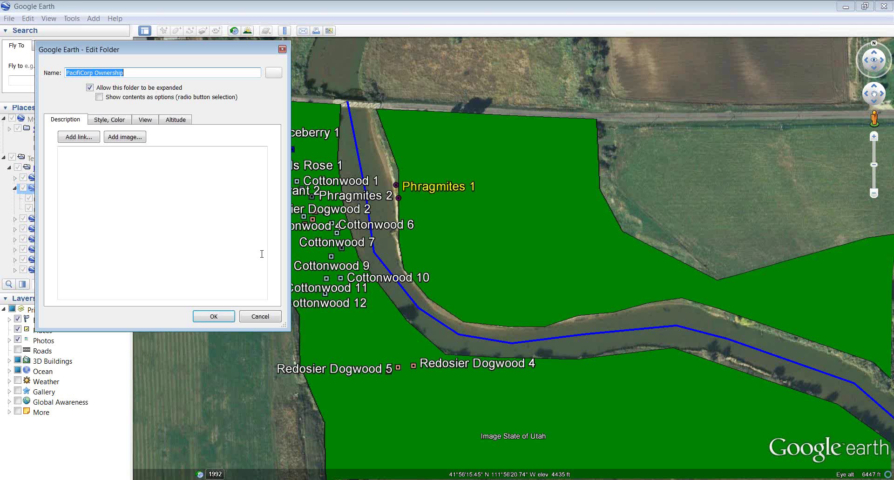
left_click(113, 121)
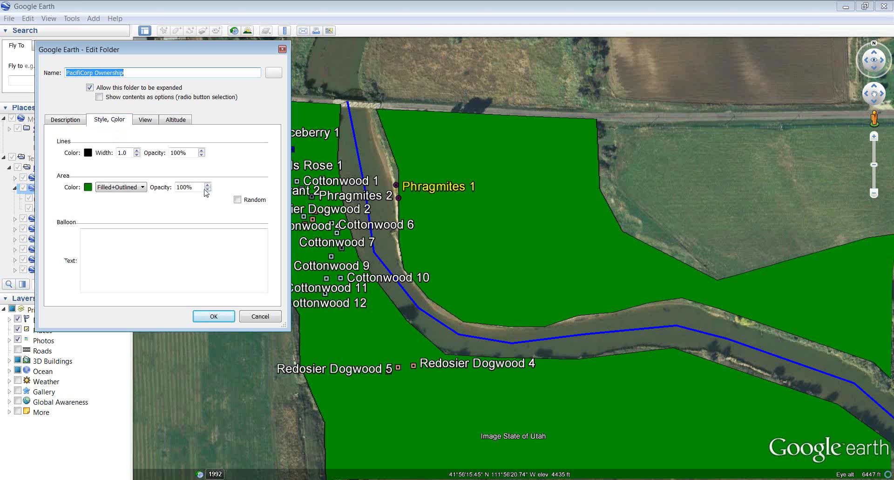
left_click_drag(199, 187, 164, 188)
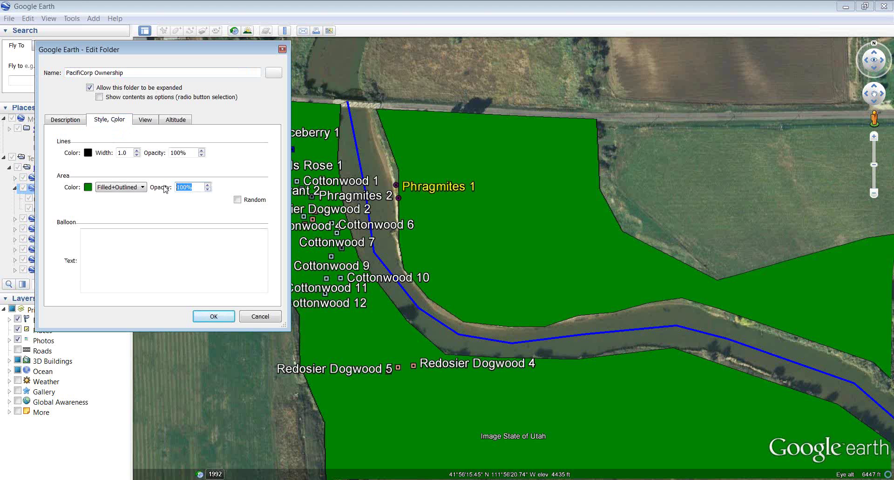
type("50")
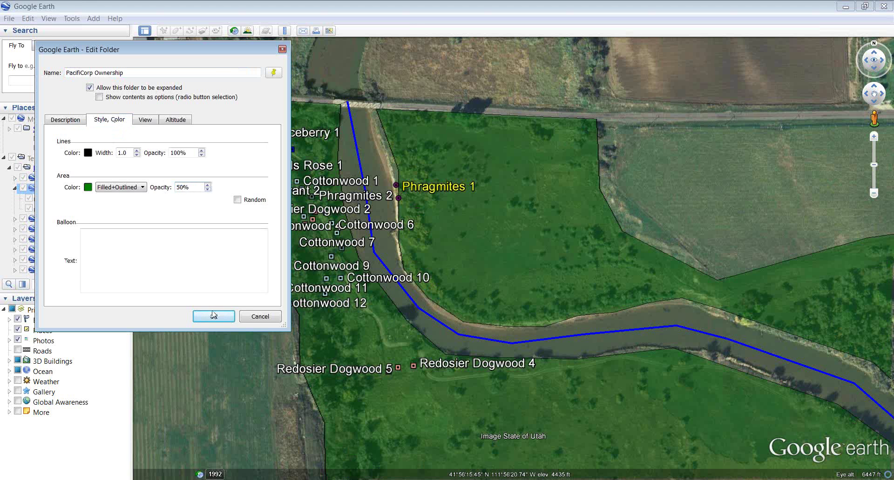
left_click(214, 316)
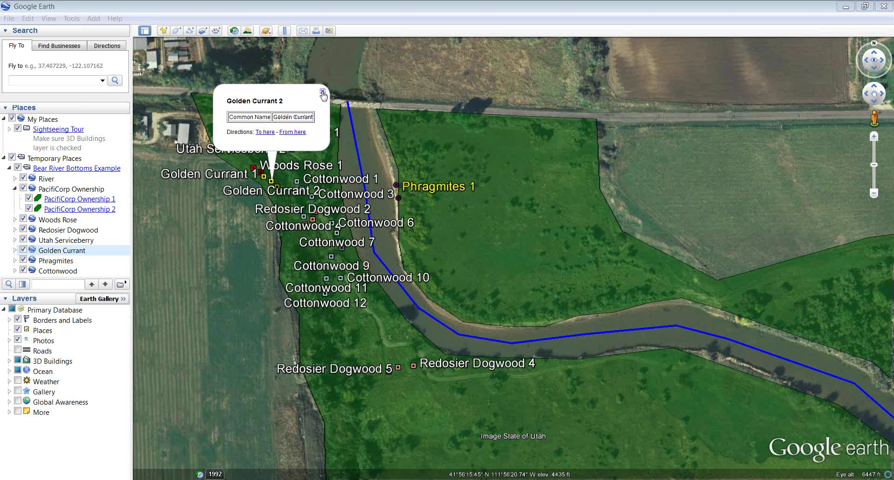
Step: Hide the Woods Rose, Redosier Dogwood, Golden Currant, Phragmites and Utah Serviceberry folders, leaving the Cottonwood points displayed
left_click(322, 93)
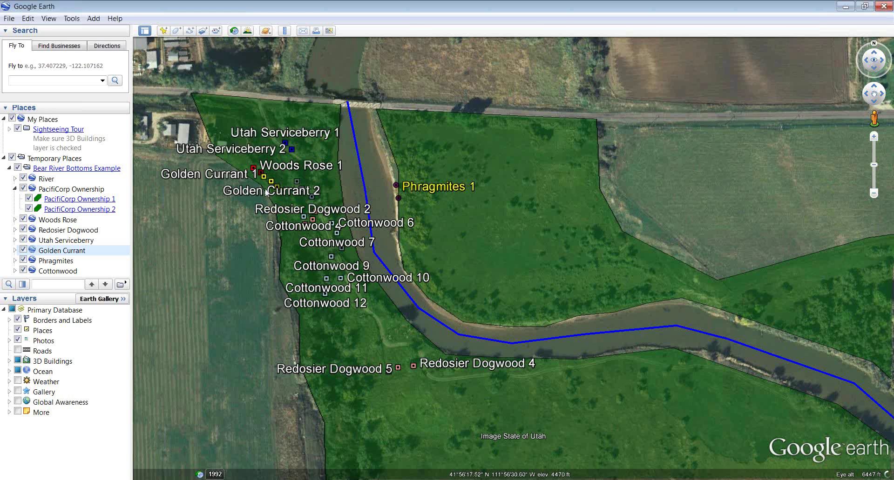
scroll(318, 197, "up", 1)
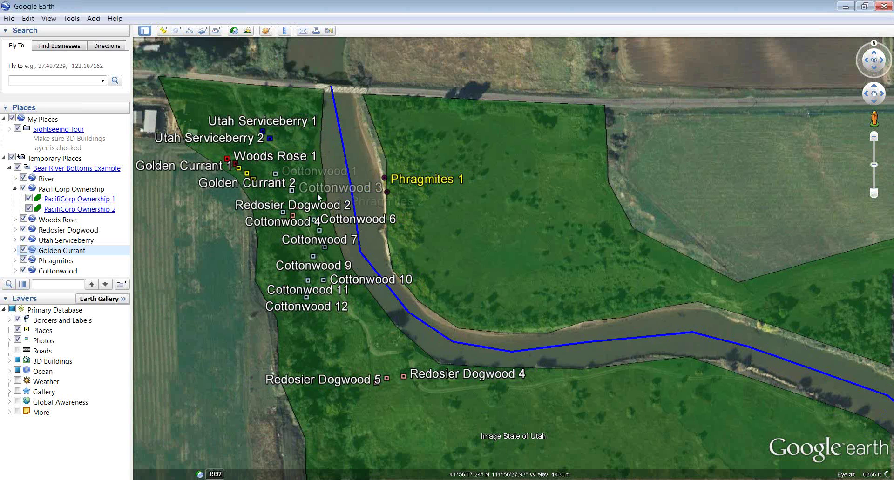
scroll(317, 194, "up", 1)
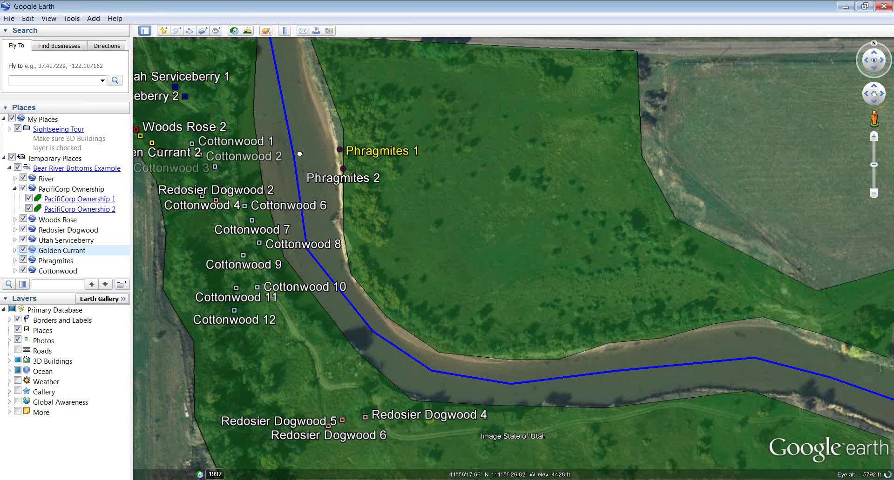
left_click_drag(300, 153, 400, 224)
scroll(320, 223, "up", 1)
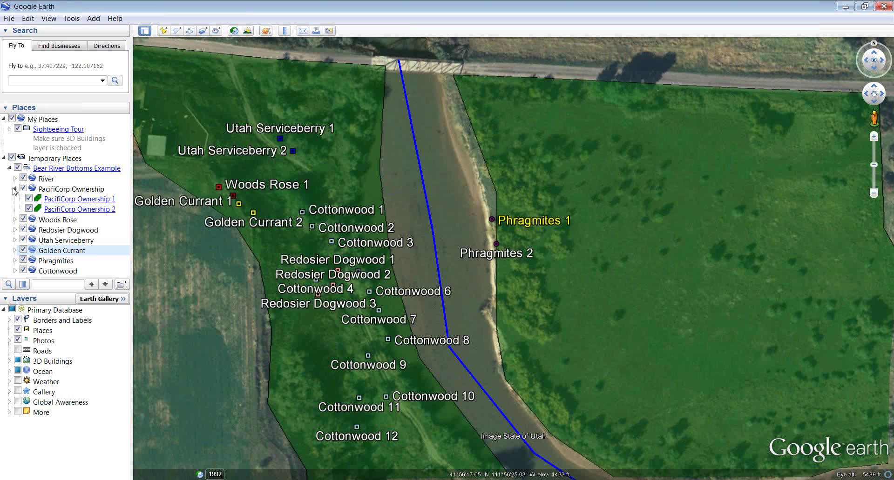
left_click(15, 188)
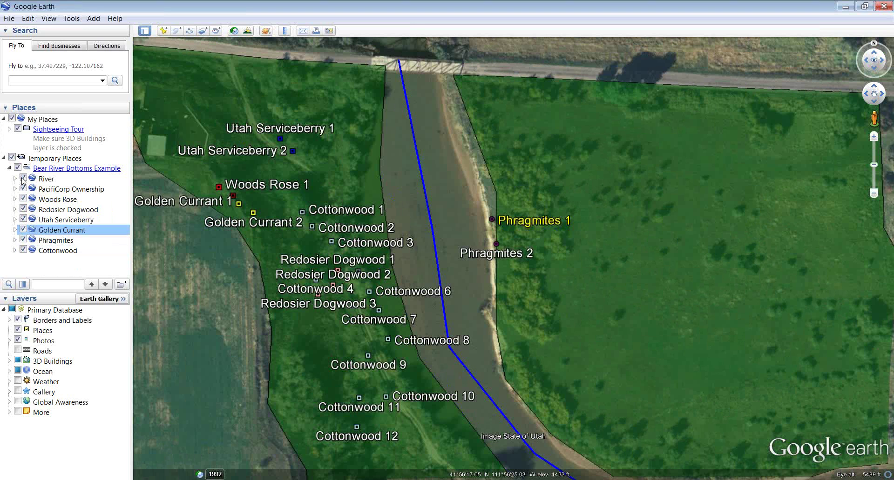
left_click(23, 200)
left_click(23, 209)
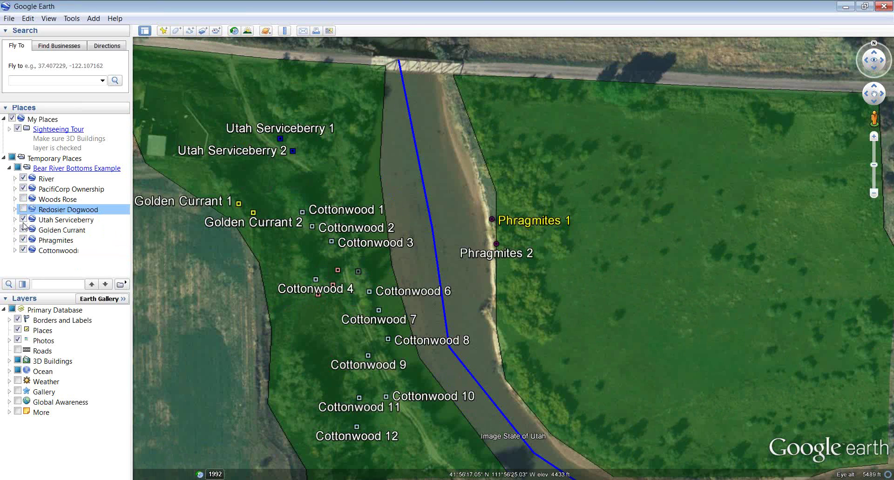
left_click(23, 230)
left_click(23, 239)
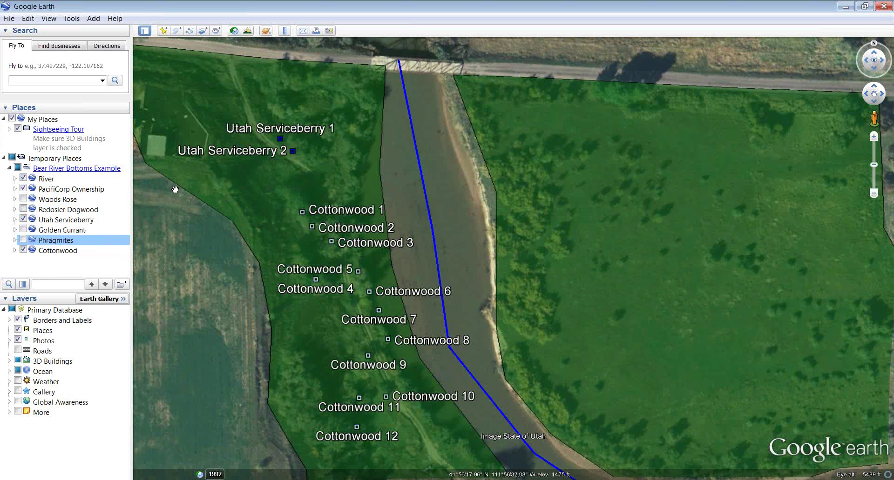
left_click(24, 219)
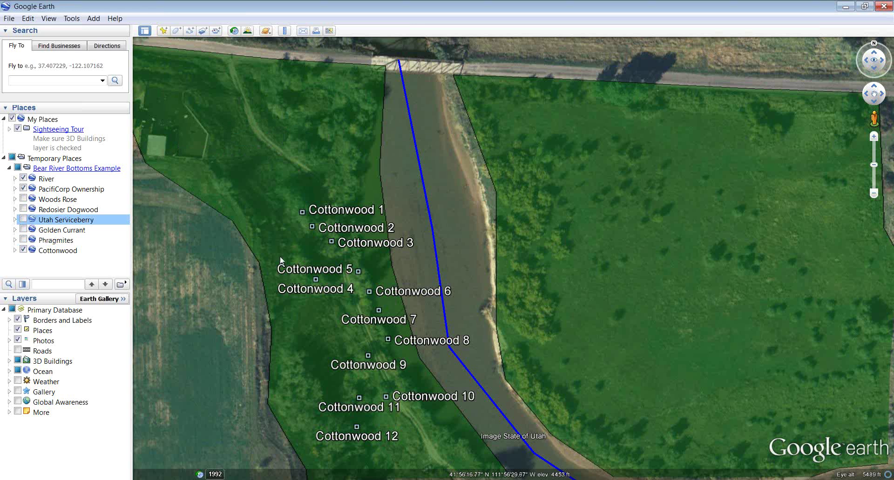
left_click_drag(262, 210, 251, 136)
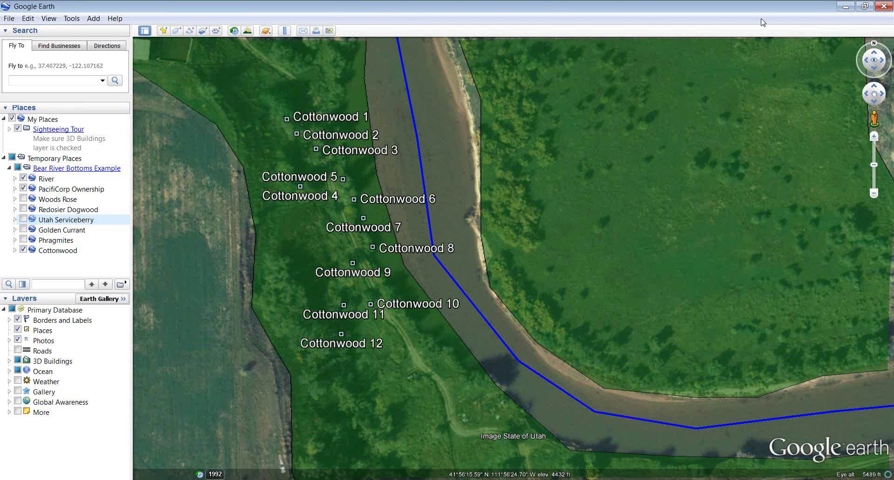
Step: Exit Google Earth, discarding the unsaved temporary places, and close the folder window holding the exported KML file
left_click(883, 6)
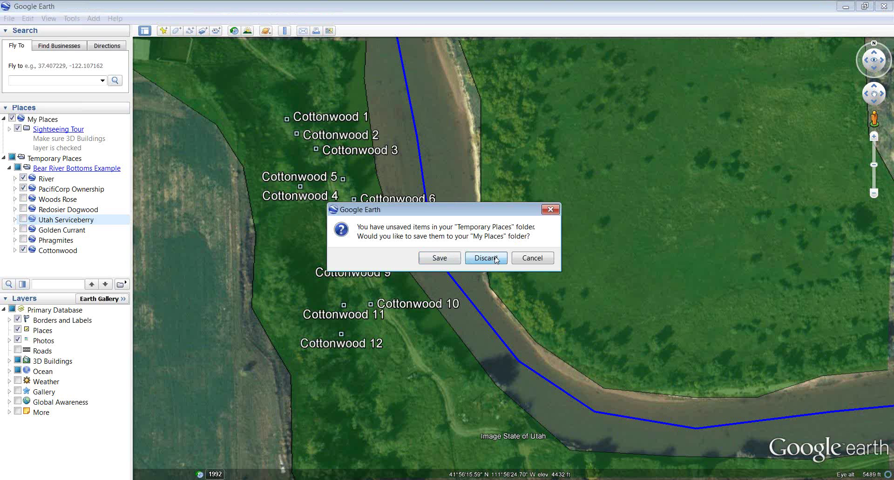
left_click(496, 259)
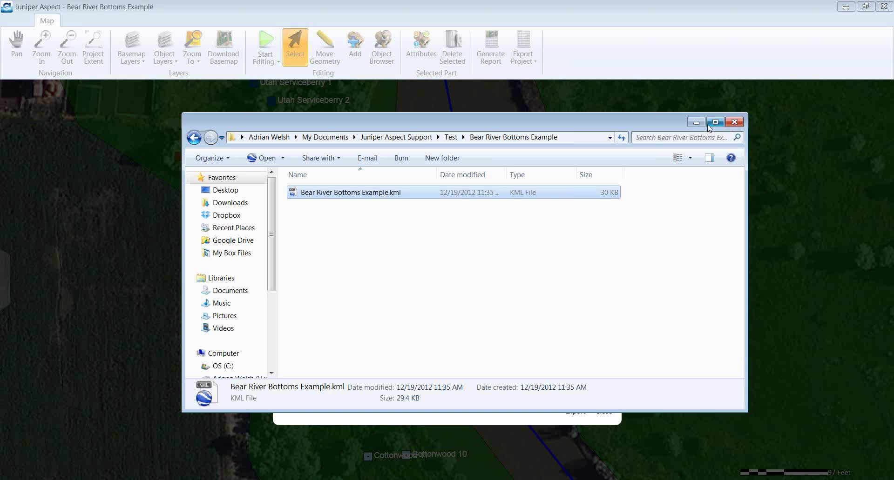
left_click(734, 122)
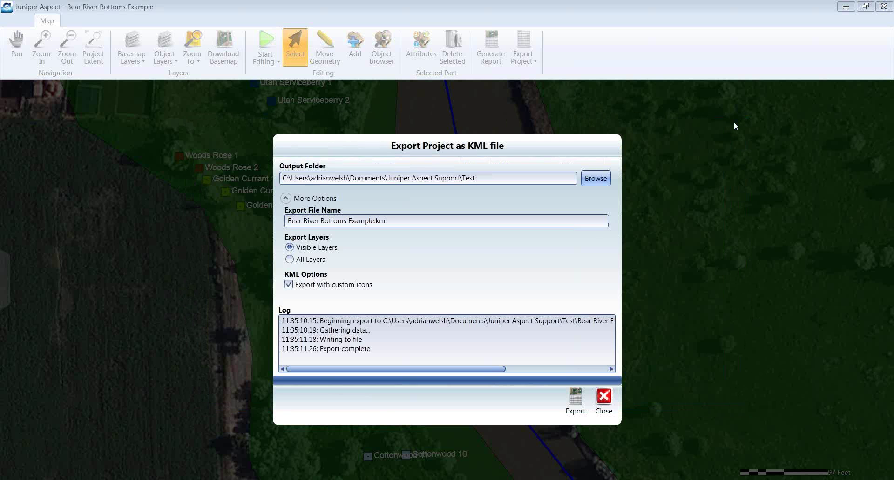
Step: Close the KML export dialog and the Bear River Bottoms Example project, and clear the browser windows from the desktop
left_click(607, 392)
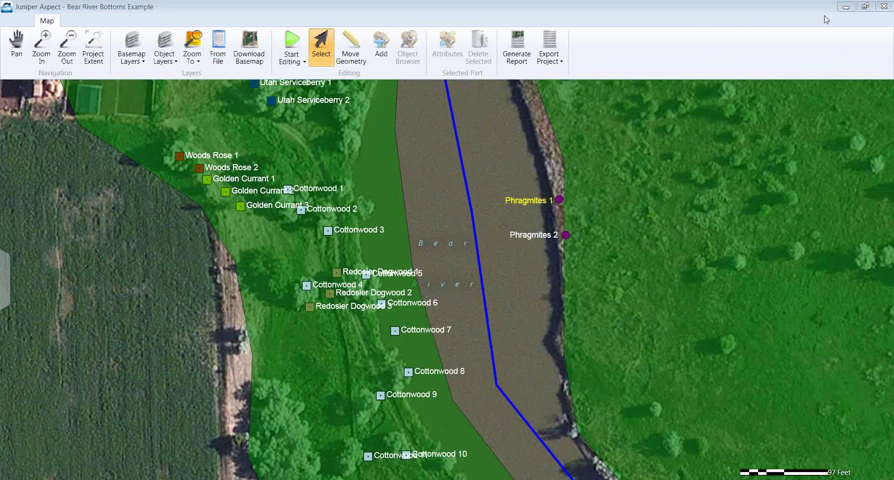
left_click(884, 7)
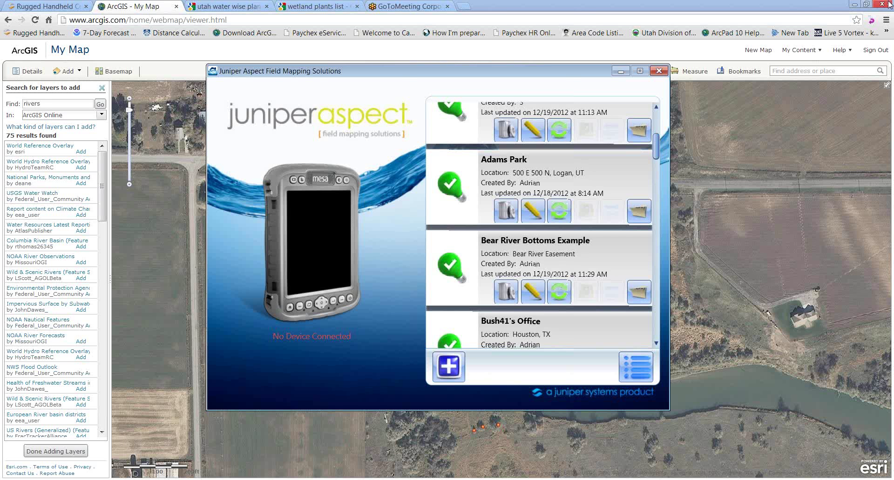
left_click(857, 4)
left_click(794, 160)
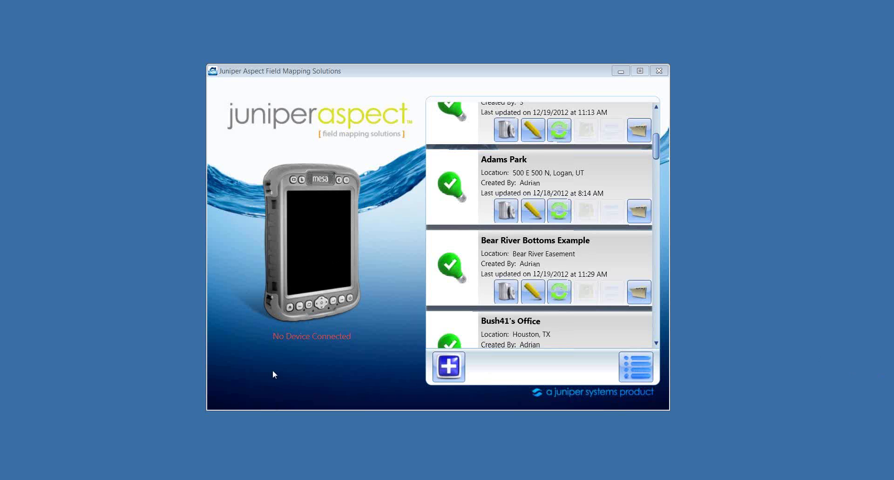
Step: Return to the Juniper Aspect main menu, open object catalog management and browse the catalogs to the Default Part Catalog
left_click(637, 366)
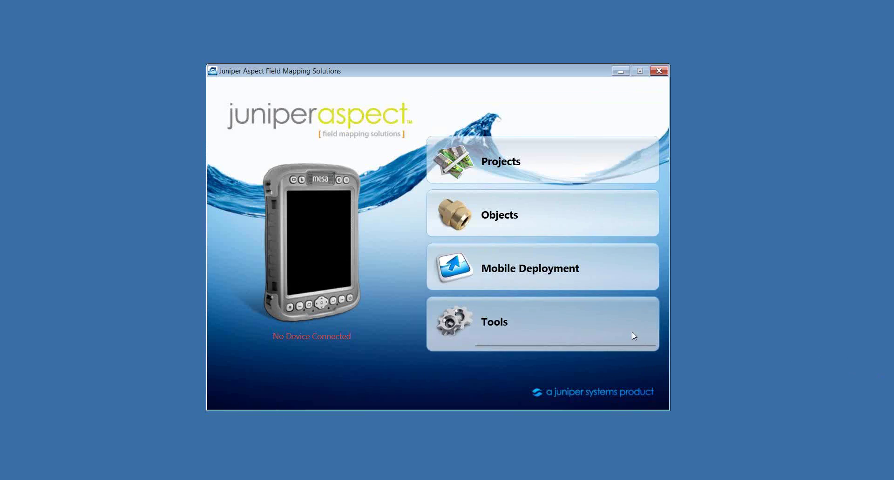
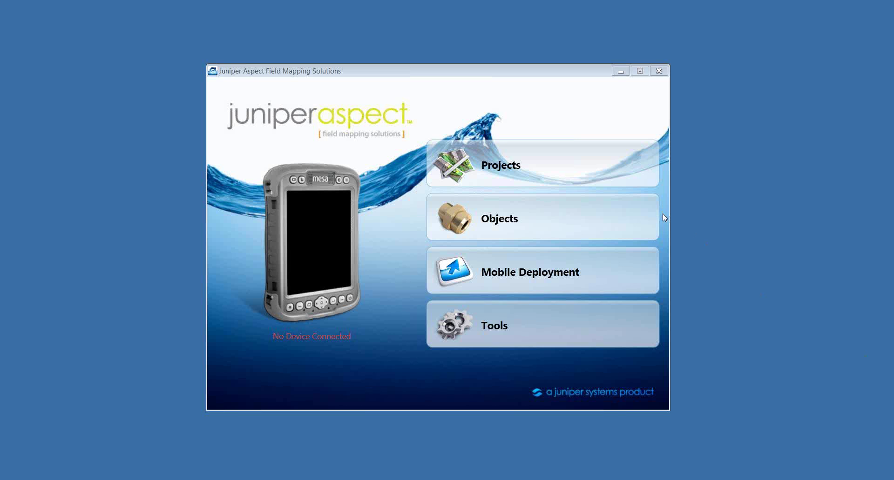
mouse_move(649, 219)
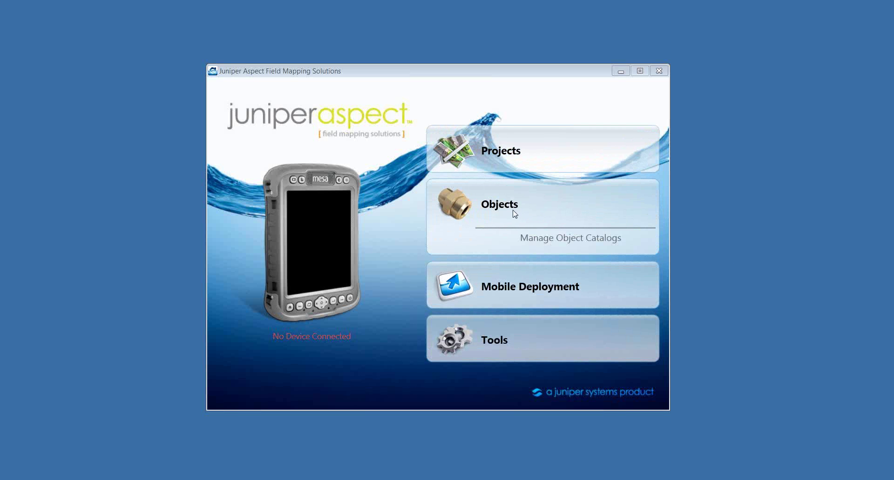
left_click(561, 243)
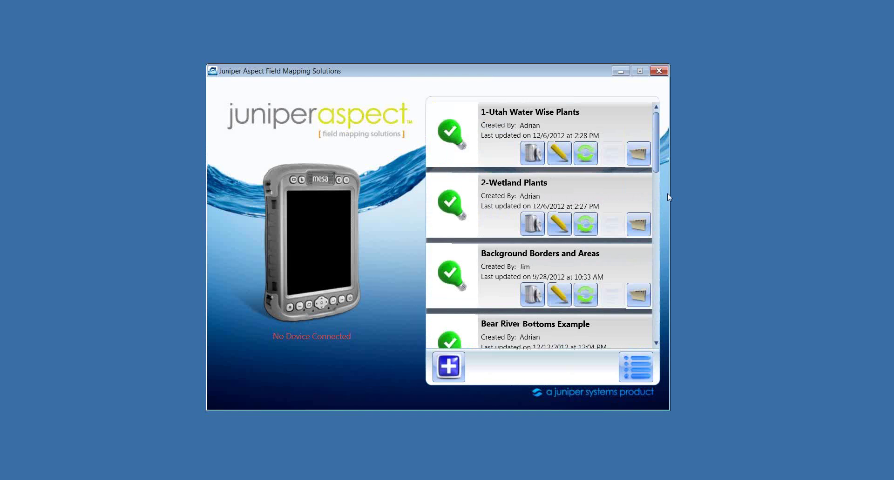
scroll(658, 195, "down", 4)
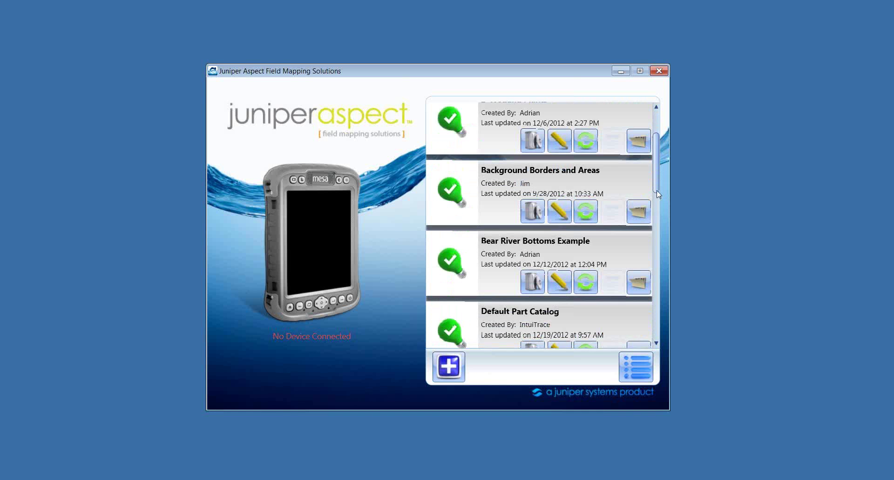
scroll(658, 194, "down", 1)
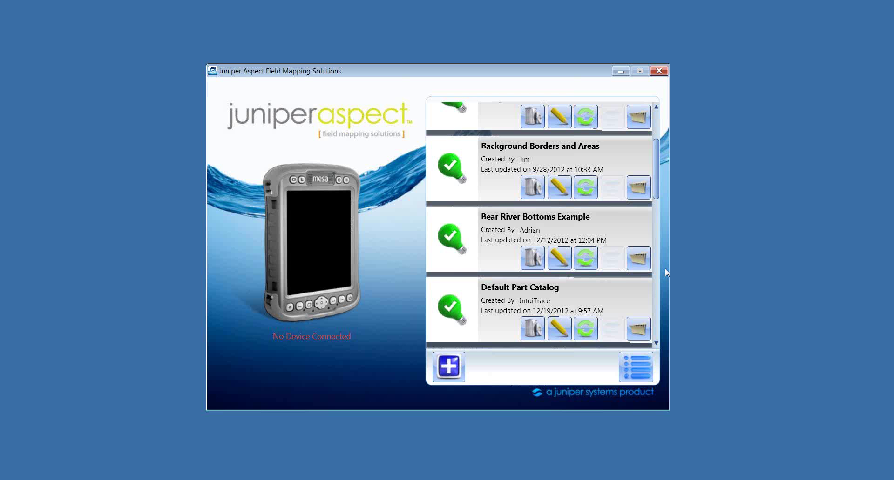
scroll(657, 194, "up", 3)
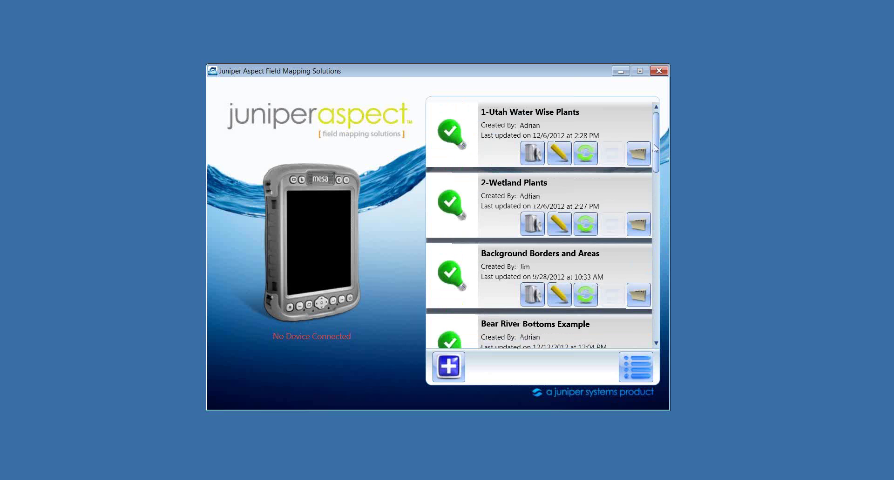
left_click_drag(657, 148, 658, 172)
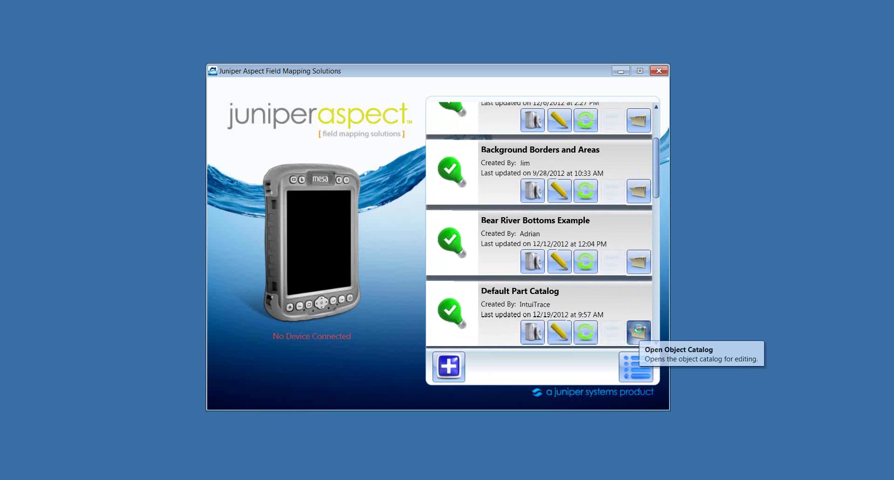
Step: Open the Default Part Catalog for editing, maximize its window and choose Backflow Device as the object type
left_click(638, 329)
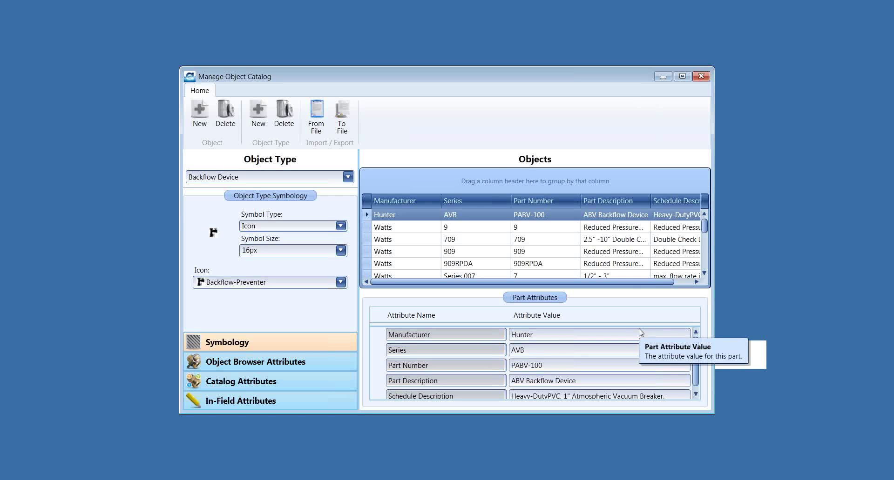
left_click(683, 77)
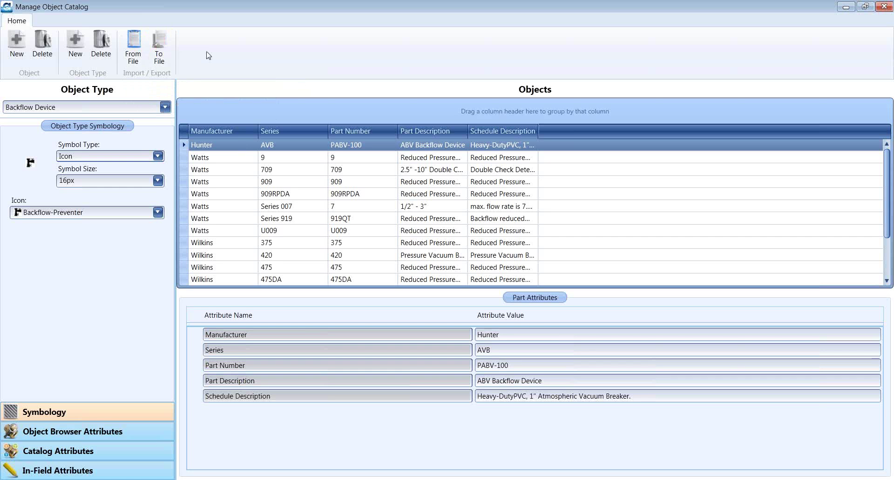
left_click(165, 108)
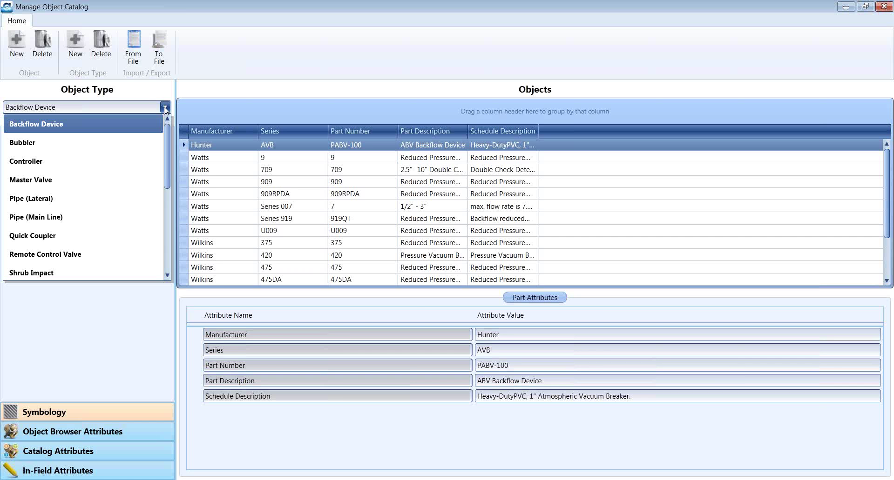
left_click(136, 123)
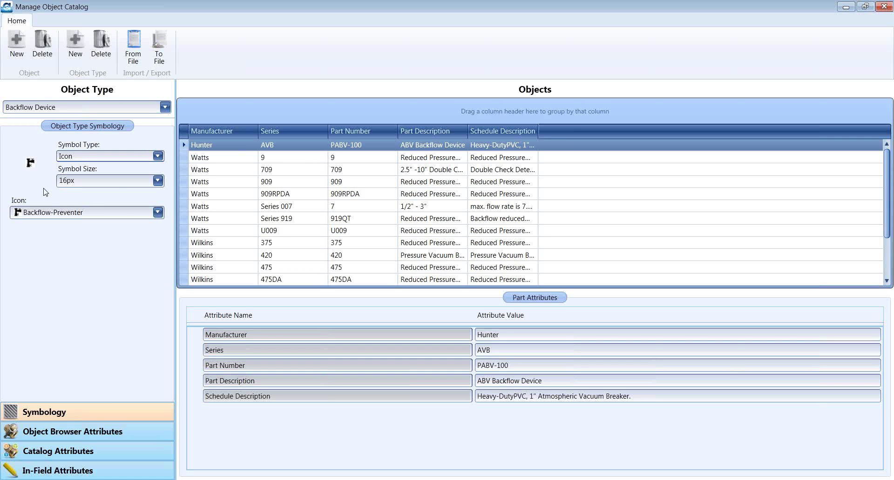
Step: Examine the available symbol types and the full list of icons for the Backflow Device object type
left_click(157, 158)
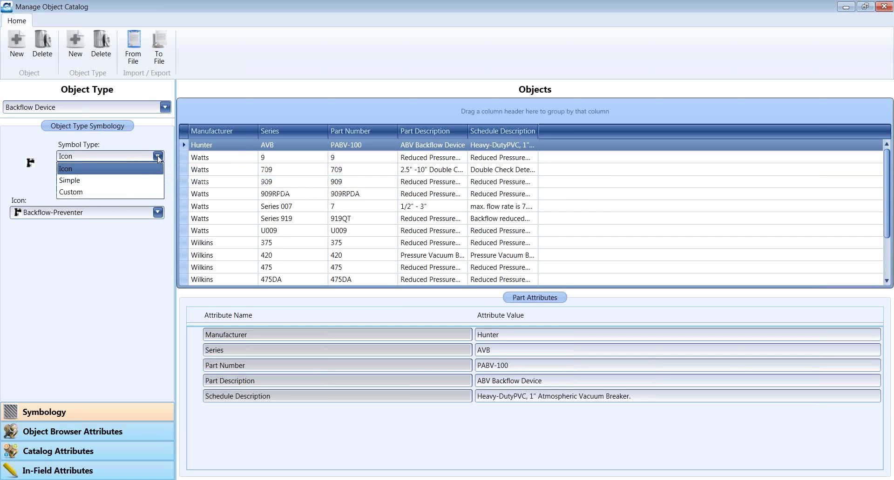
left_click(140, 173)
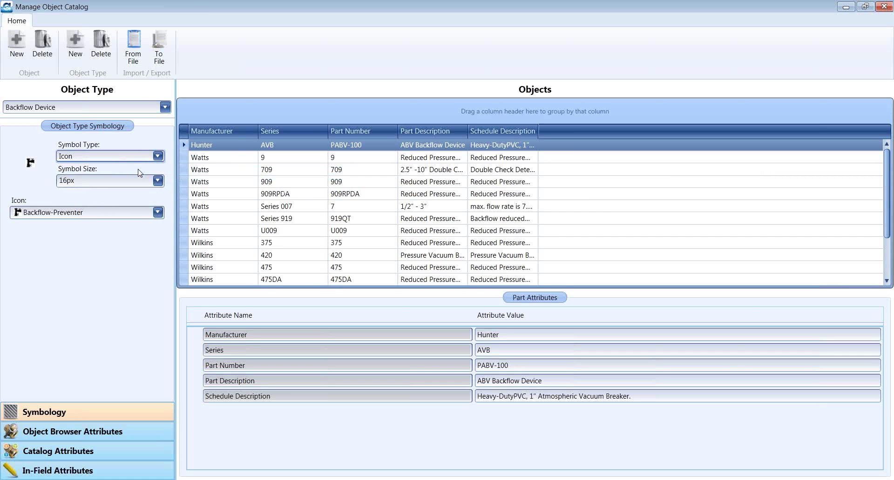
left_click(158, 213)
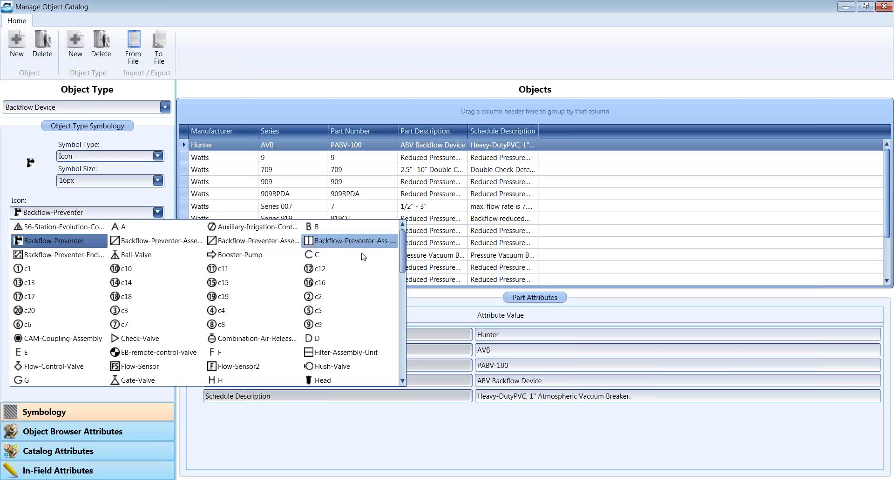
left_click_drag(403, 258, 401, 363)
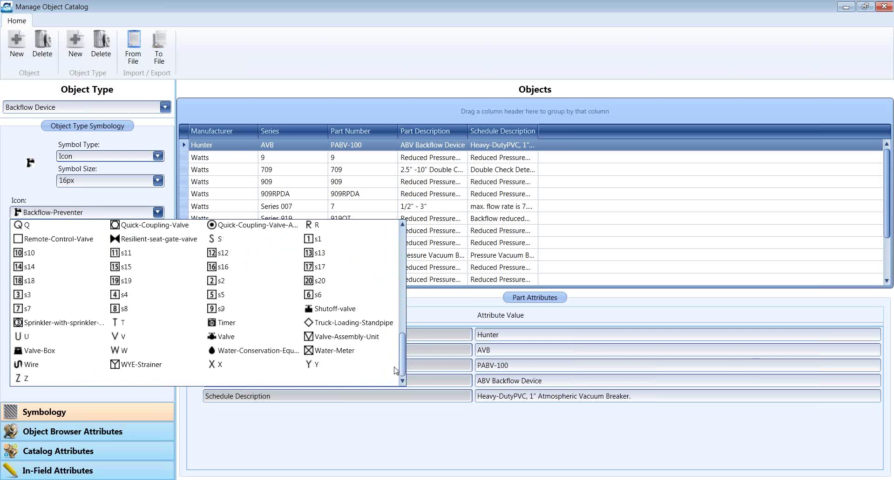
left_click(404, 326)
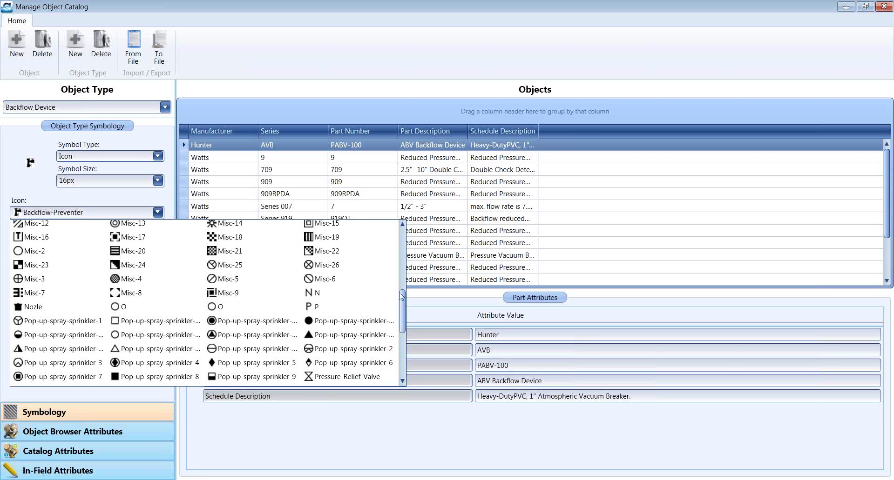
left_click(402, 278)
left_click(403, 238)
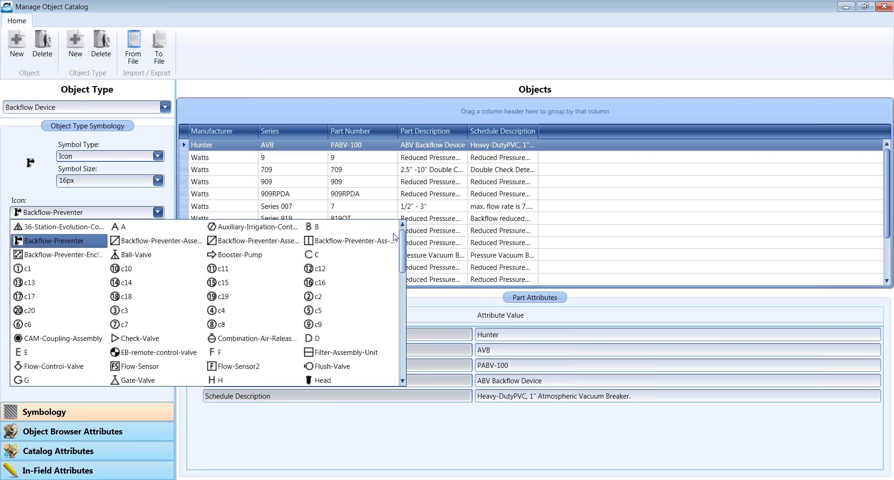
left_click(173, 158)
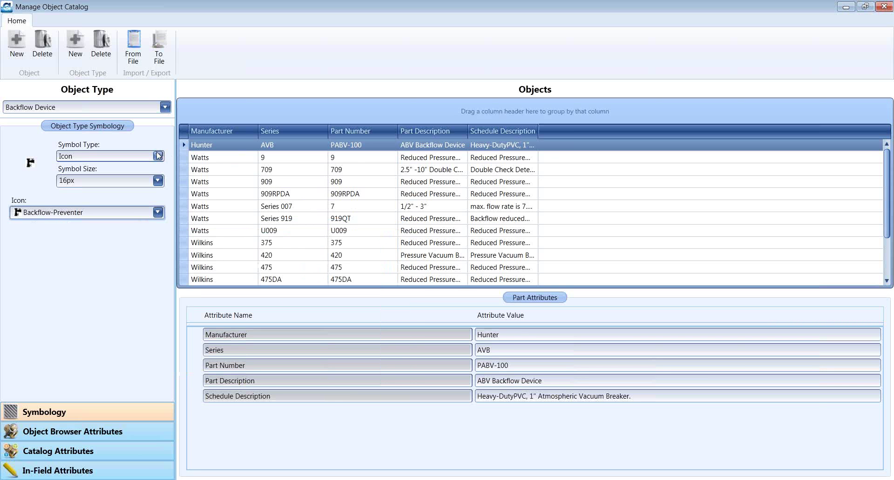
Step: Set the Backflow Device symbol type to Simple with a Square shape, and check the fill color choices without changing the color
left_click(157, 156)
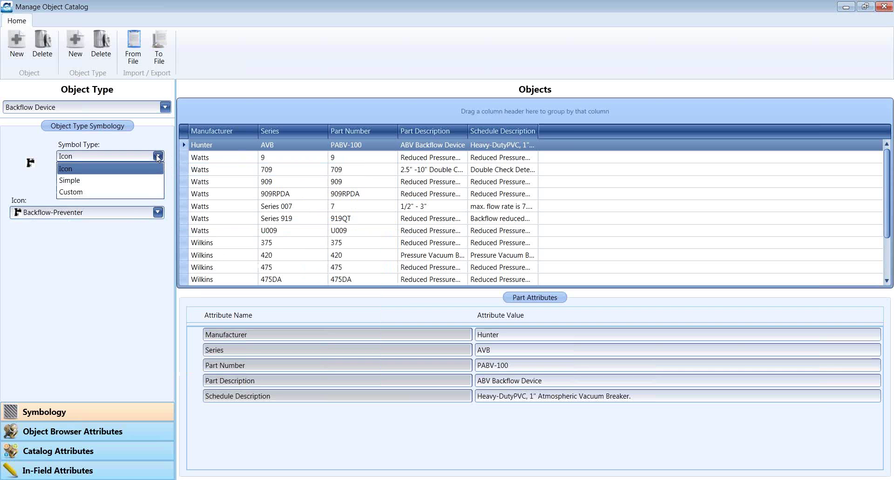
left_click(128, 180)
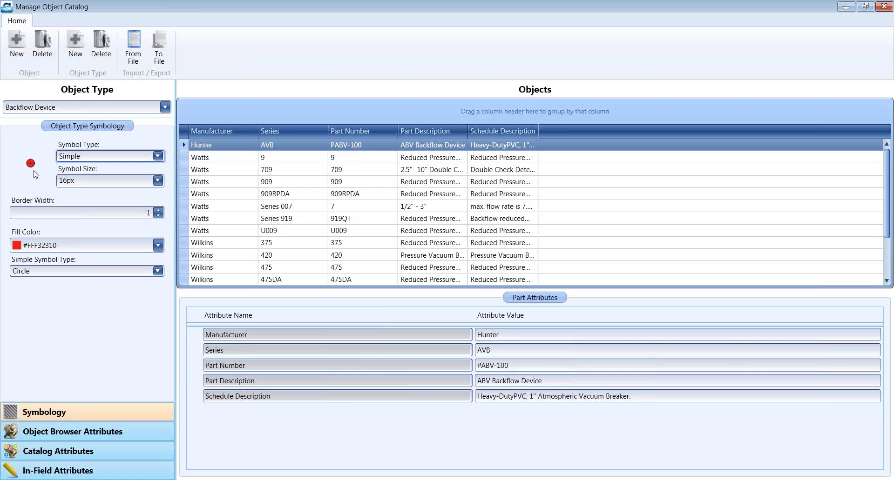
left_click(87, 271)
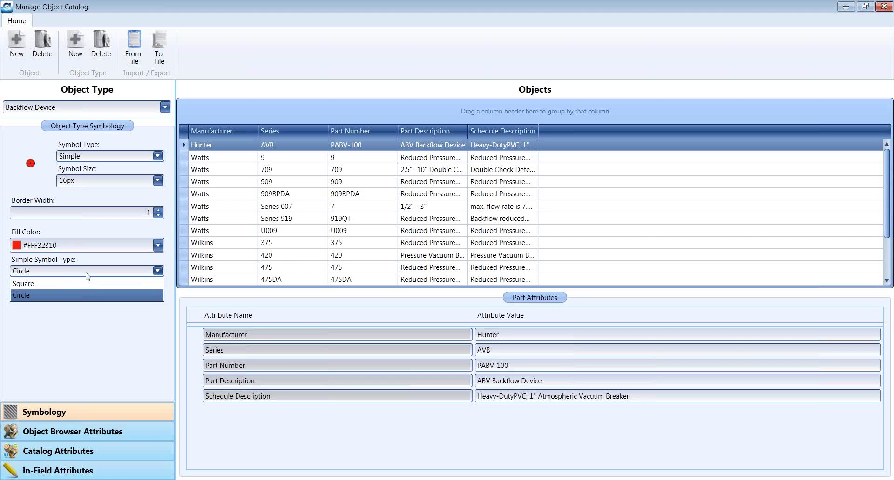
left_click(85, 281)
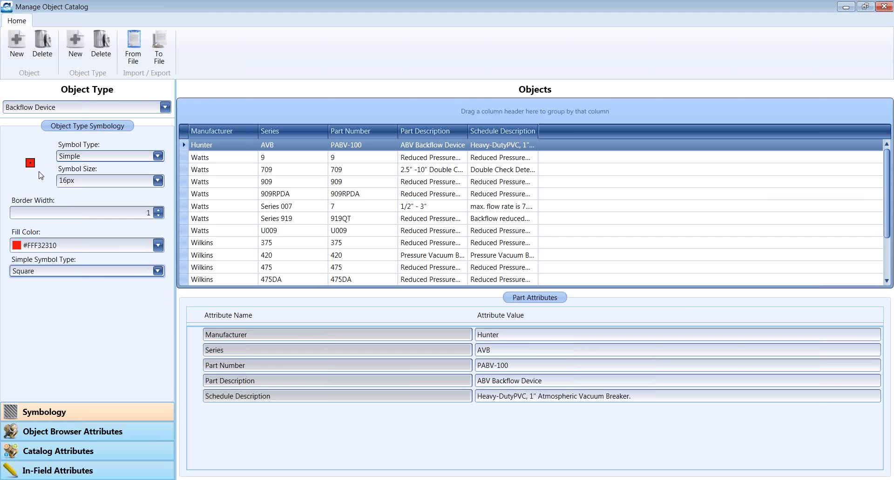
left_click(158, 245)
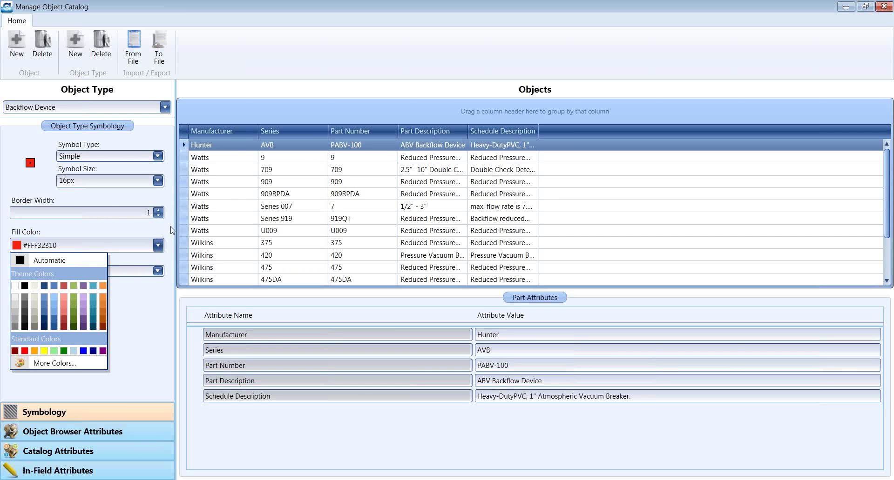
left_click(172, 230)
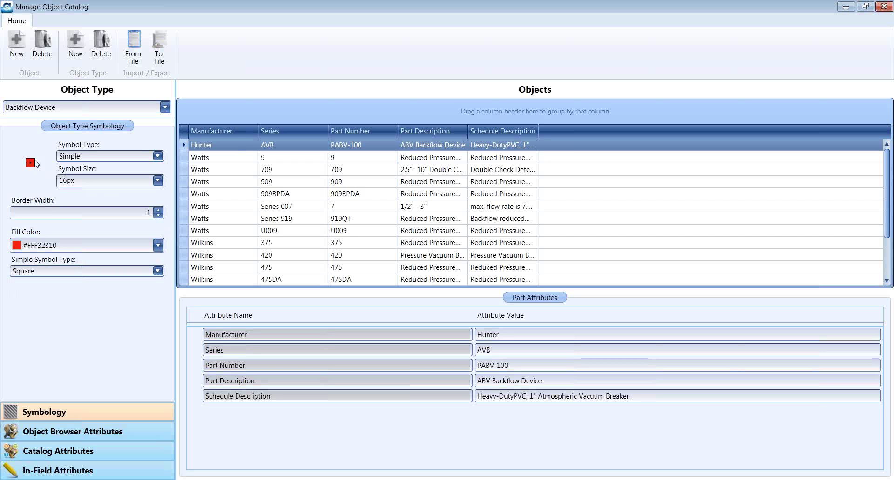
Step: Set the simple square symbol's size to 48px and its border width to 8
left_click(157, 182)
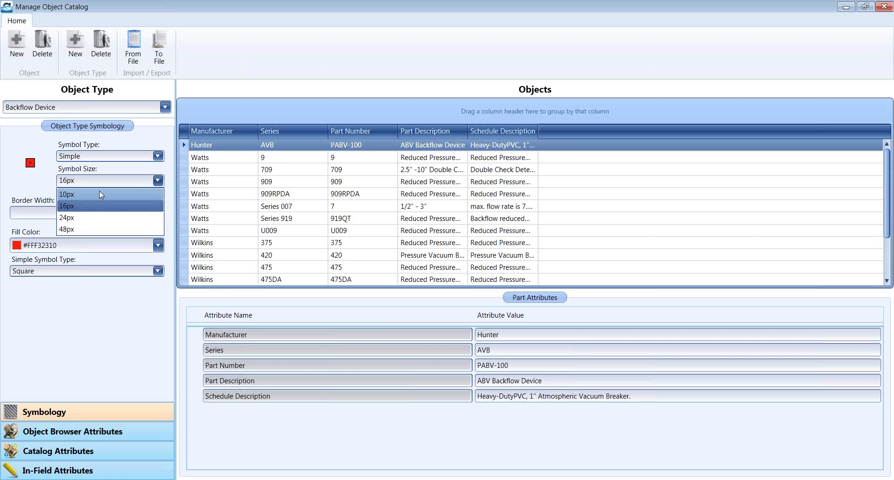
left_click(88, 230)
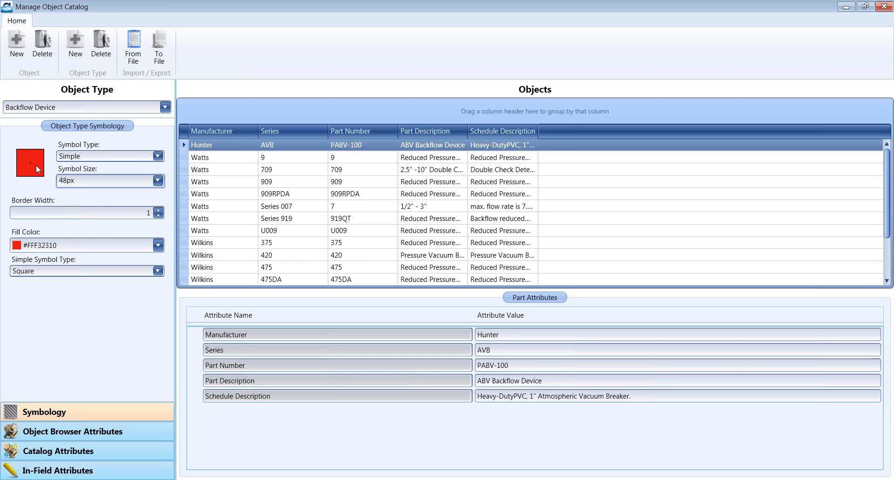
left_click(158, 211)
left_click(159, 211)
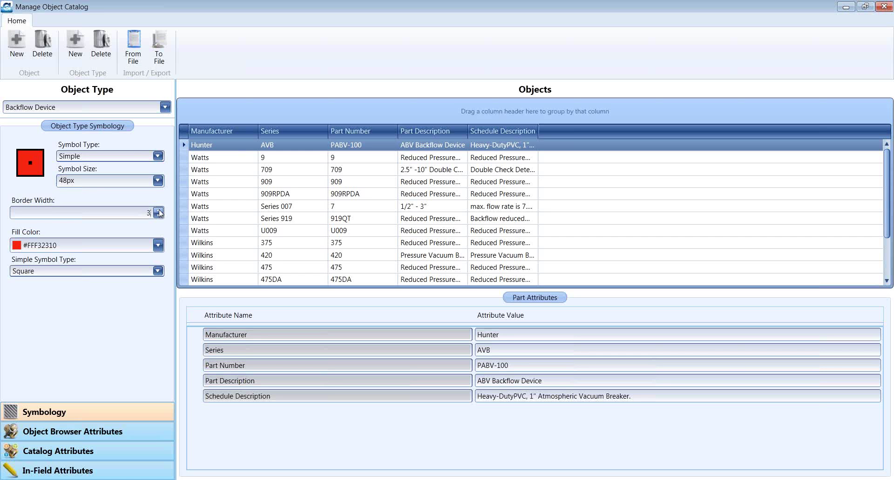
left_click(158, 211)
left_click(159, 211)
left_click(158, 211)
left_click(158, 211)
left_click(159, 211)
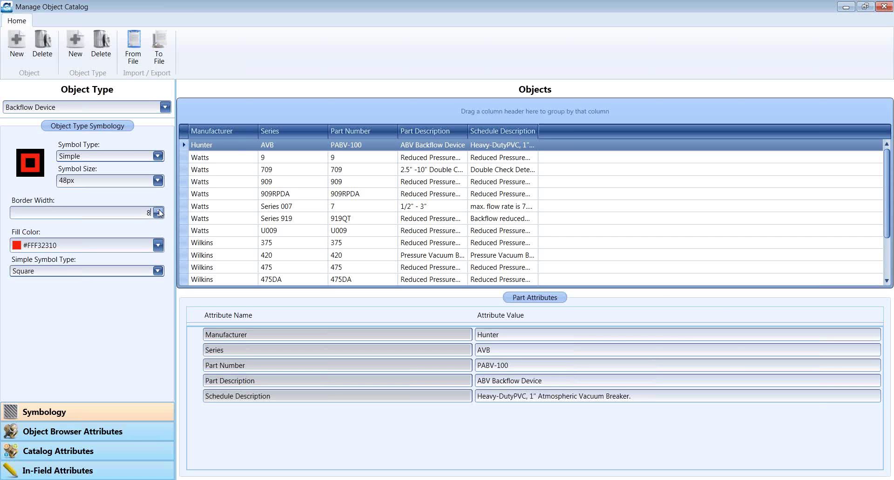
Step: Switch the symbol type to Custom, check the image file types accepted for a custom symbol, and cancel the image selection
left_click(158, 156)
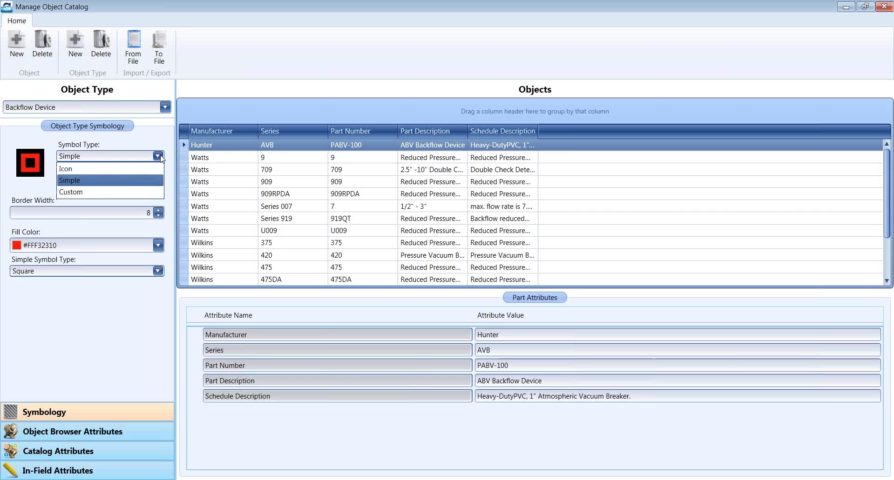
left_click(129, 191)
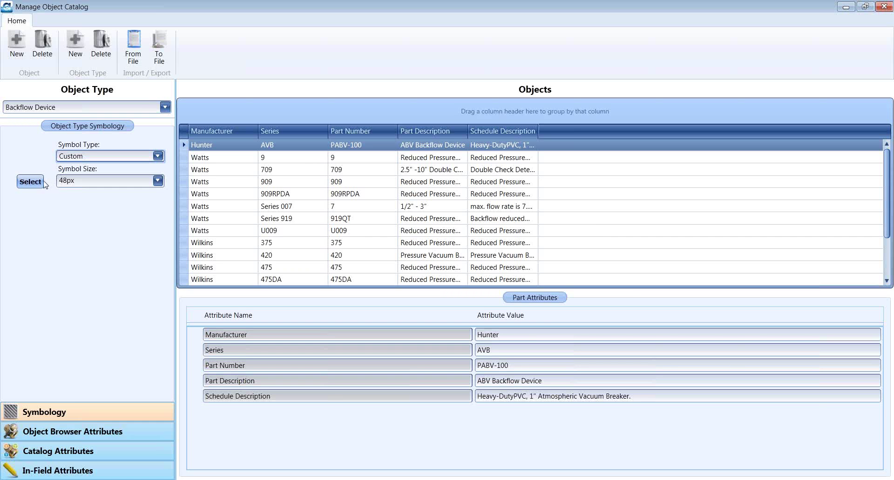
left_click(39, 182)
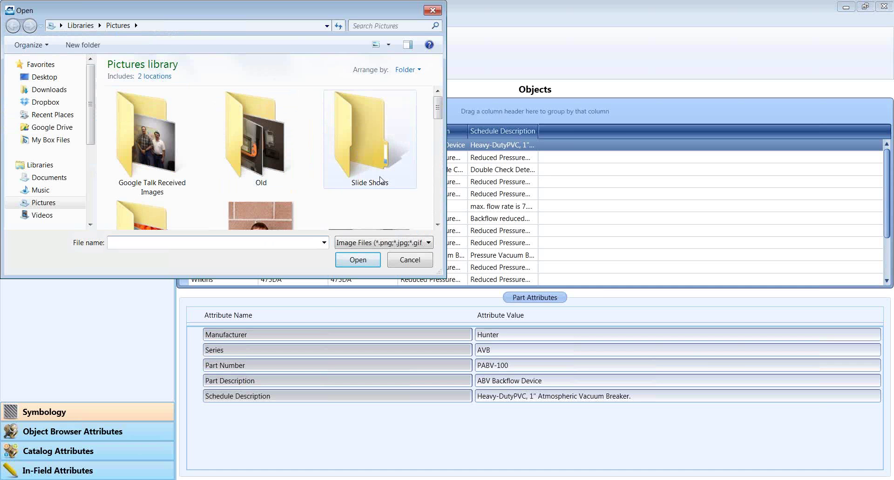
left_click(428, 243)
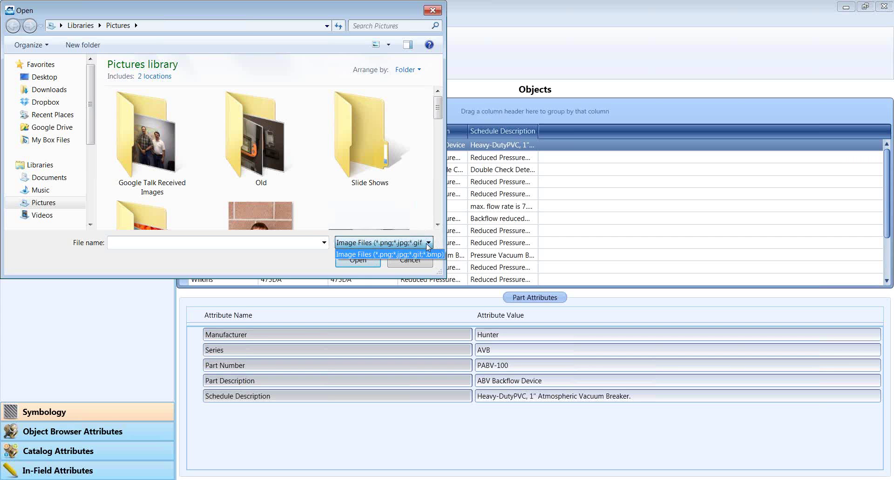
left_click(426, 244)
left_click(428, 244)
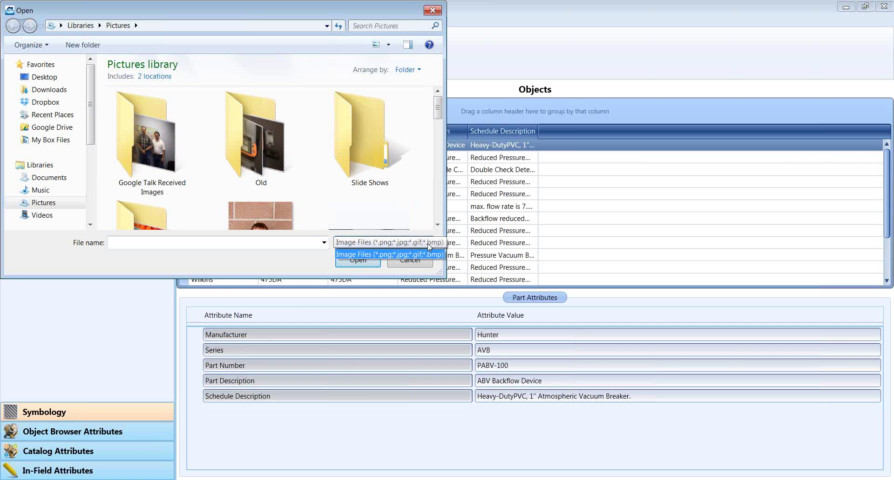
left_click(419, 259)
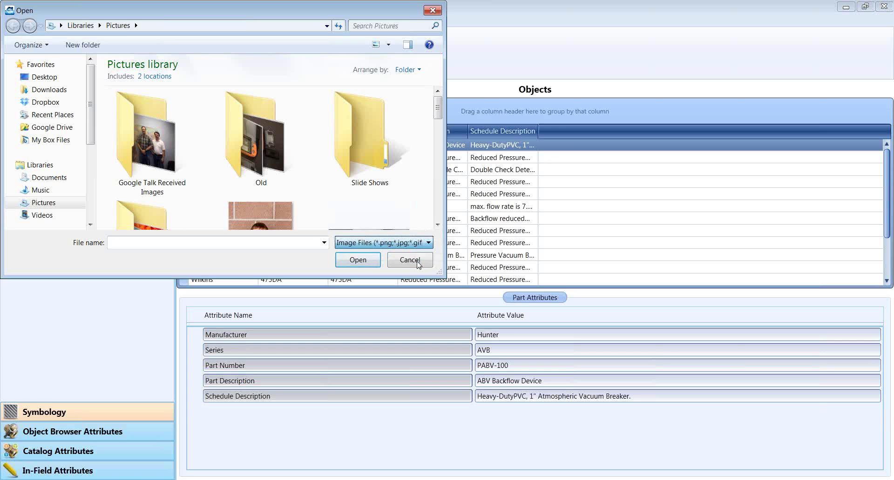
left_click(410, 260)
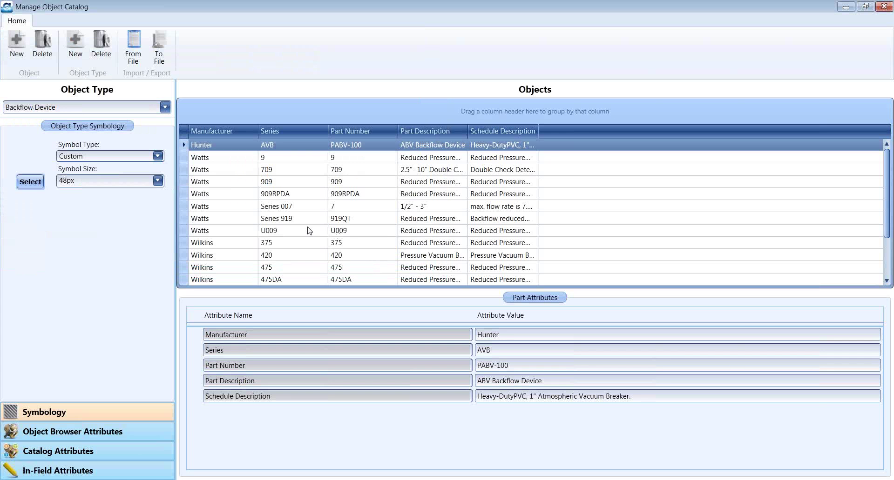
Step: Return the Backflow Device symbol type to Icon and set the symbol size to 16px
left_click(149, 160)
left_click(148, 170)
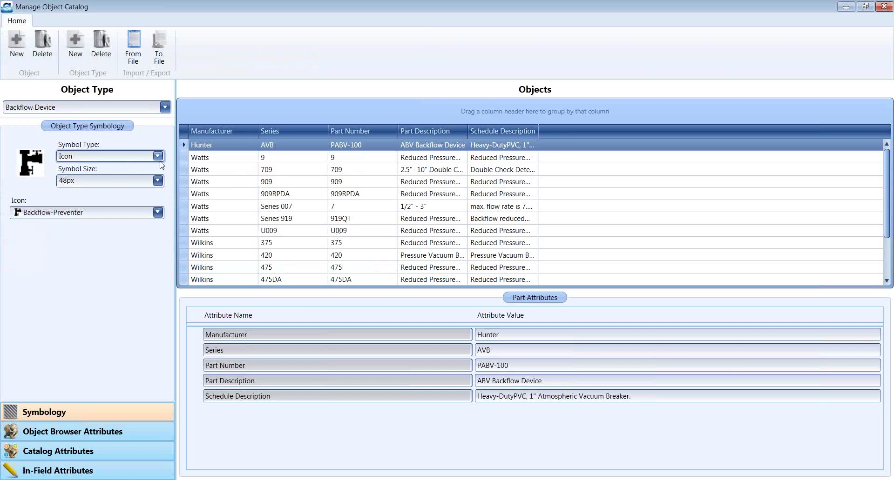
left_click(155, 181)
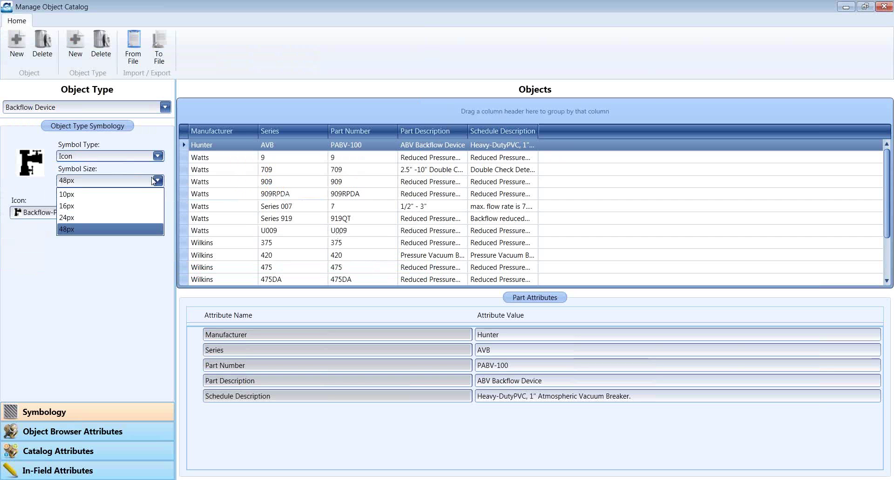
left_click(122, 205)
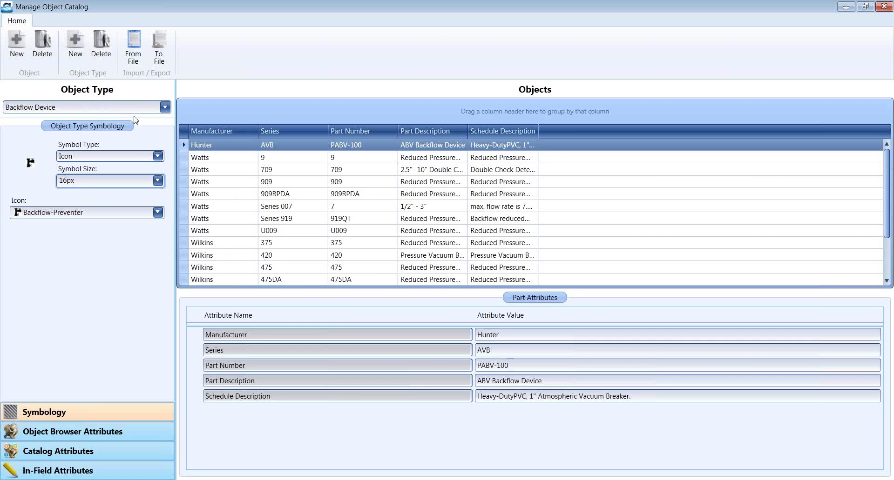
Step: Examine the part attributes of the Watts 709 and Watts 909 objects in the Backflow Device list
left_click(597, 170)
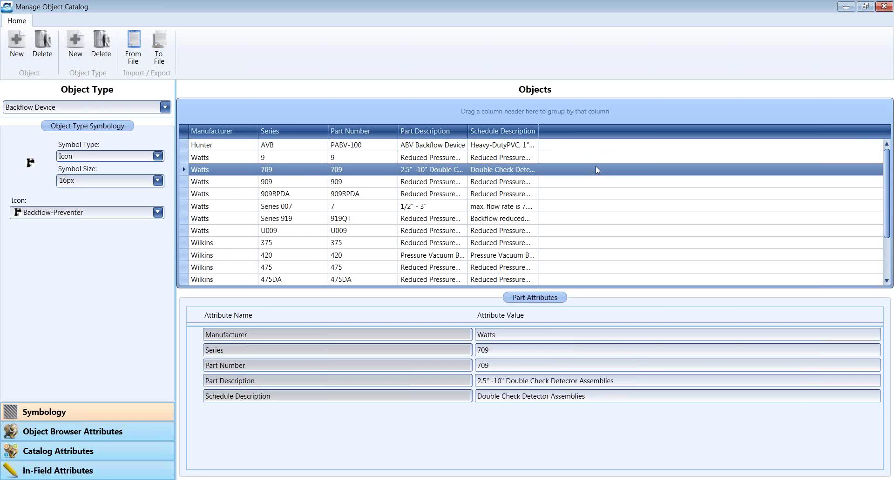
scroll(596, 166, "down", 2)
scroll(593, 180, "up", 2)
left_click(592, 180)
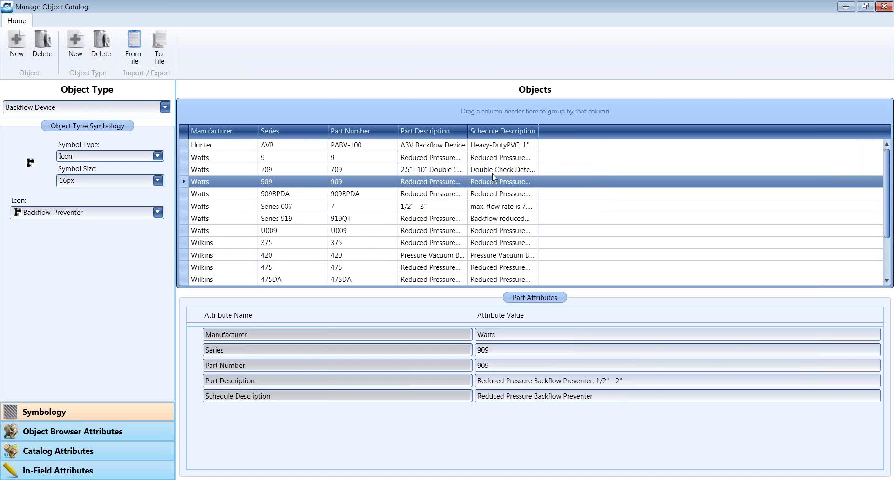
Step: Add a new Backflow Device object with Hunter as its manufacturer
left_click(14, 50)
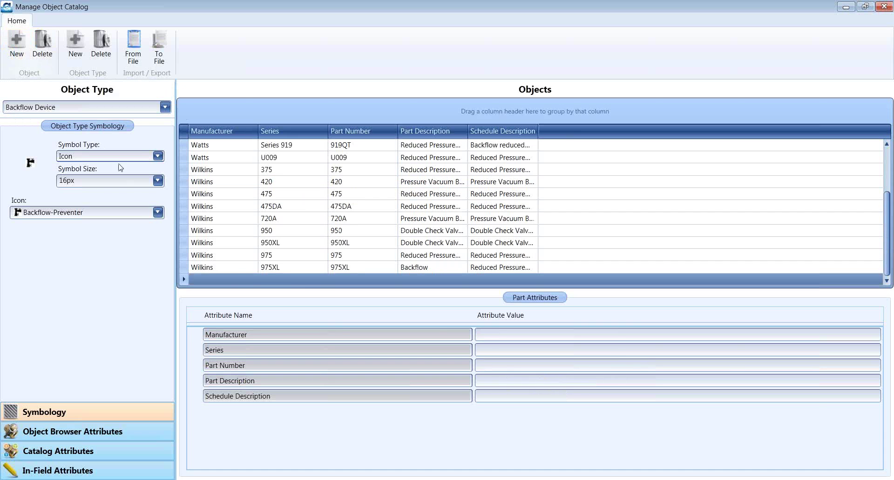
left_click(484, 335)
type("Hunter")
left_click(367, 268)
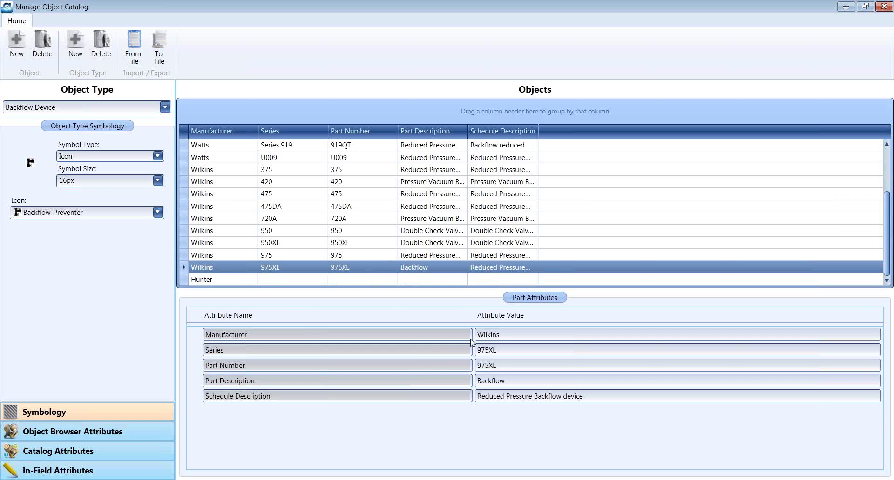
Step: Select the new Hunter object in the Backflow Device list and view its part attributes
left_click(508, 364)
type("L")
left_click(166, 107)
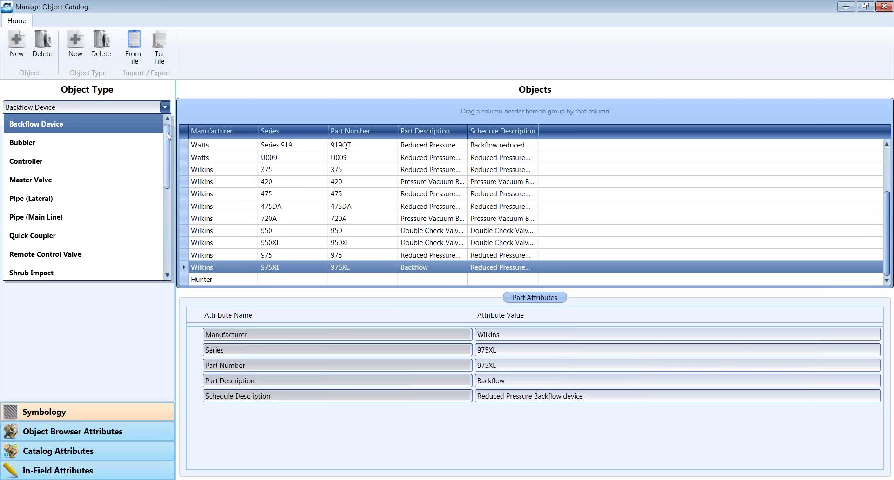
left_click(165, 108)
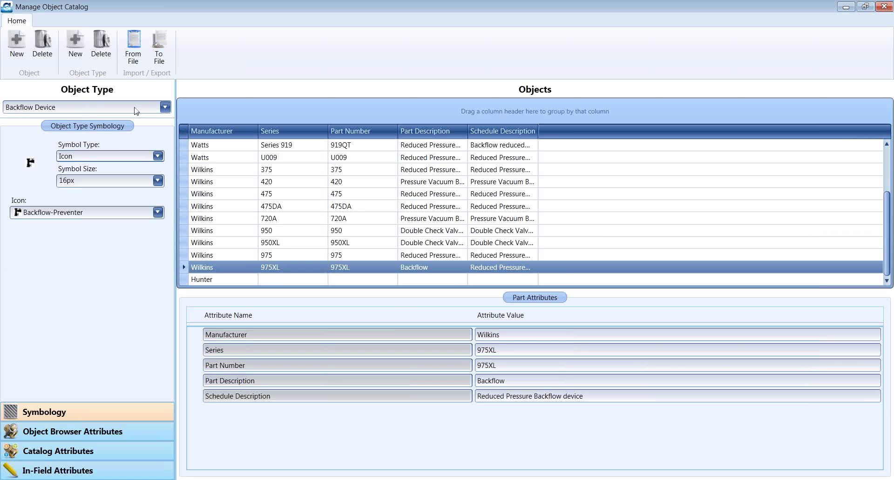
left_click(248, 281)
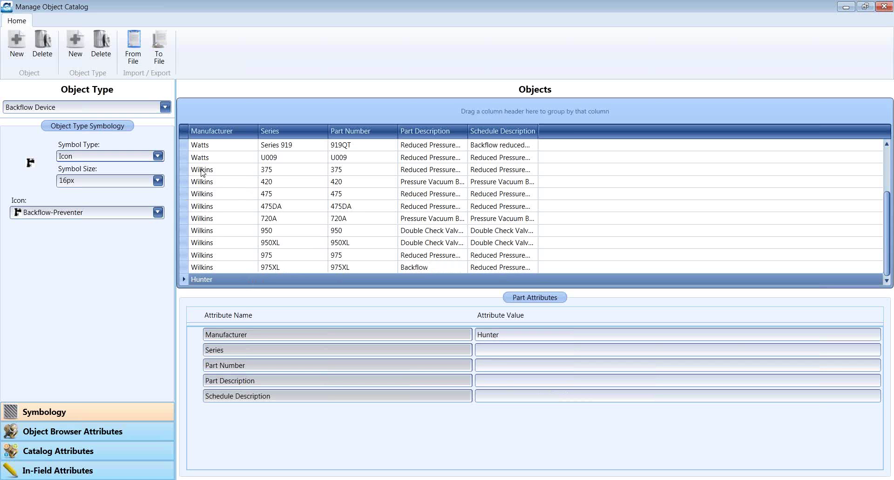
Step: Switch the object type to Controller and look through its list of objects
left_click(163, 110)
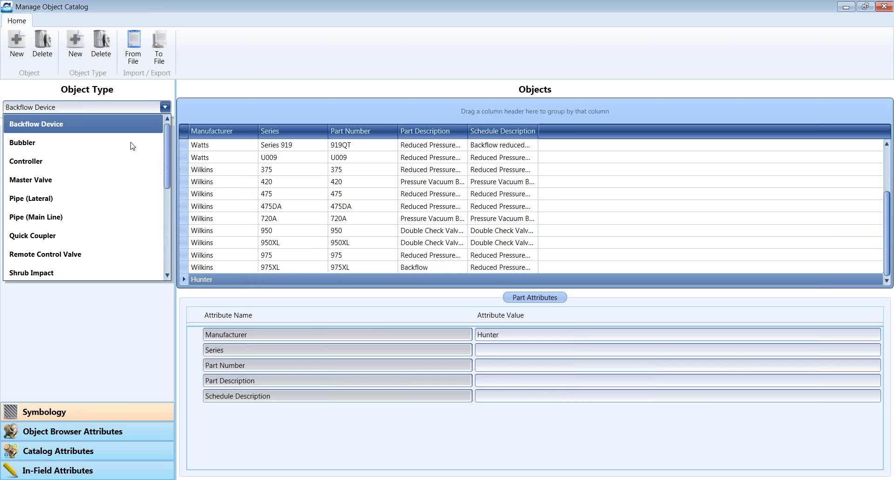
left_click(108, 166)
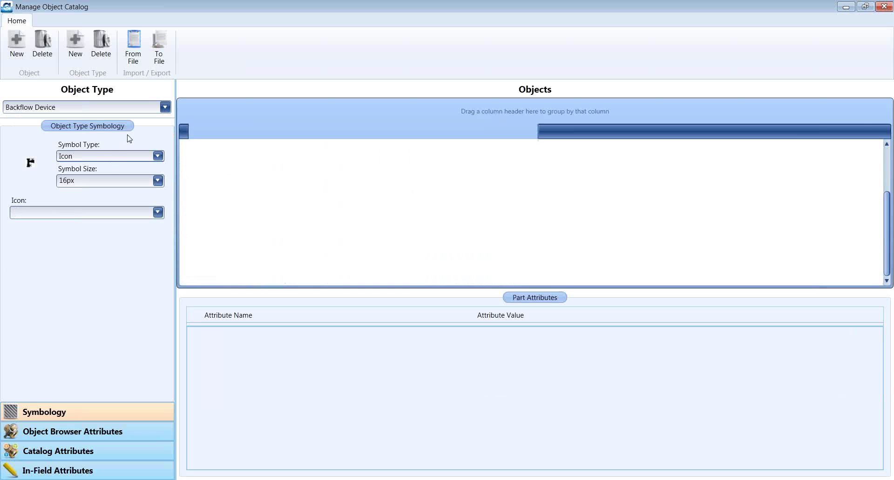
scroll(554, 203, "down", 5)
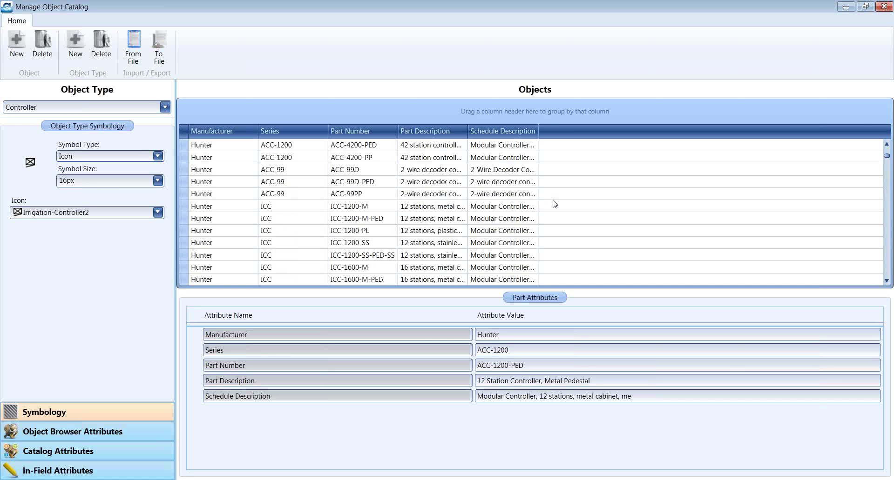
scroll(554, 203, "down", 3)
scroll(554, 203, "up", 6)
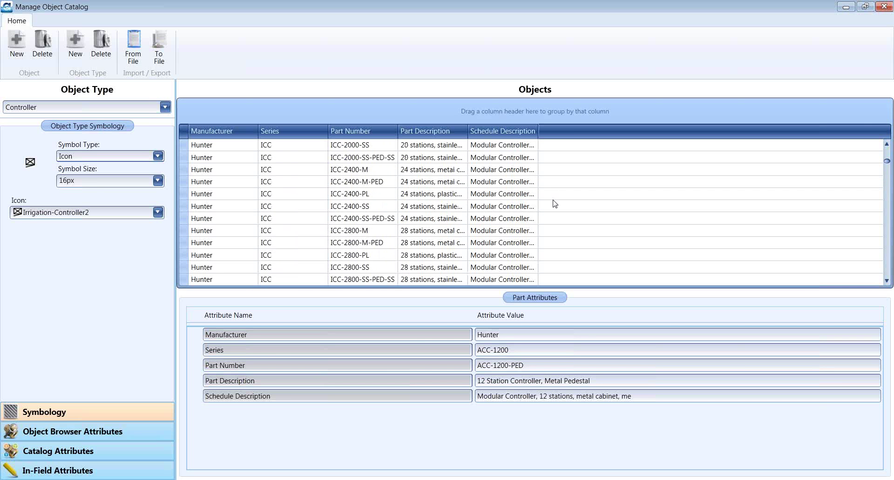
scroll(554, 204, "up", 5)
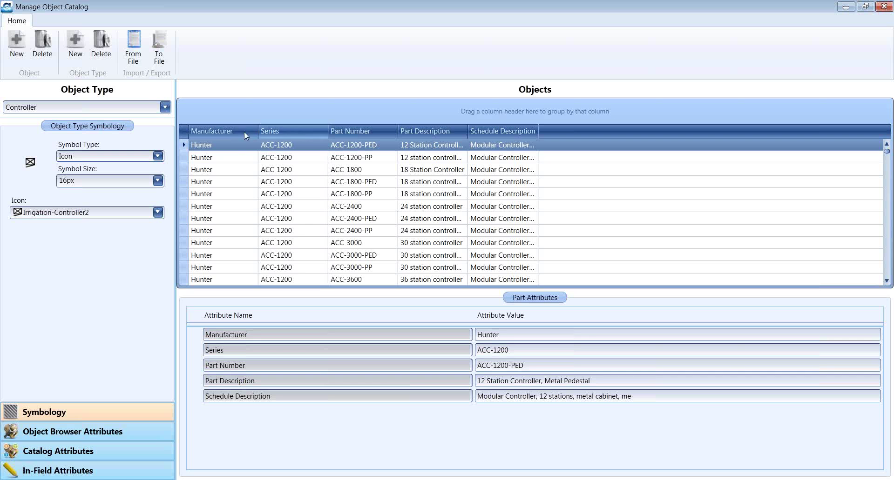
Step: Group the Controller objects by Manufacturer and Series, and expand Rainbird's ESP series
left_click_drag(236, 131, 236, 110)
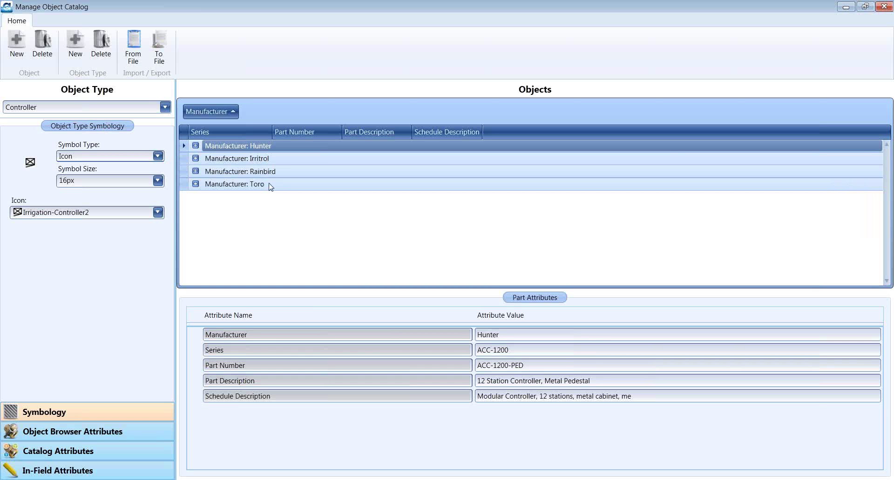
left_click(196, 171)
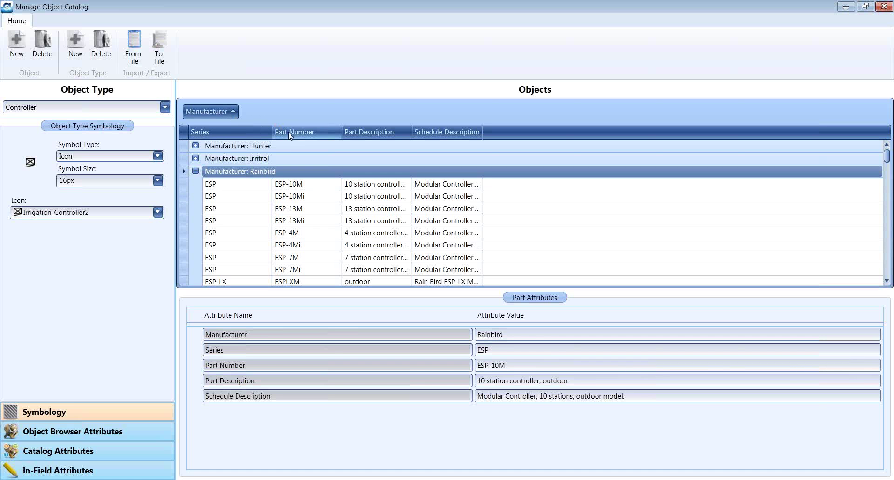
left_click_drag(234, 134, 298, 115)
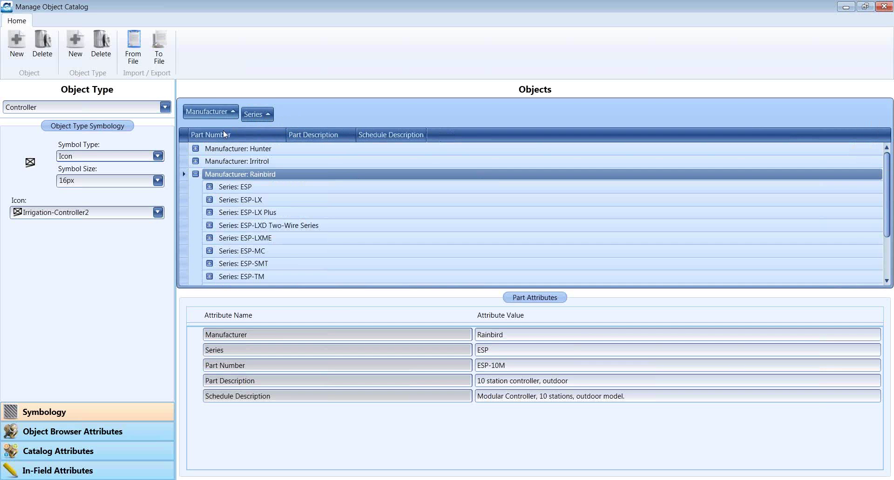
left_click(196, 174)
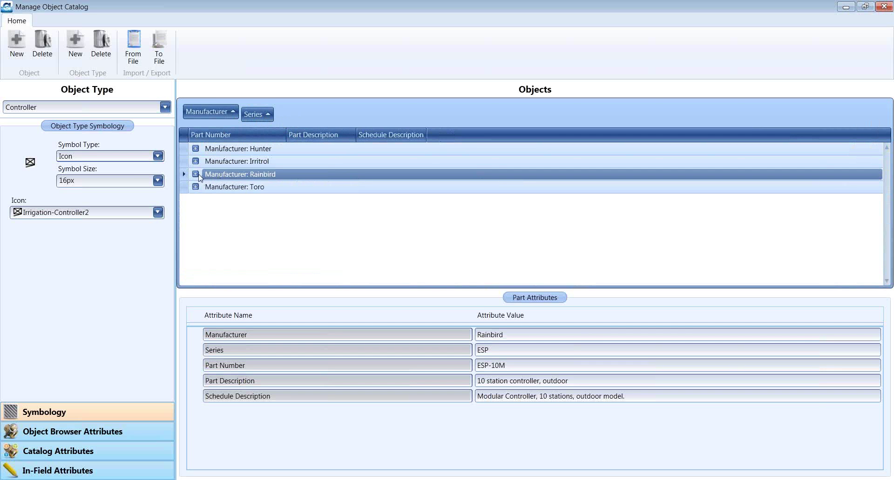
left_click(197, 176)
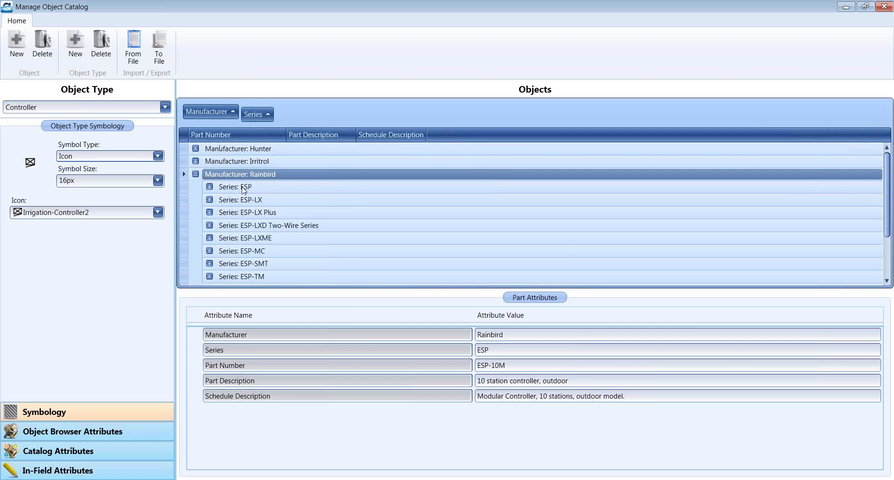
left_click(210, 187)
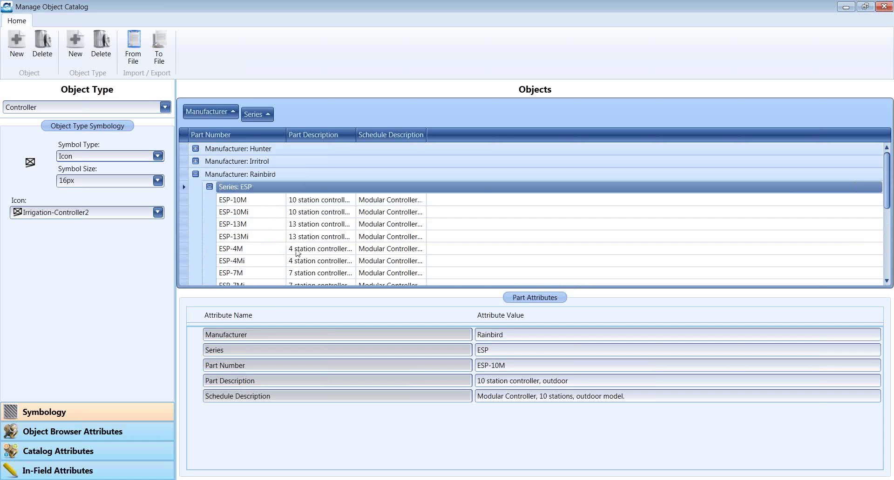
Step: Collapse the ESP series and Rainbird groups and return the Controller objects to an ungrouped list
left_click(209, 187)
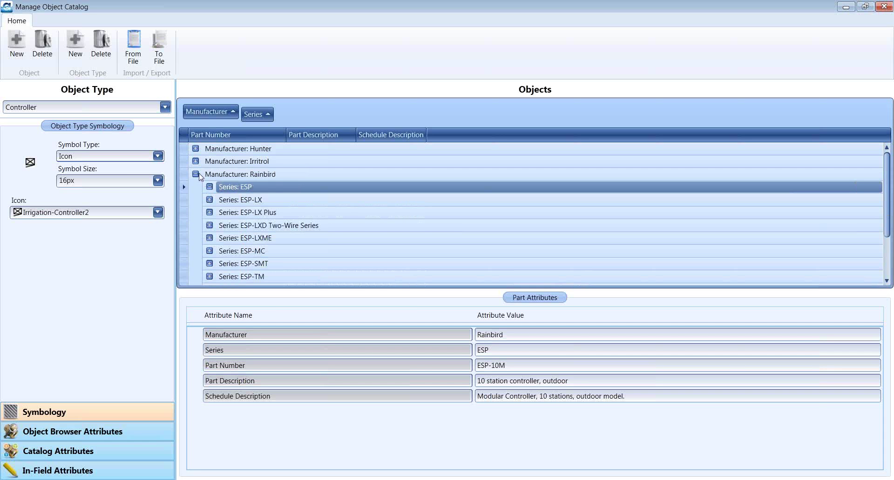
left_click(196, 174)
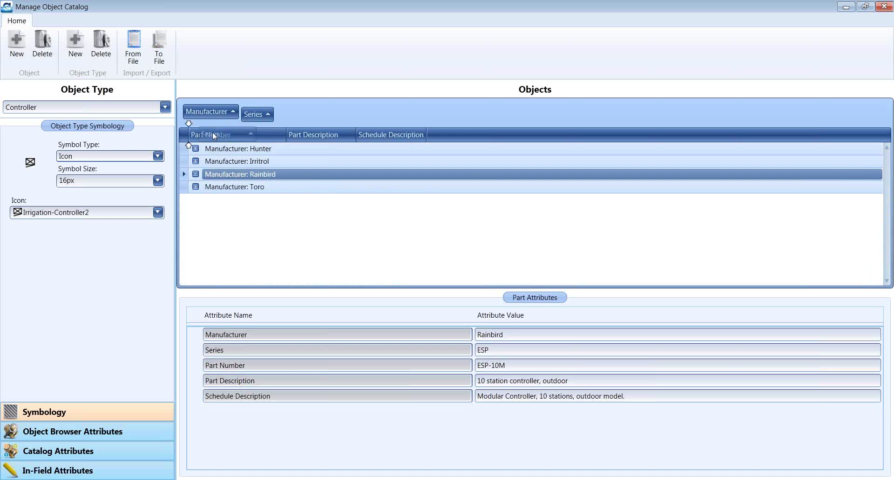
mouse_move(213, 135)
left_mouse_down()
mouse_move(194, 133)
mouse_move(210, 113)
mouse_move(195, 132)
left_mouse_up()
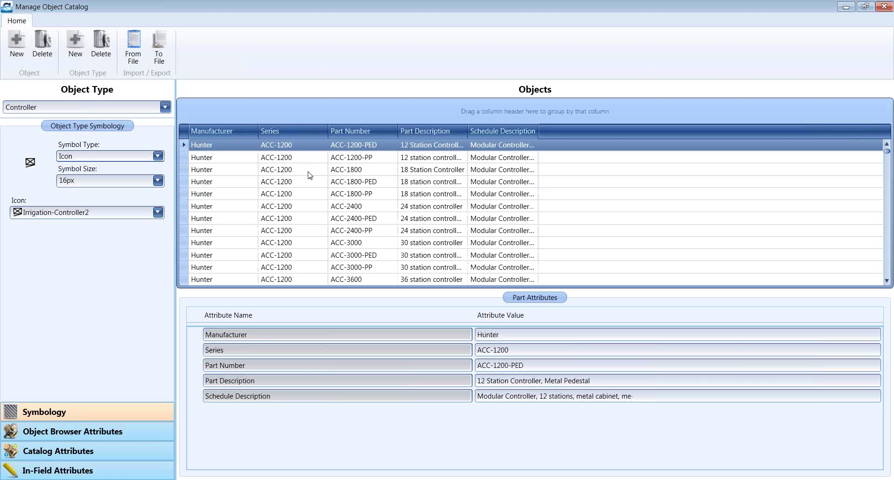
Step: Select the Hunter ACC-1800-PED controller and look through the Hunter objects further down the list
left_click(571, 186)
scroll(572, 190, "down", 15)
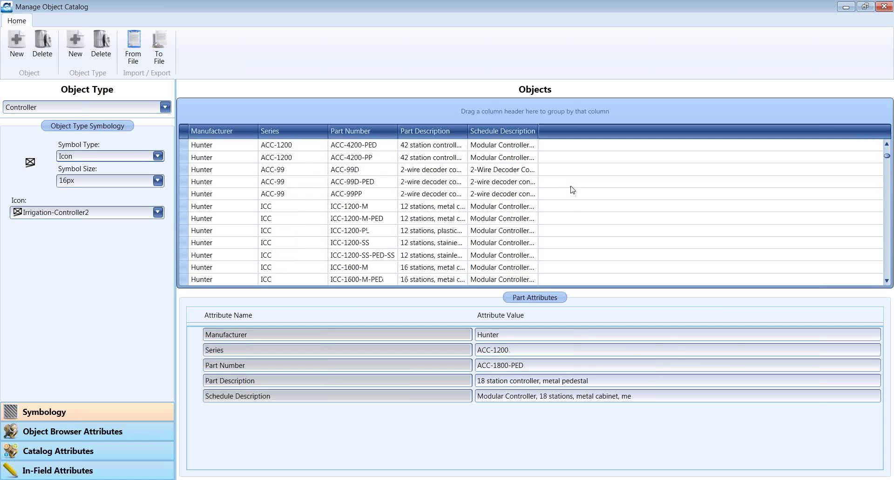
scroll(572, 190, "down", 6)
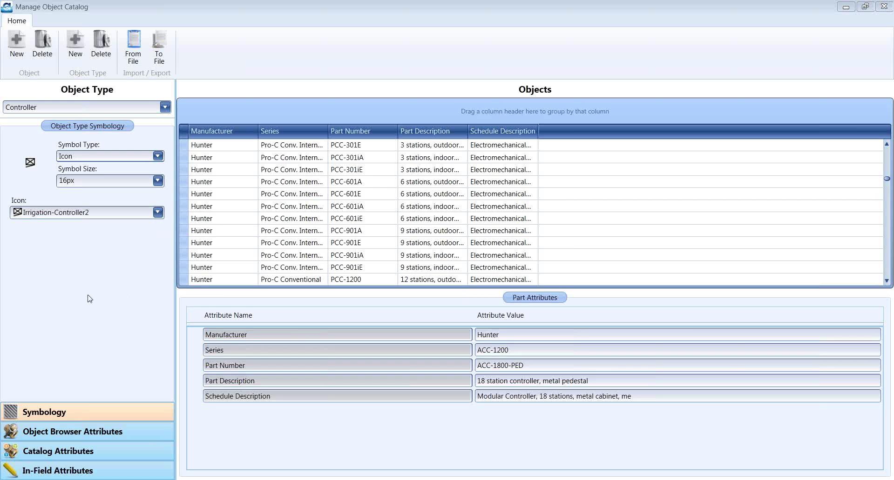
Step: Replace Part Number with Part Description in the Controller's object browser attributes and preview the result for PCC-601iA and PCC-901E
left_click(77, 432)
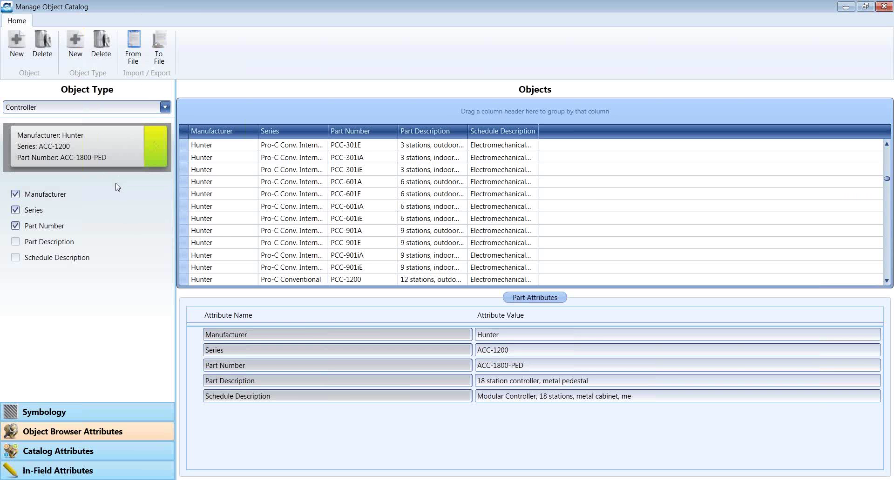
left_click(104, 108)
left_click(103, 108)
mouse_move(102, 148)
left_click(16, 227)
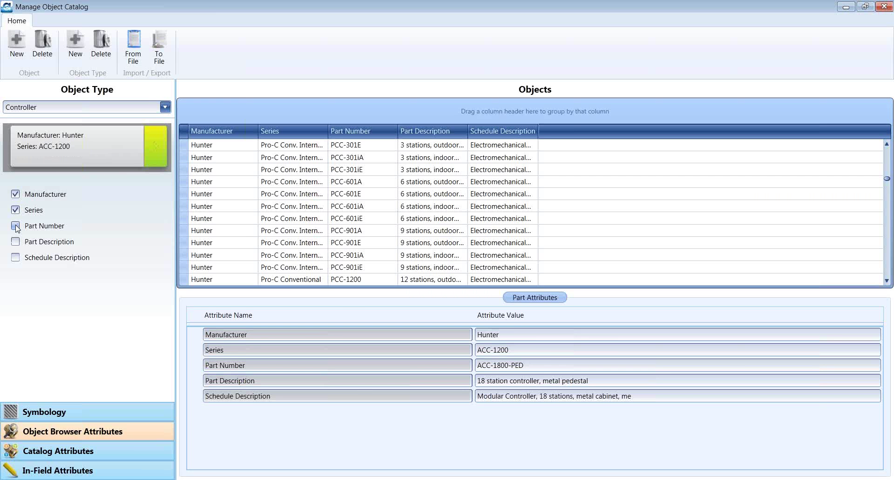
left_click(16, 242)
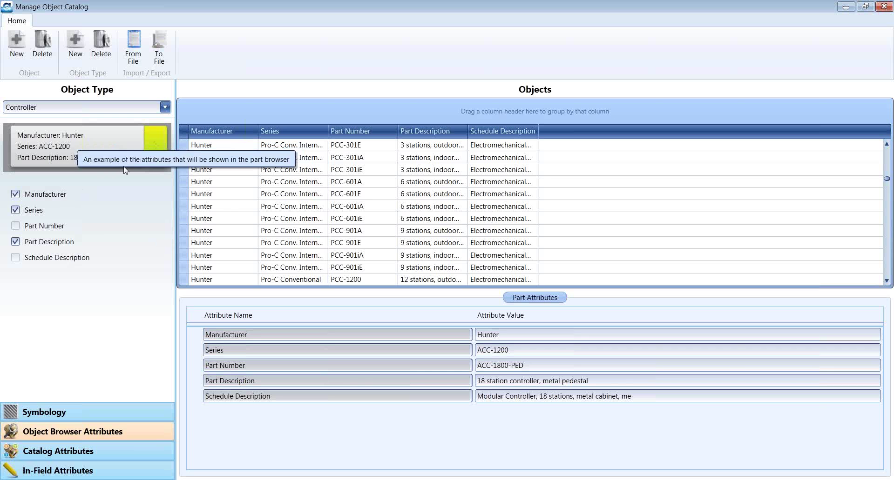
left_click(228, 209)
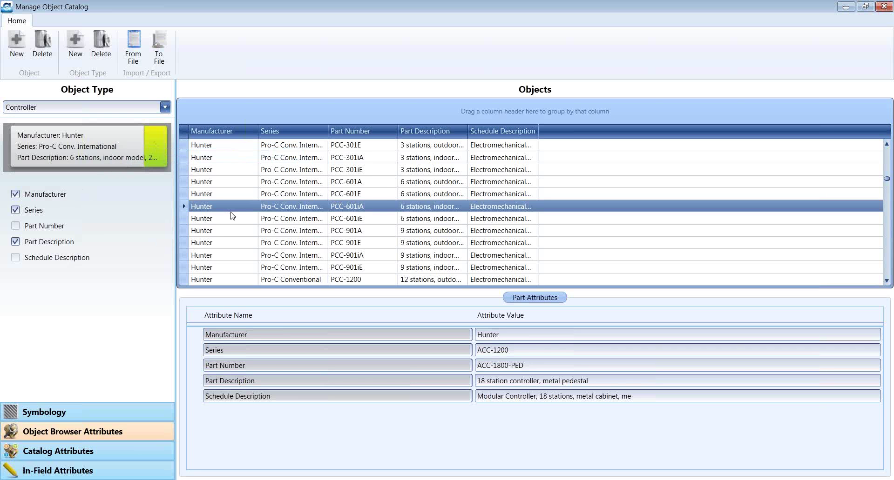
left_click(236, 244)
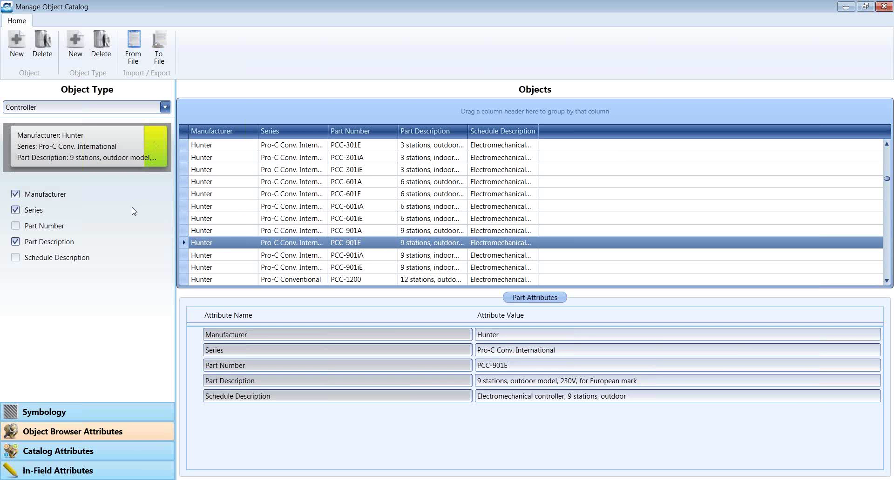
Step: Try to delete the Schedule Description attribute from the Controller's catalog attributes and decline the deletion
left_click(68, 455)
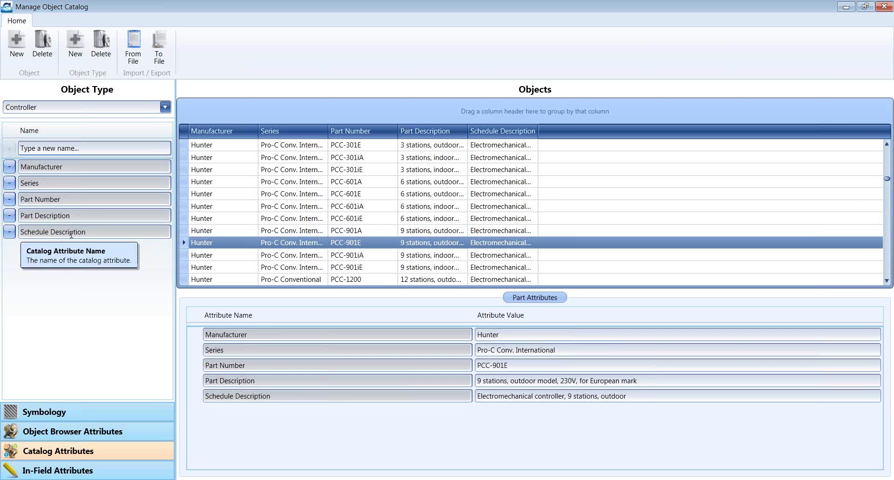
left_click(10, 235)
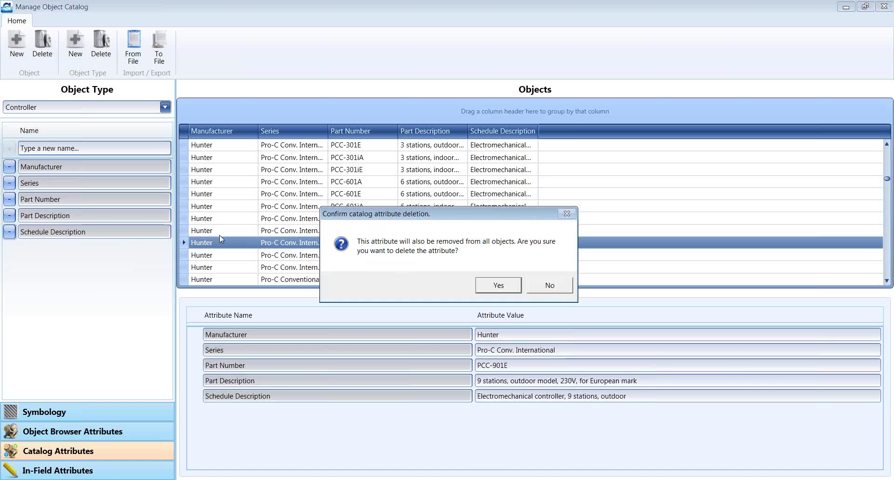
left_click_drag(385, 214, 202, 281)
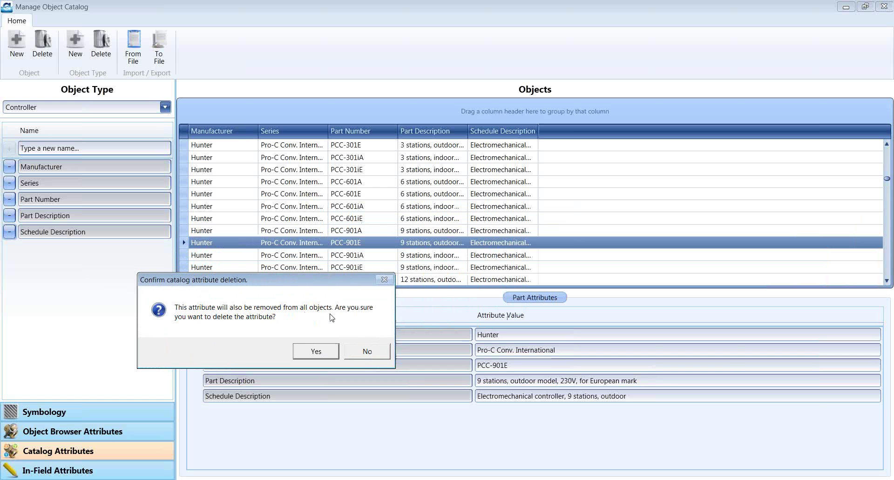
left_click(368, 353)
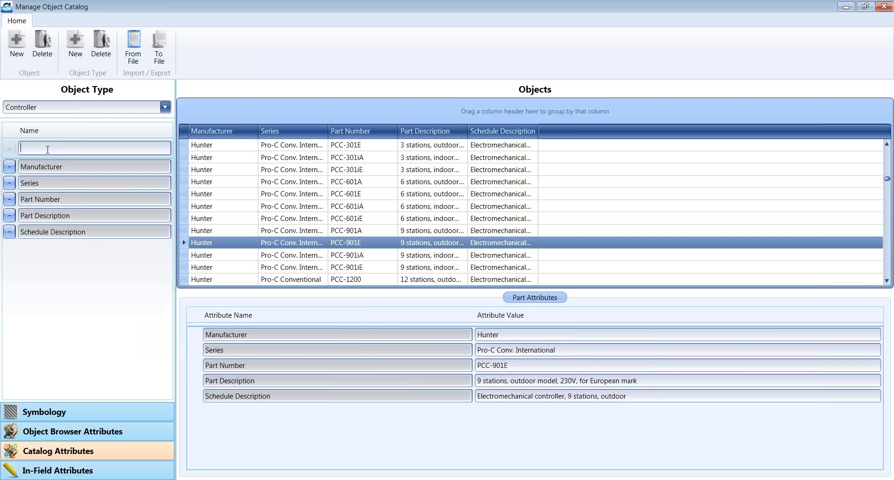
Step: Add a catalog attribute named Cost to the Controller object type
type("Cost")
left_click(10, 149)
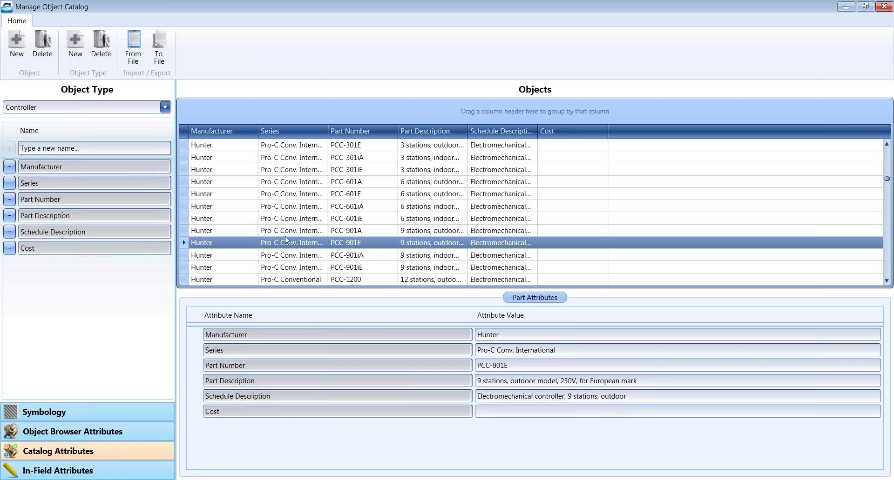
Step: Enter a Cost of 125 for the PCC-901E controller and clear the value again
left_click(491, 412)
type("125")
key("BackSpace")
key("BackSpace")
key("BackSpace")
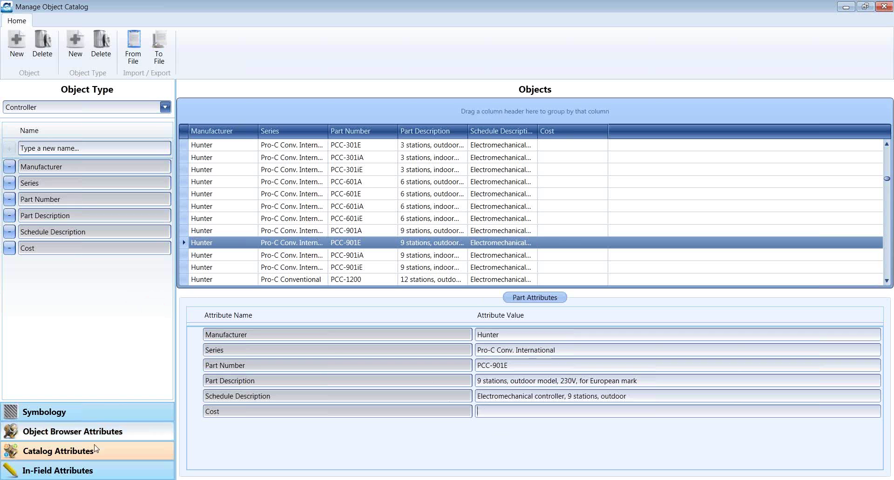
Step: Add a user-entered in-field attribute named Date Installed with the Date data type to the Controller object type
left_click(84, 472)
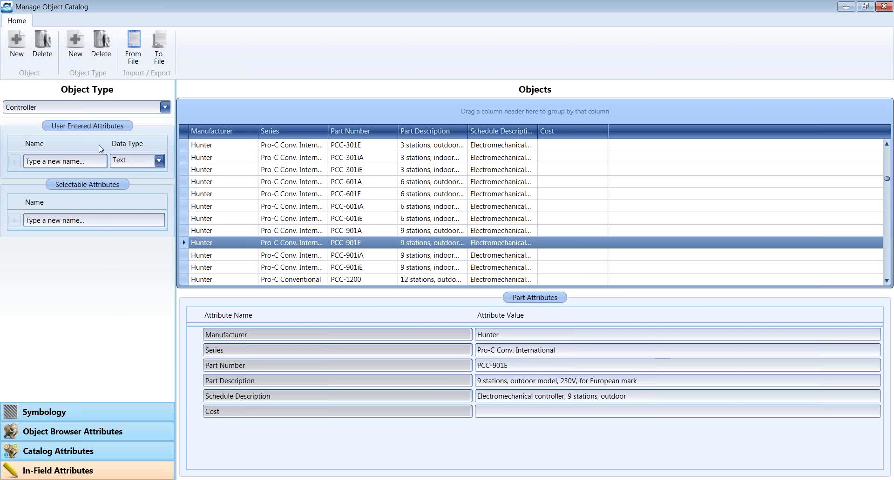
left_click(167, 109)
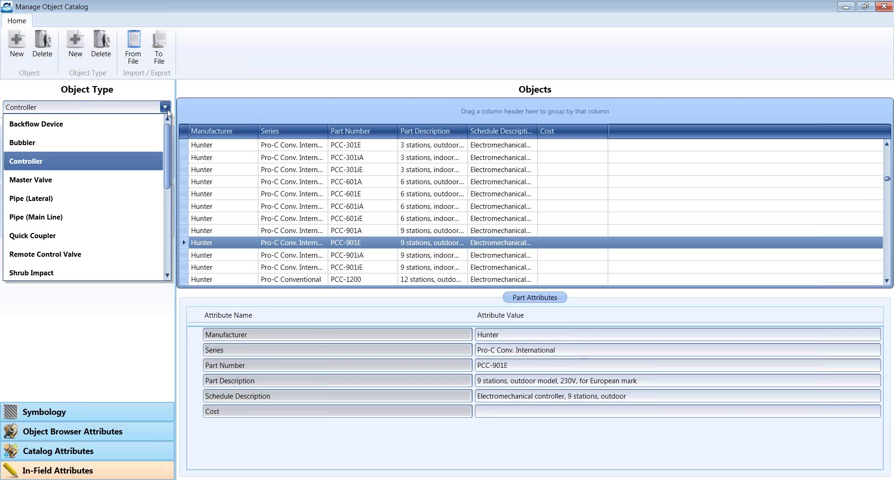
left_click(167, 111)
left_click(167, 110)
left_click(167, 110)
left_click(76, 161)
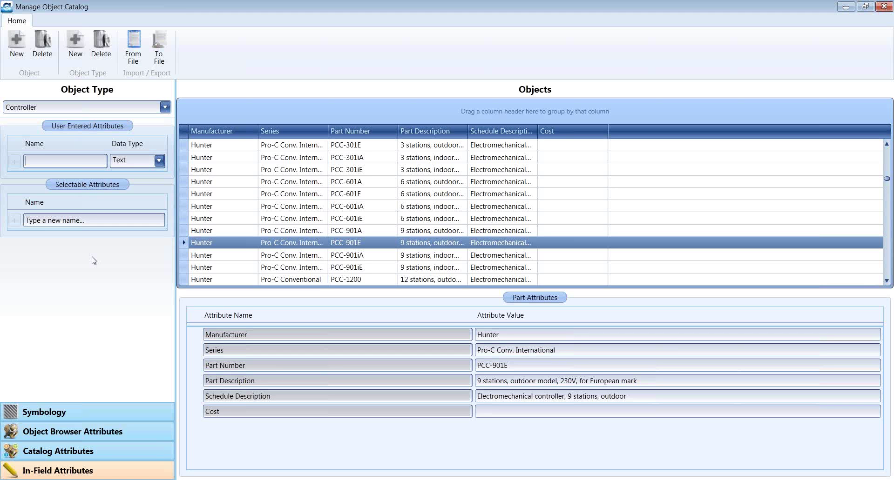
type("Date")
type("Installed")
left_click(159, 163)
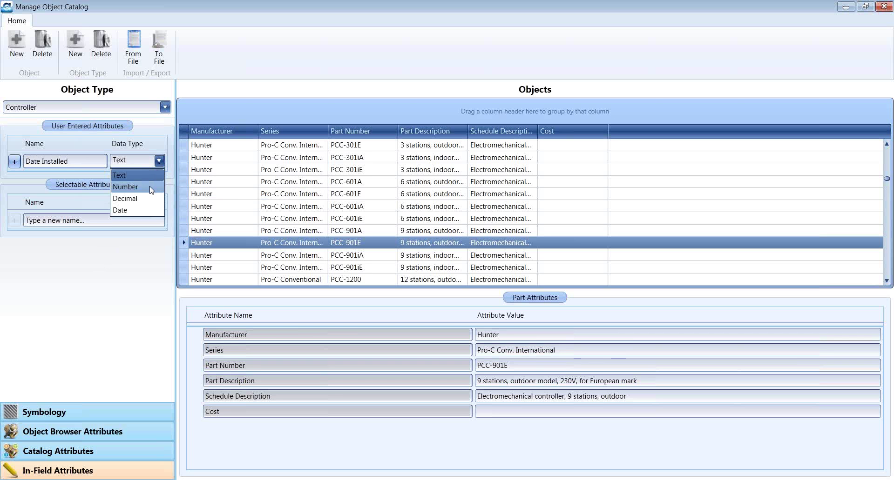
left_click(140, 214)
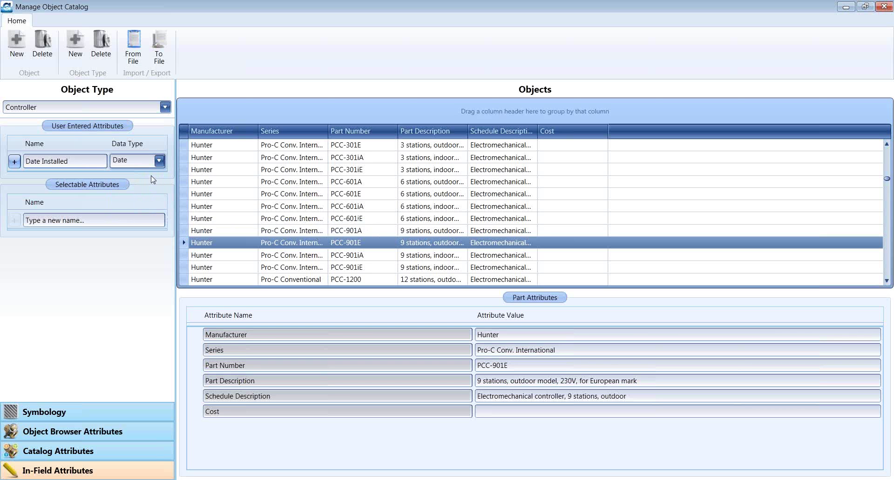
left_click(15, 162)
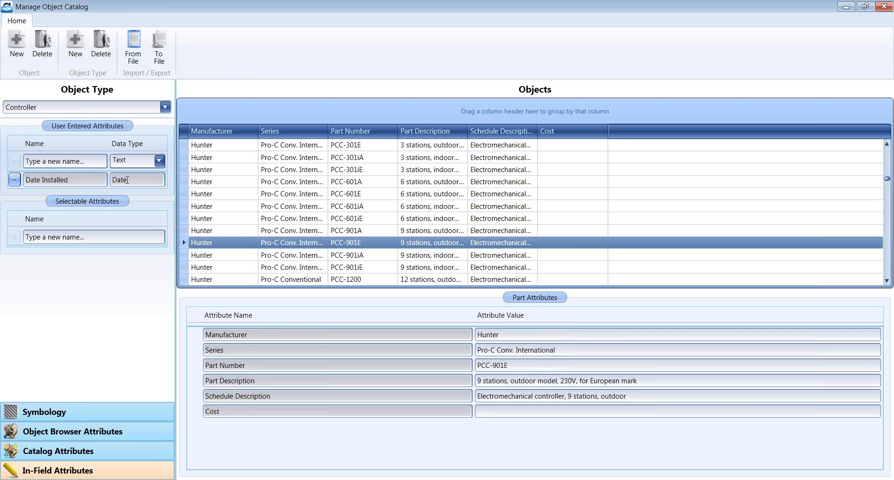
Step: Add a selectable in-field attribute named Age to the Controller object type, with the selectable values Old and New
left_click(67, 238)
type("Age")
left_click(15, 237)
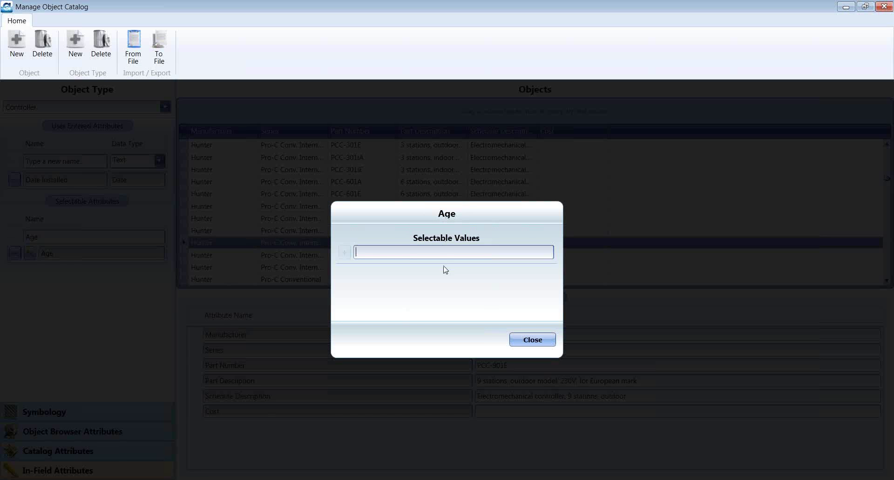
type("Old")
left_click(344, 252)
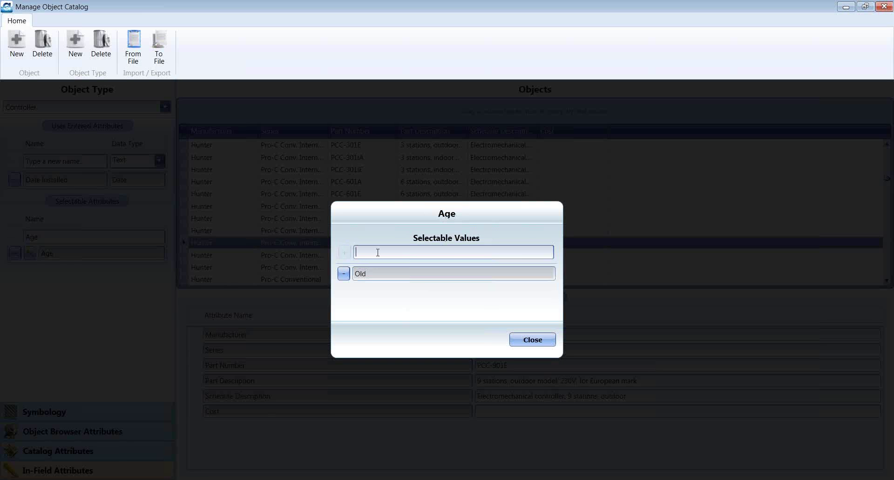
type("New")
left_click(343, 252)
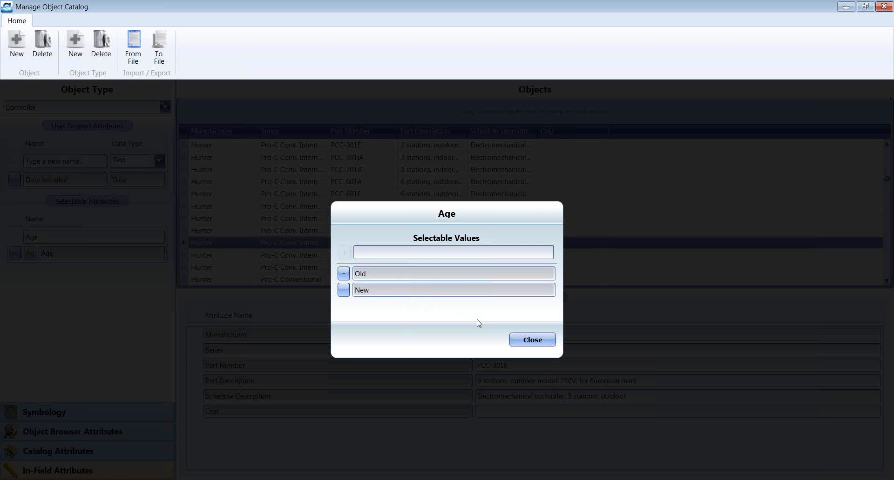
left_click(531, 340)
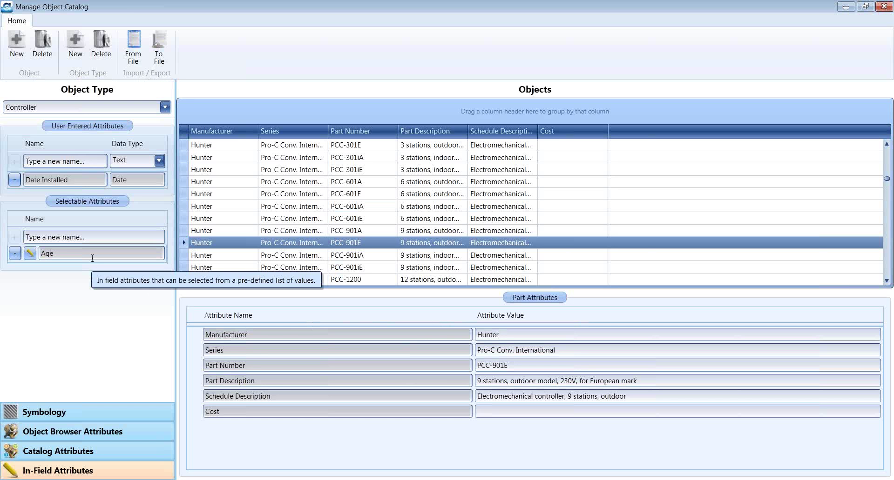
Step: Reopen the Age attribute's selectable values and add a third value of "."
mouse_move(93, 255)
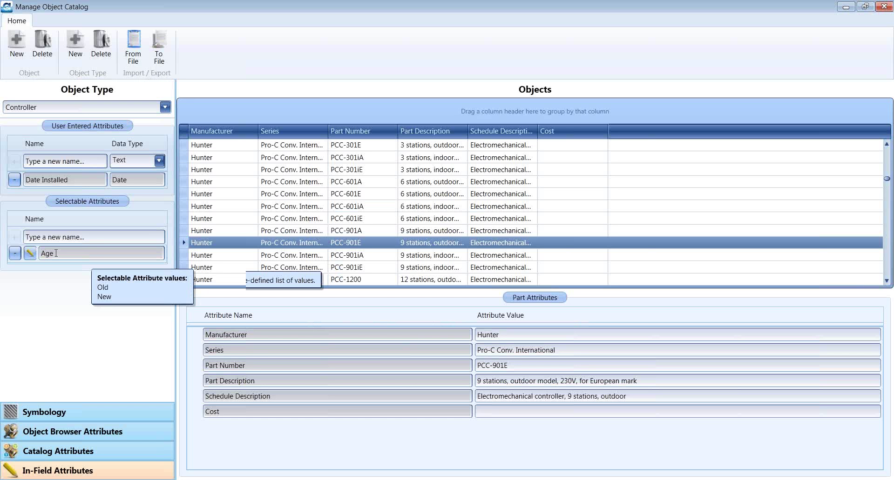
left_click(29, 254)
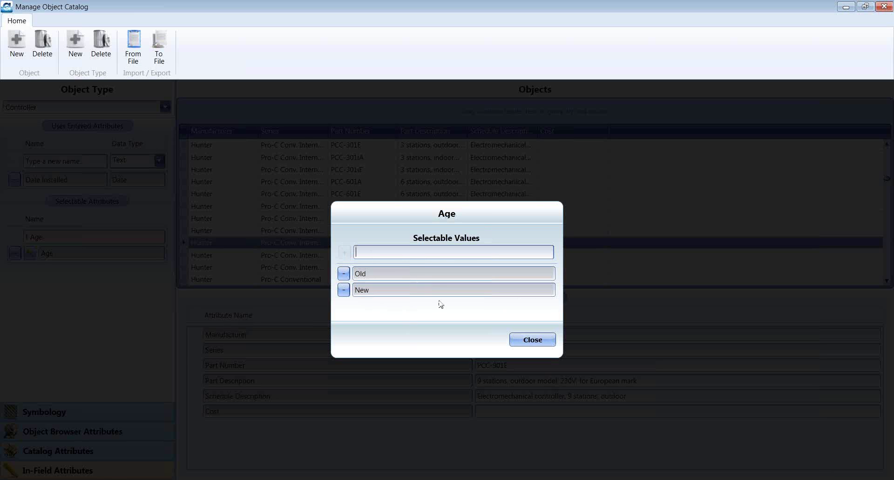
type(".")
left_click(344, 252)
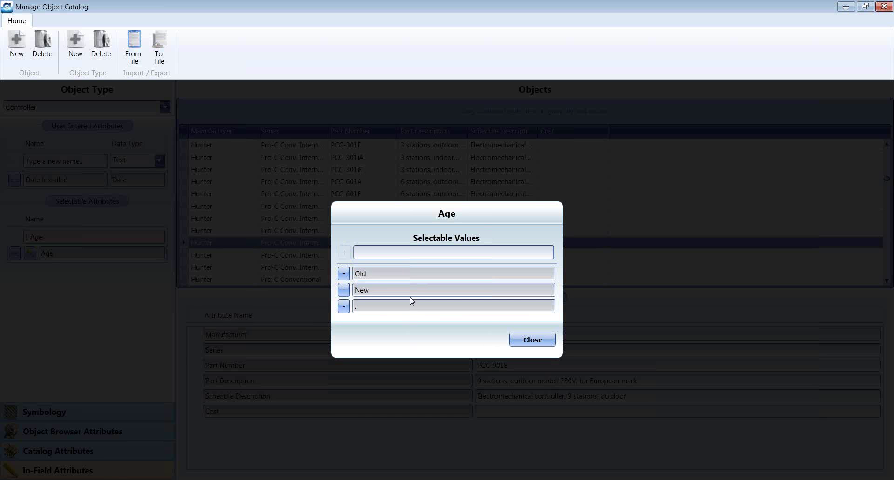
left_click(531, 340)
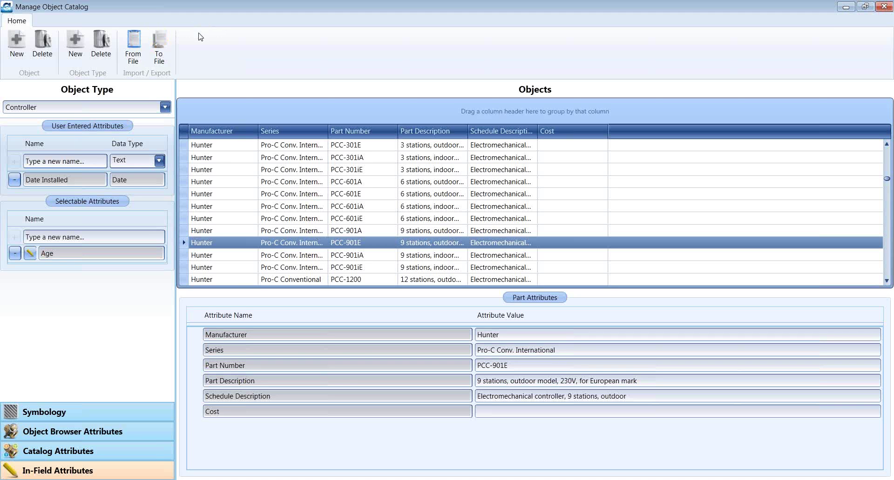
Step: Create a new object type named Landscapes with Polygon geometry and a catalog attribute named Size
left_click(77, 46)
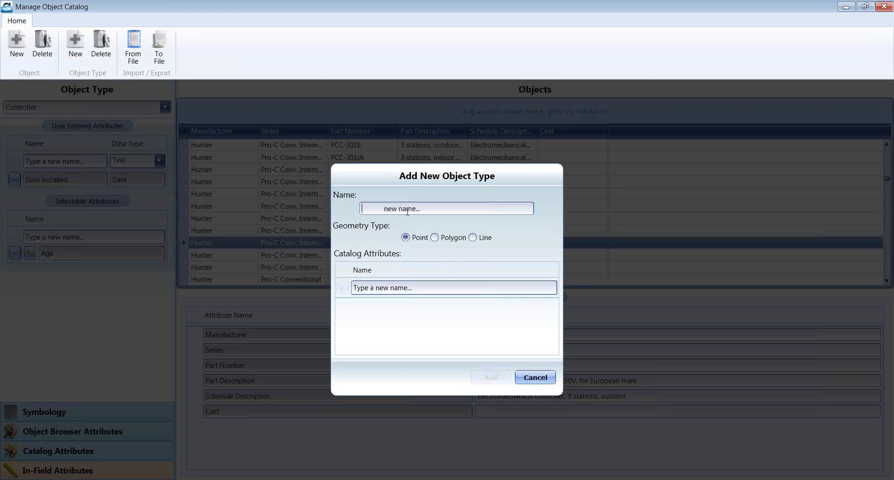
type("Landscapes")
left_click(434, 237)
left_click(423, 288)
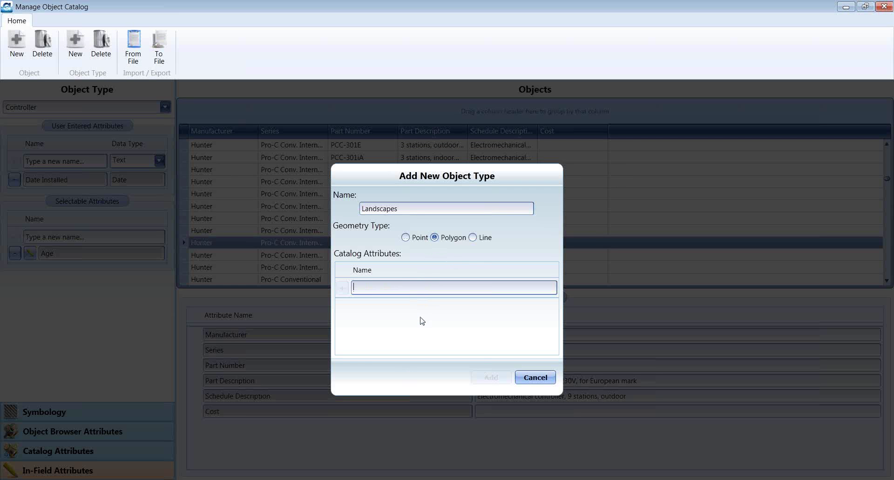
type("Size")
key("Return")
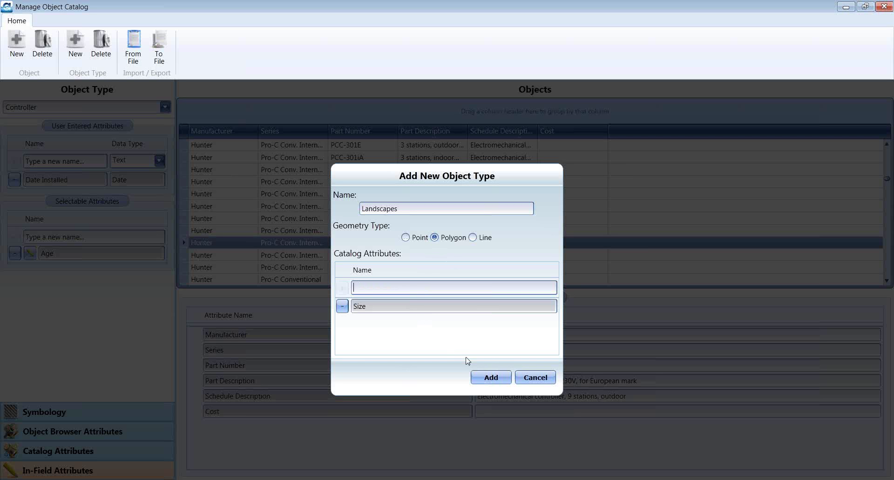
left_click(490, 378)
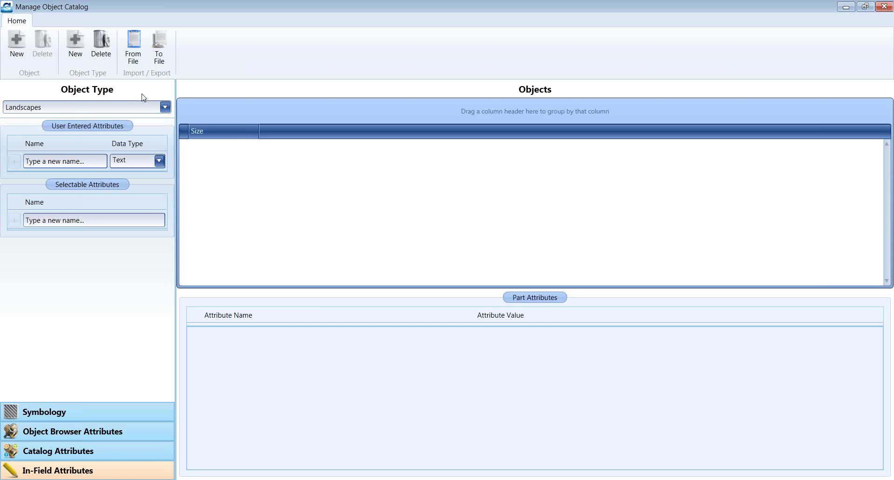
Step: Add two Landscapes objects with the Size values Large and Small, and show the object type's symbology settings
left_click(17, 44)
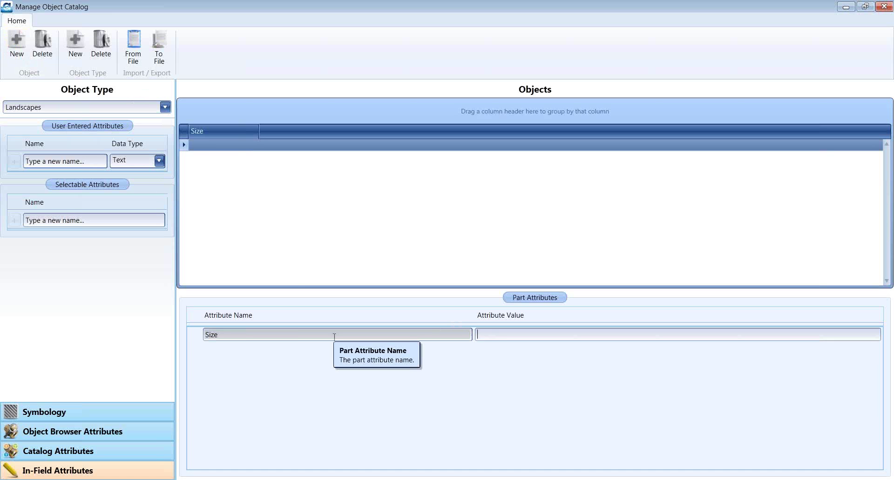
type("arge")
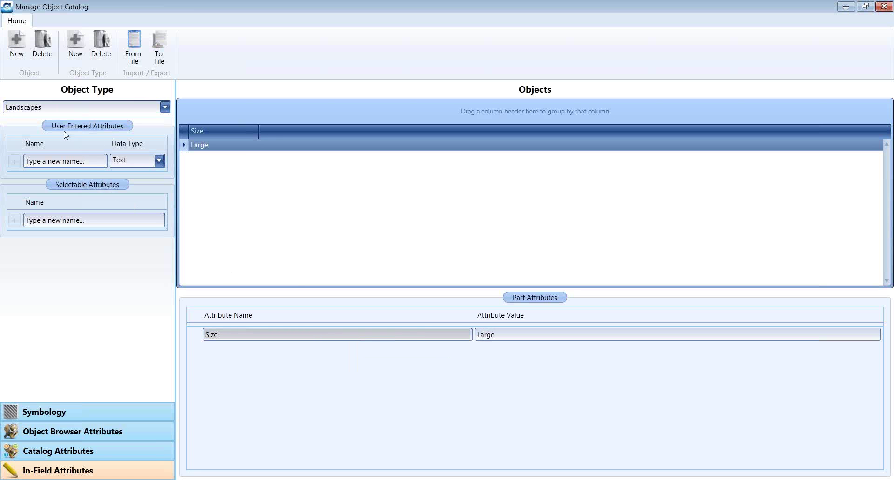
left_click(17, 43)
left_click(498, 336)
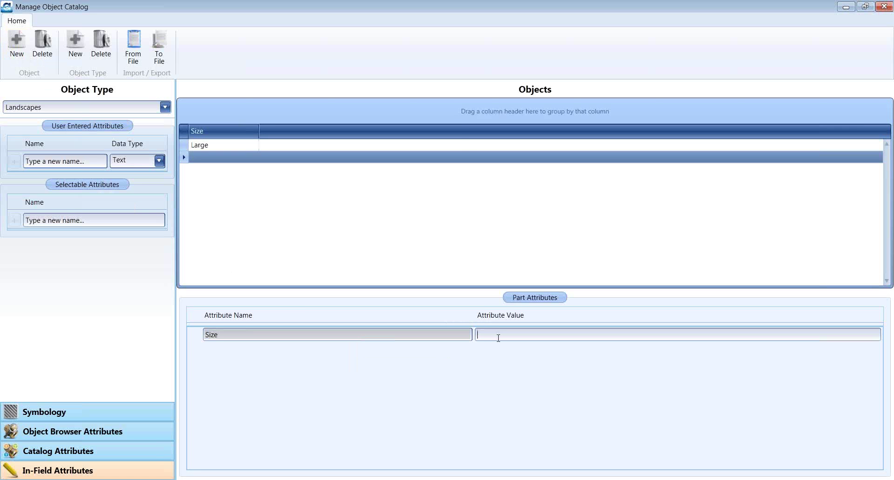
type("Small")
left_click(89, 412)
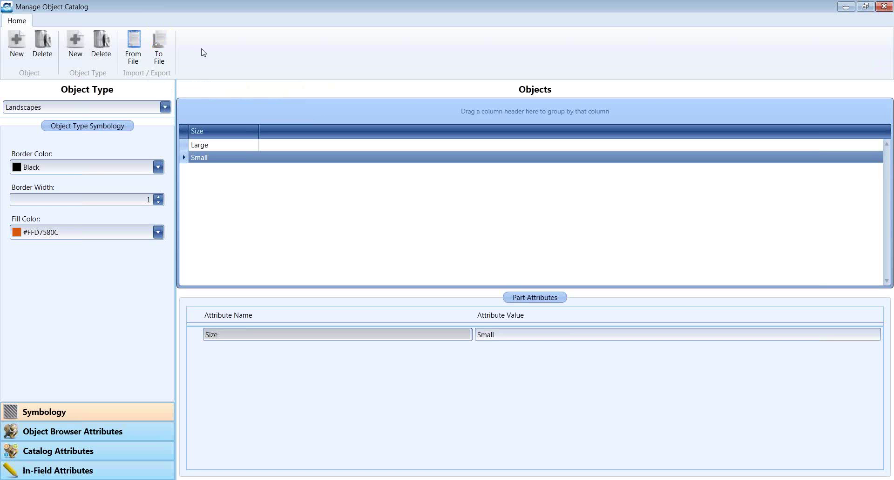
Step: Export the part catalog to the Test folder under the file name Default Part Catalog
left_click(159, 48)
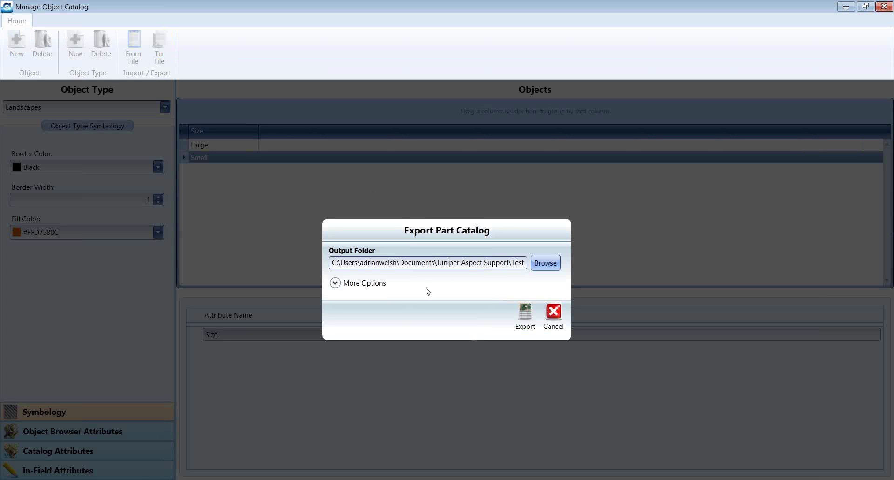
left_click(364, 285)
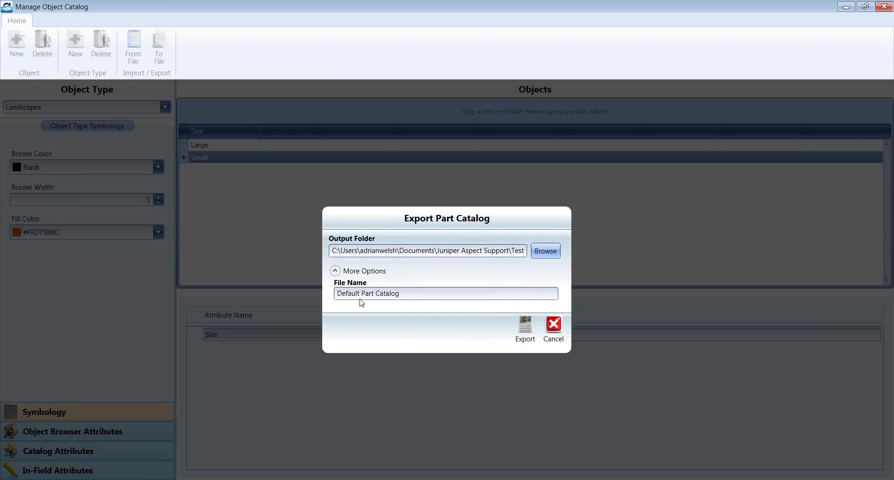
left_click(525, 332)
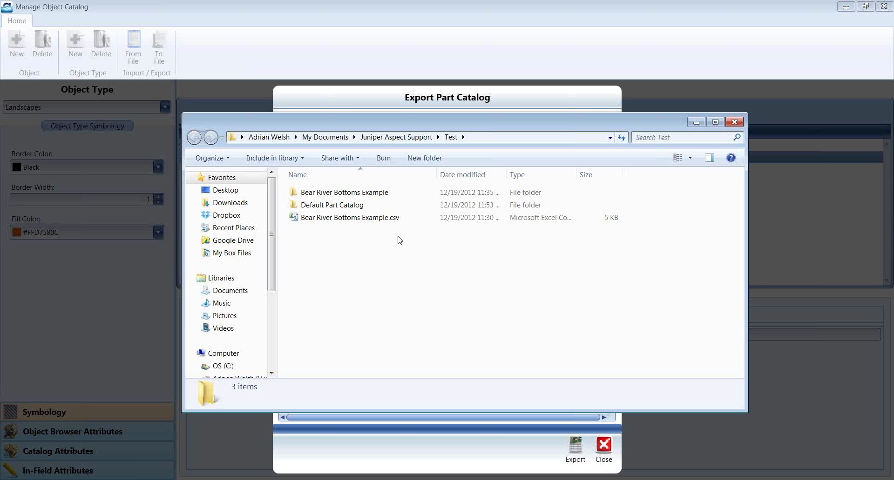
Step: Open Object Types.csv from the exported Default Part Catalog folder in Excel
double_click(355, 207)
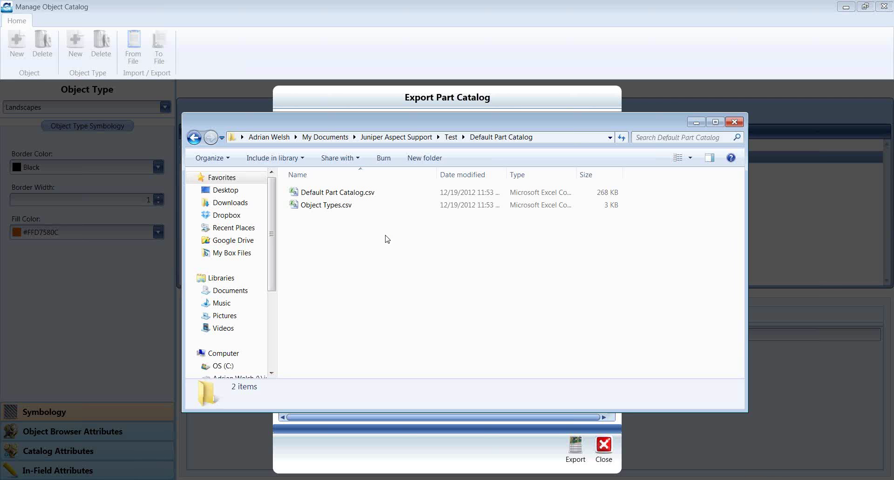
left_click(337, 211)
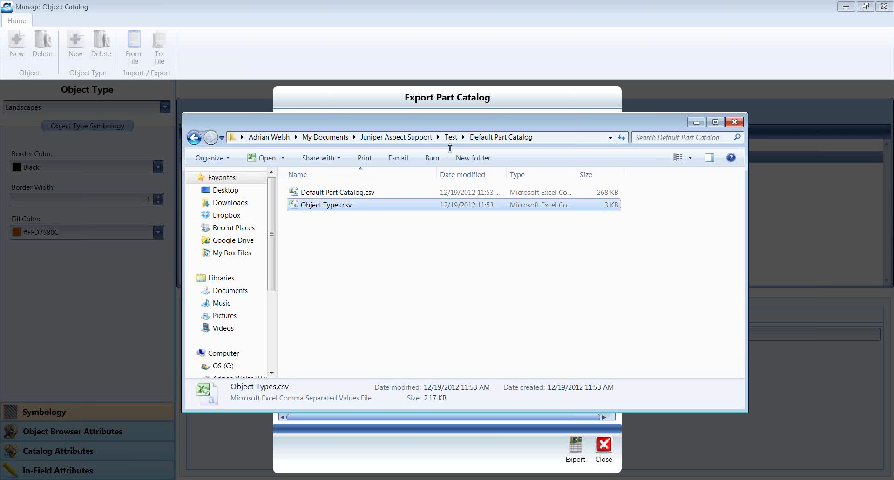
double_click(333, 207)
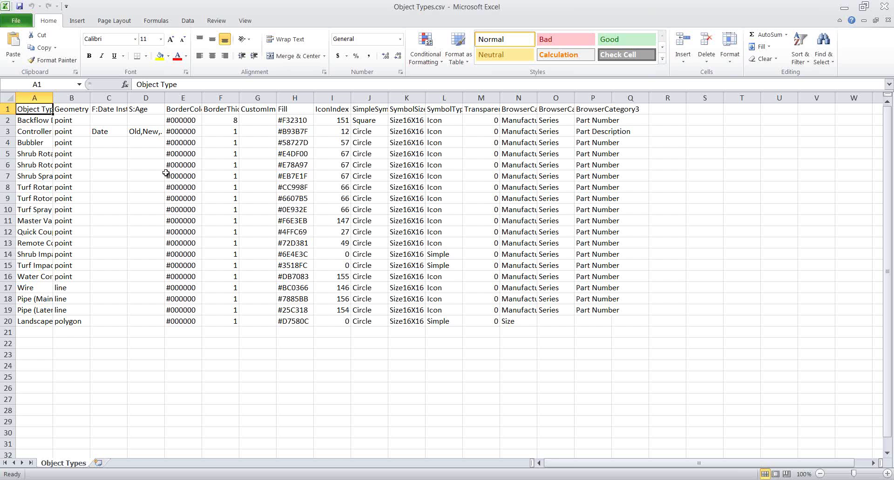
Step: Fit the widths of columns A through Q to their contents and enlarge the sheet to 150% zoom
left_click_drag(34, 97, 631, 97)
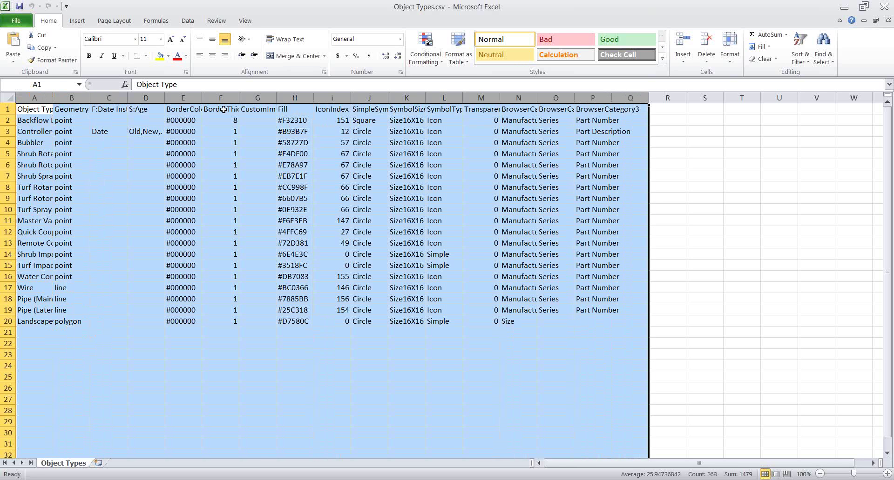
double_click(51, 98)
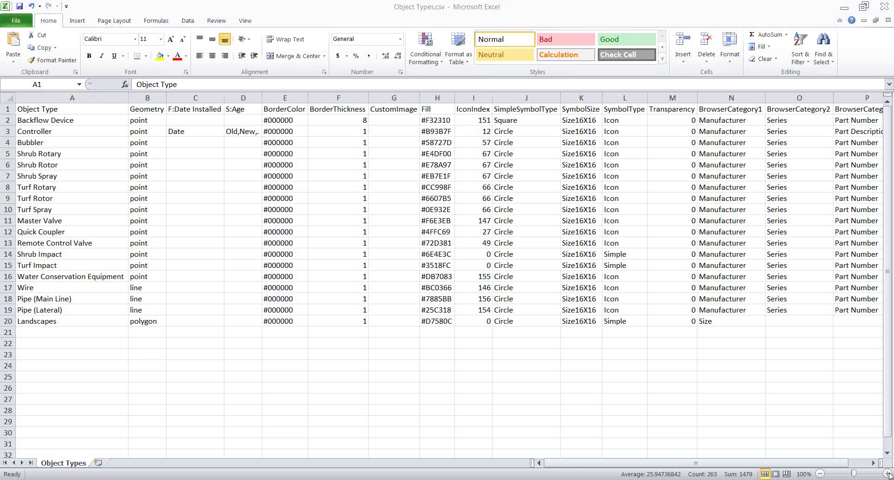
left_click(888, 474)
left_click(888, 474)
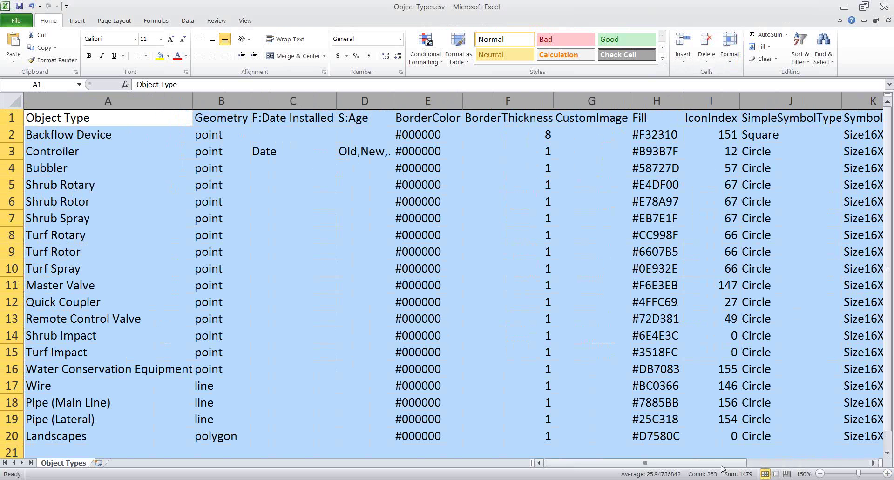
left_click(95, 127)
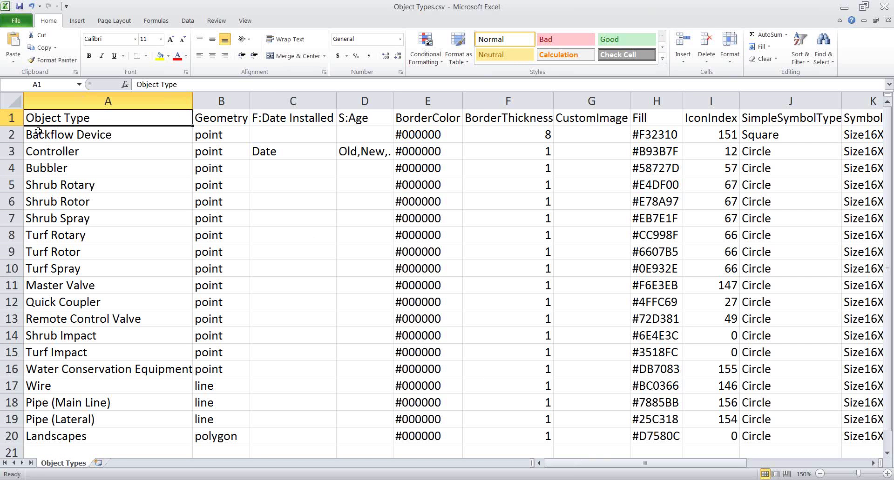
Step: Make the header row of the Object Types sheet bold and select the Object Type heading cell
left_click(12, 119)
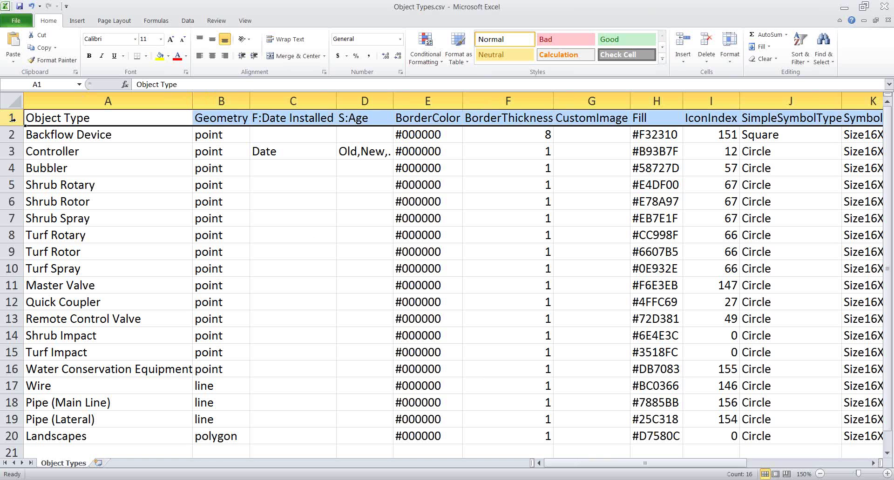
key("ctrl+b")
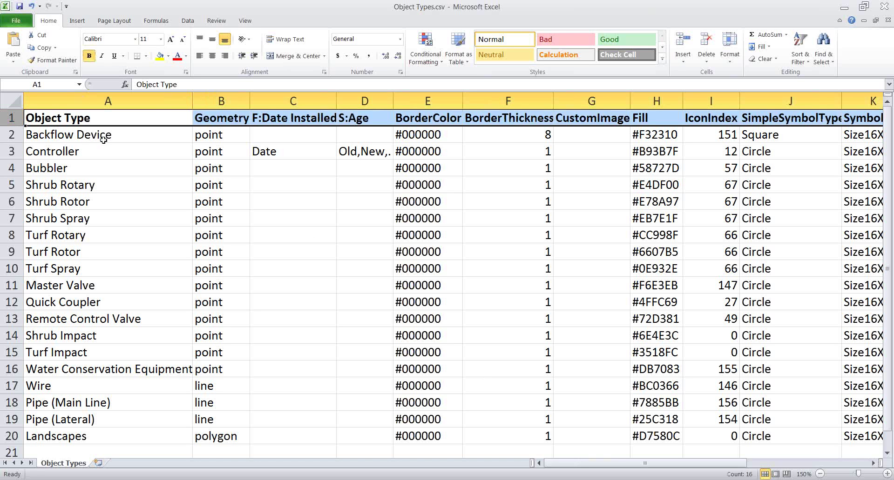
left_click(104, 140)
left_click(102, 120)
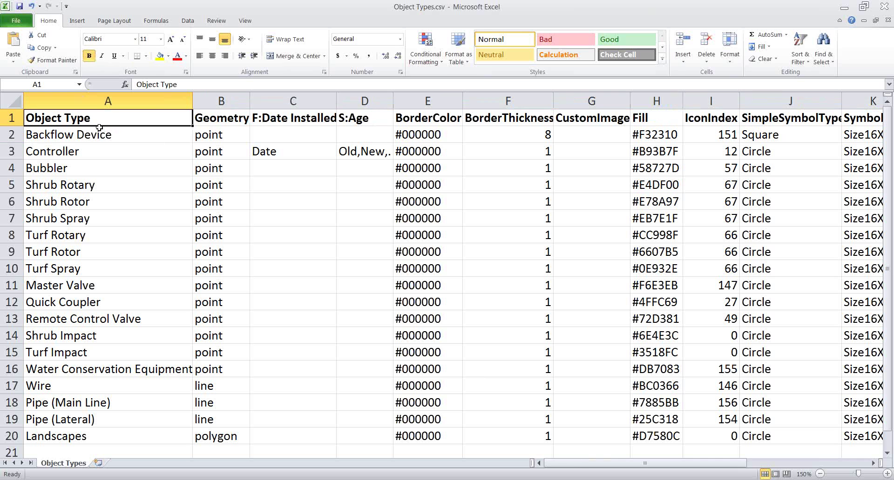
Step: Examine the Object Type and Geometry columns, from the Backflow Device row down to the Wire and Landscapes rows
left_click(97, 134)
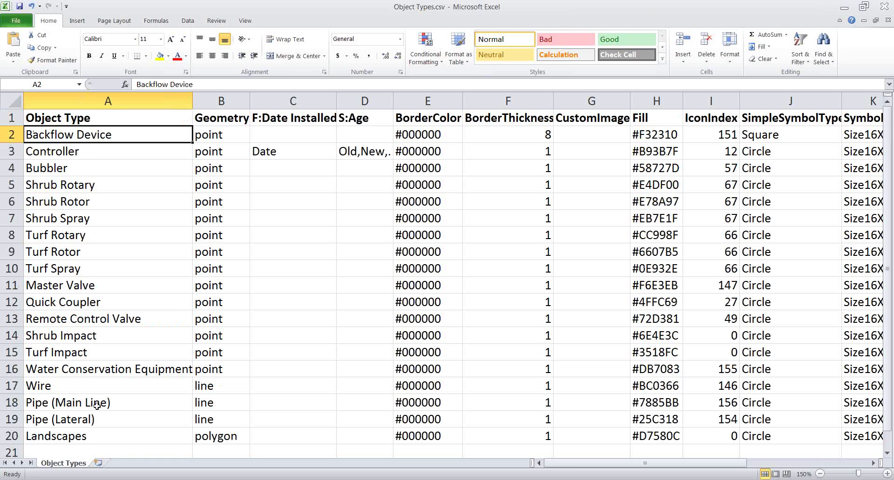
left_click(96, 437)
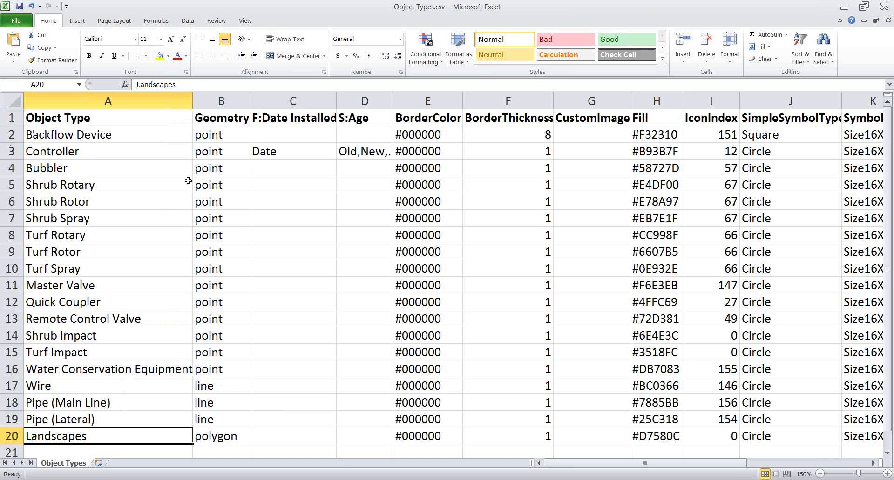
left_click(225, 121)
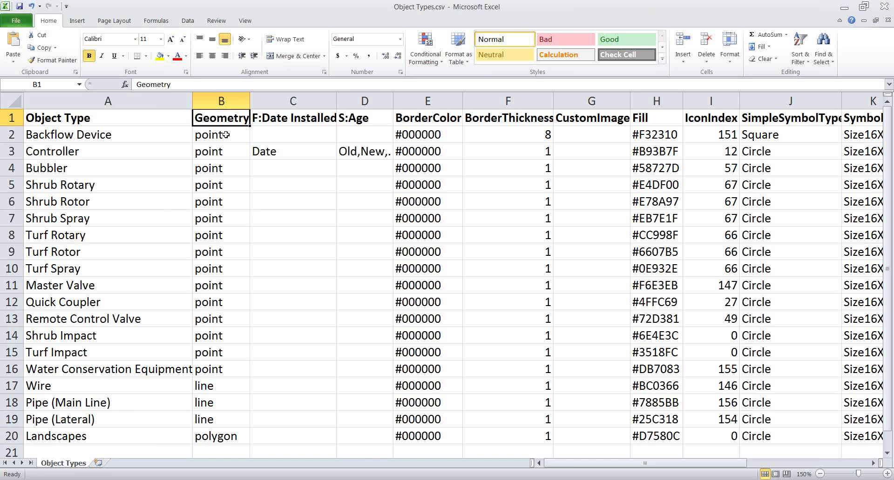
left_click(226, 134)
left_click(237, 386)
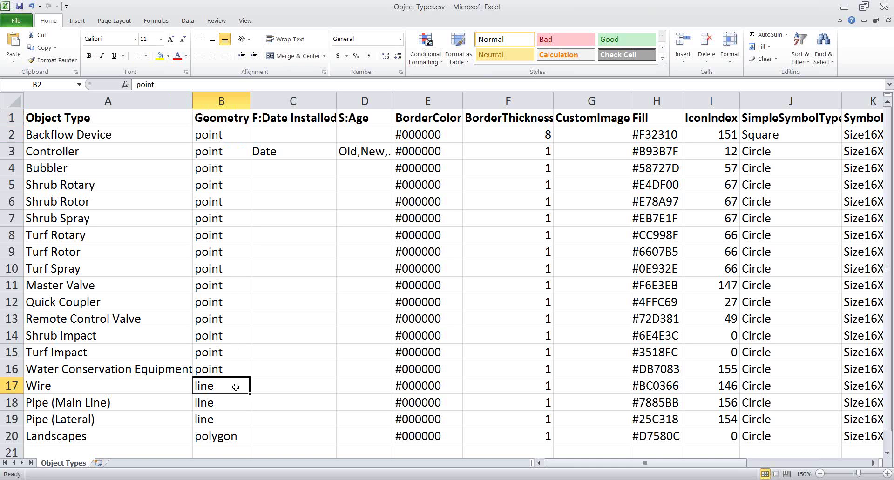
left_click(236, 436)
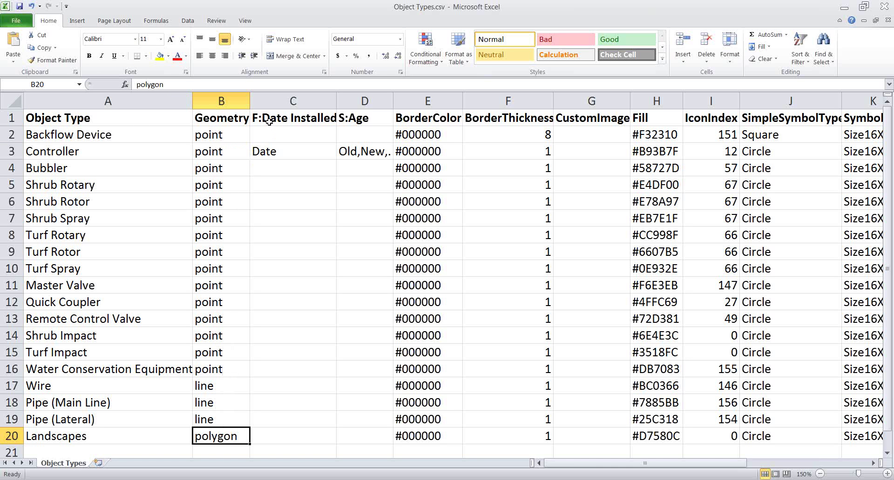
Step: Examine the F:Date Installed and S:Age headings and the Controller row's entries in those two columns
left_click(283, 120)
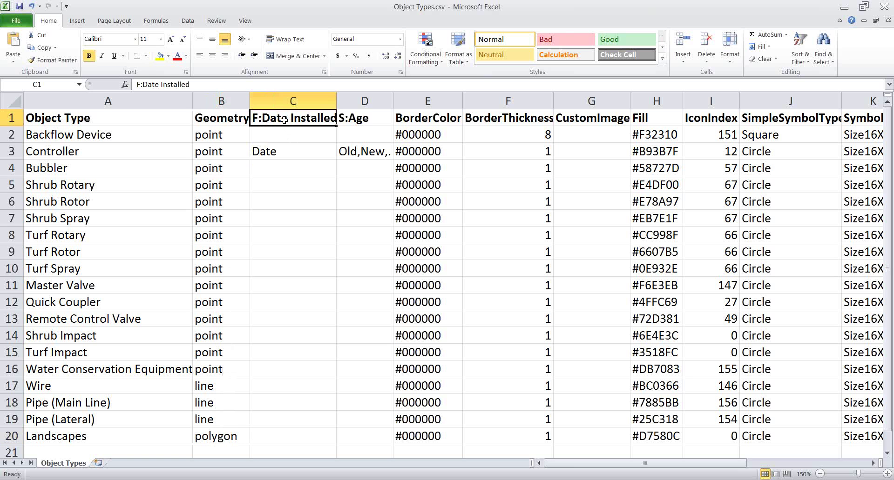
left_click(141, 89)
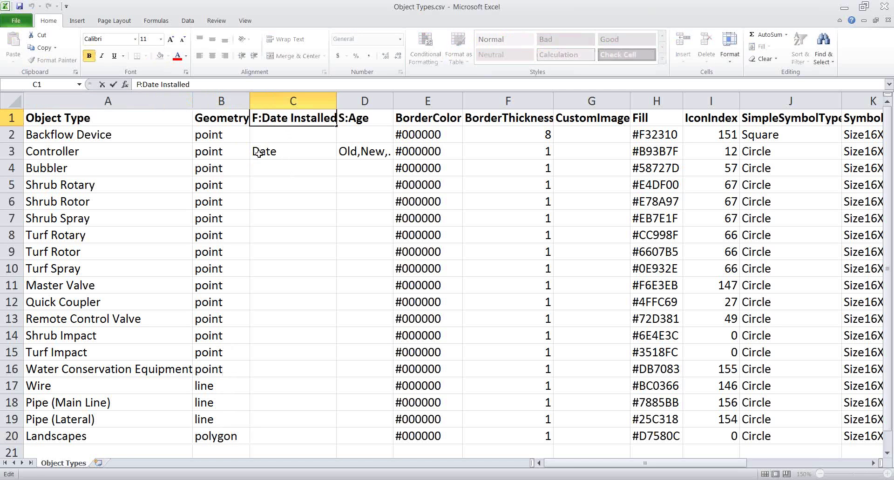
left_click(283, 154)
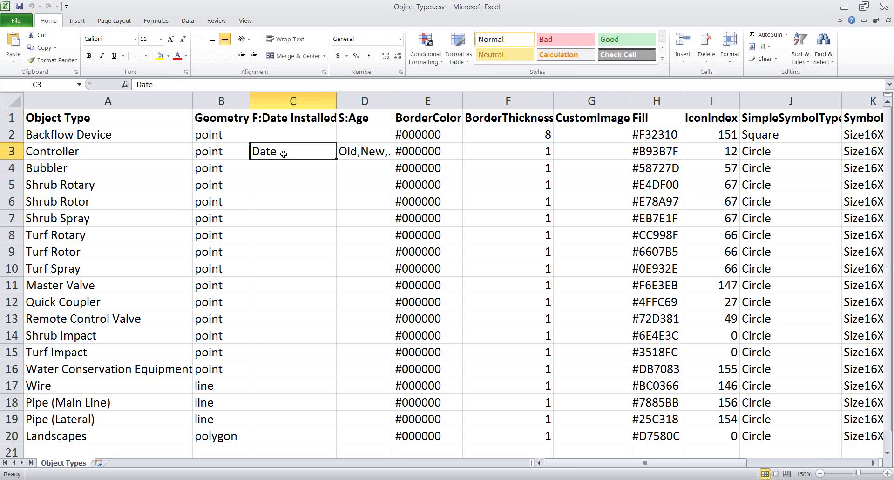
left_click(350, 118)
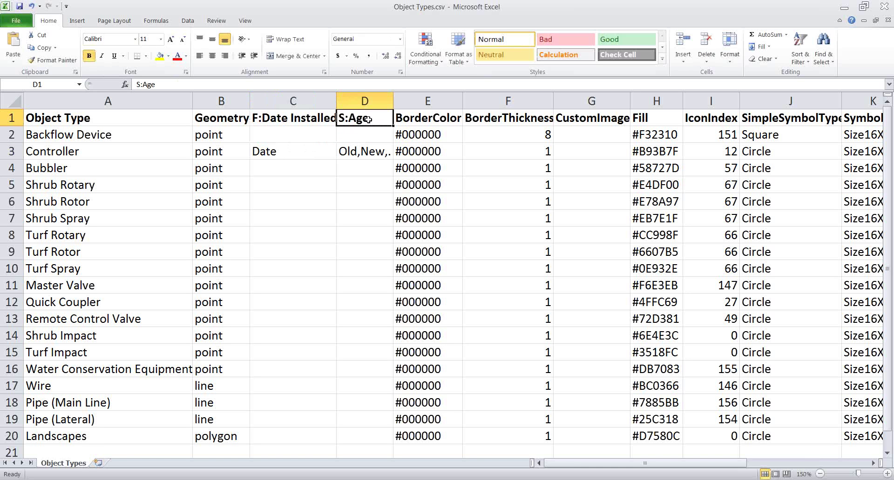
left_click(356, 152)
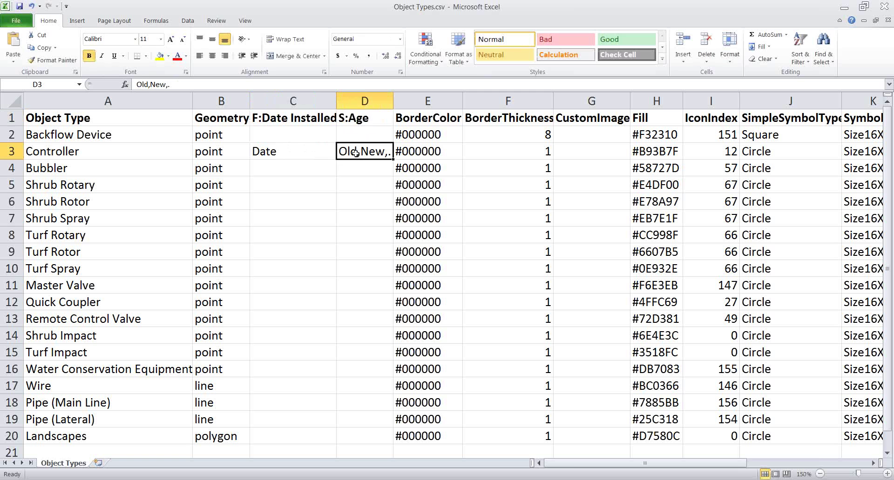
left_click(192, 85)
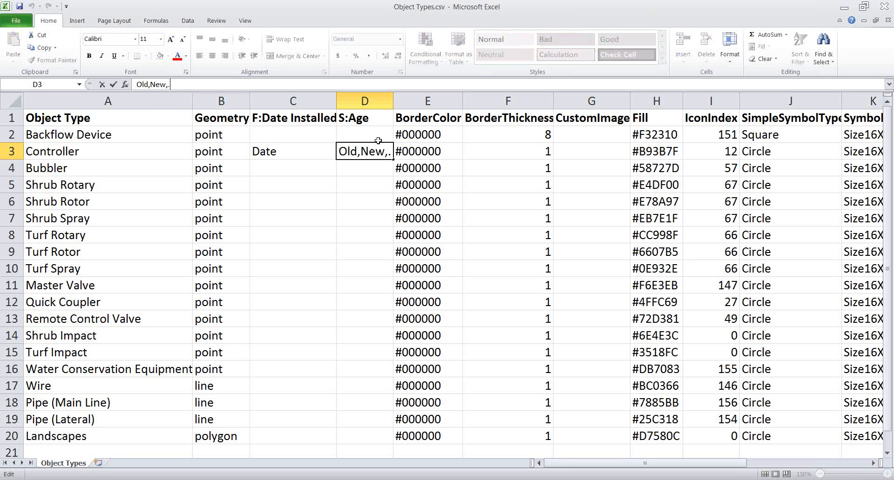
Step: Close the Export Part Catalog dialog in Juniper Aspect, check the Landscapes fill color choices and return to the Excel sheet
left_click(422, 134)
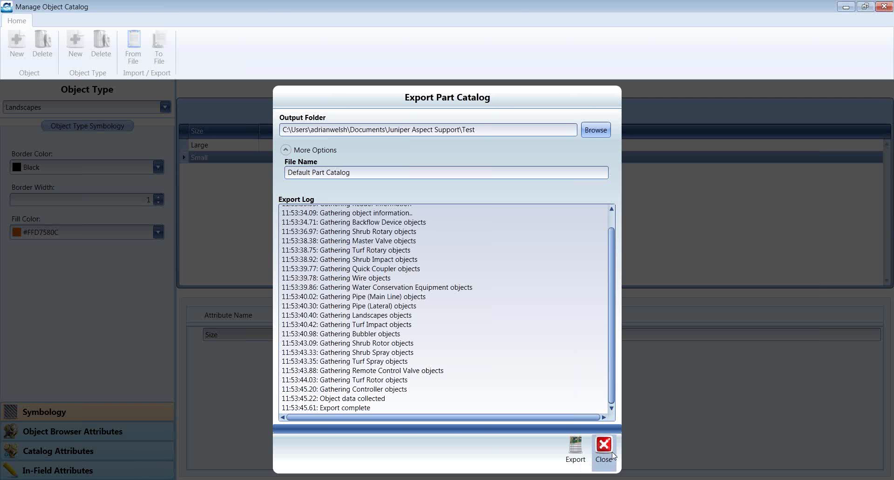
left_click(604, 448)
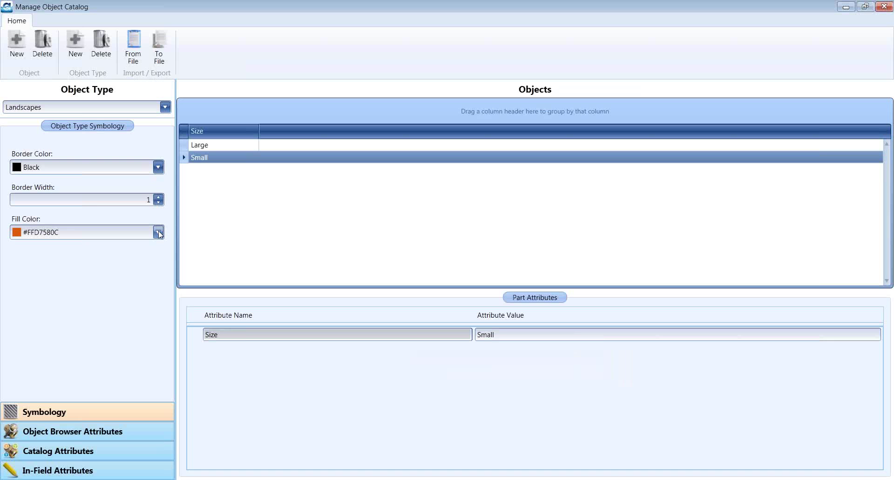
left_click(138, 236)
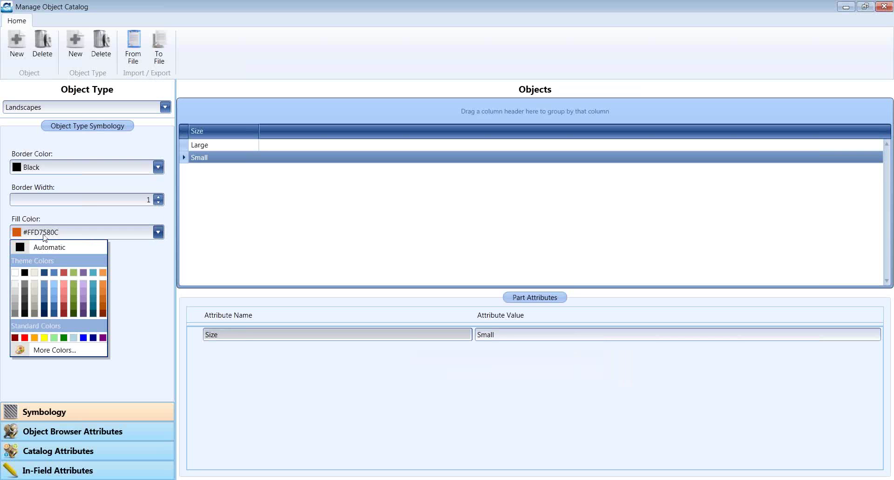
left_click(158, 235)
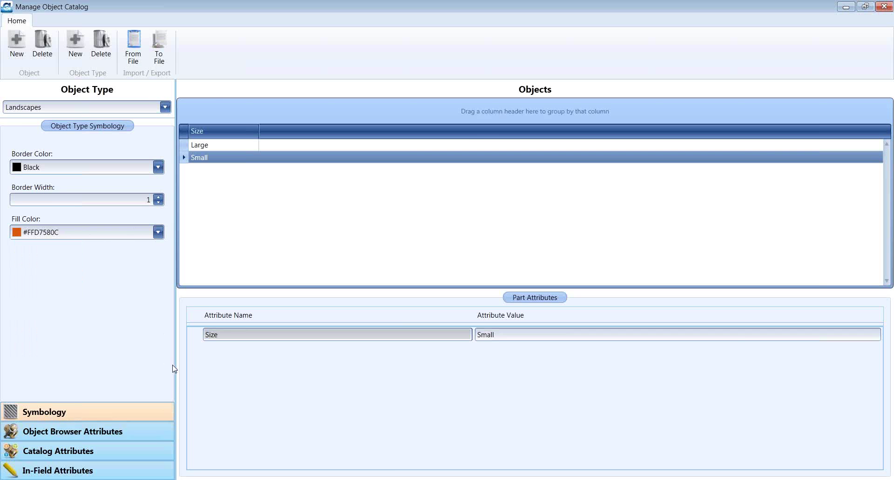
left_click(404, 478)
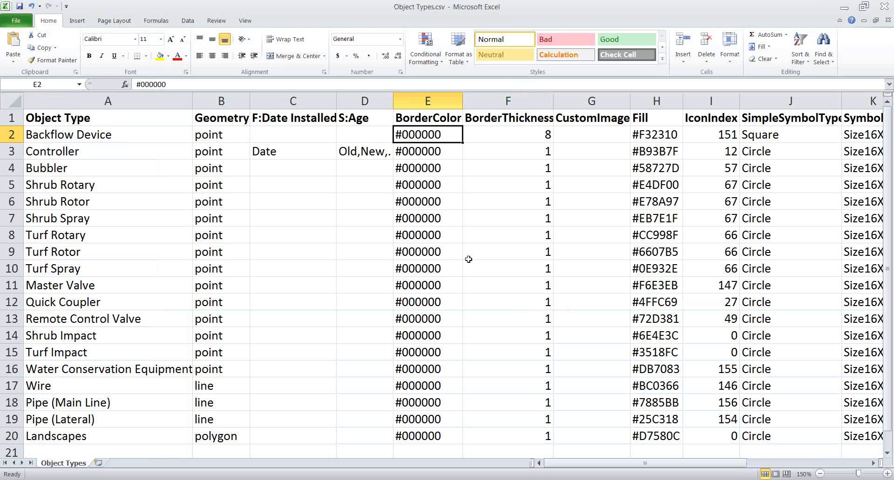
Step: Review the Backflow Device's BorderThickness, CustomImage, Fill and IconIndex cells, plus the Controller's IconIndex cell
left_click(471, 134)
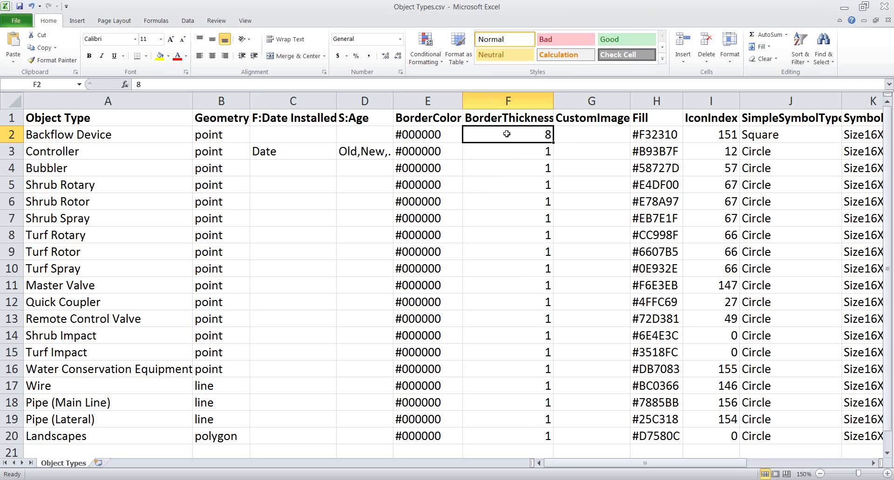
left_click(577, 133)
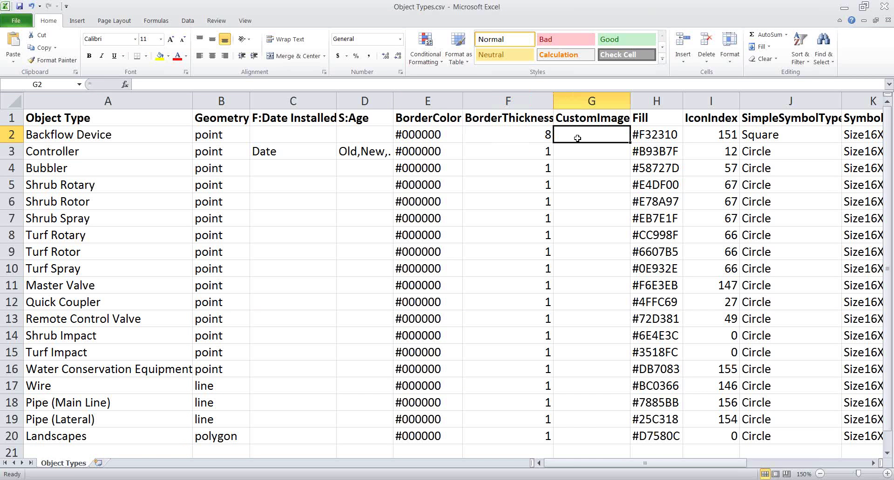
left_click(657, 134)
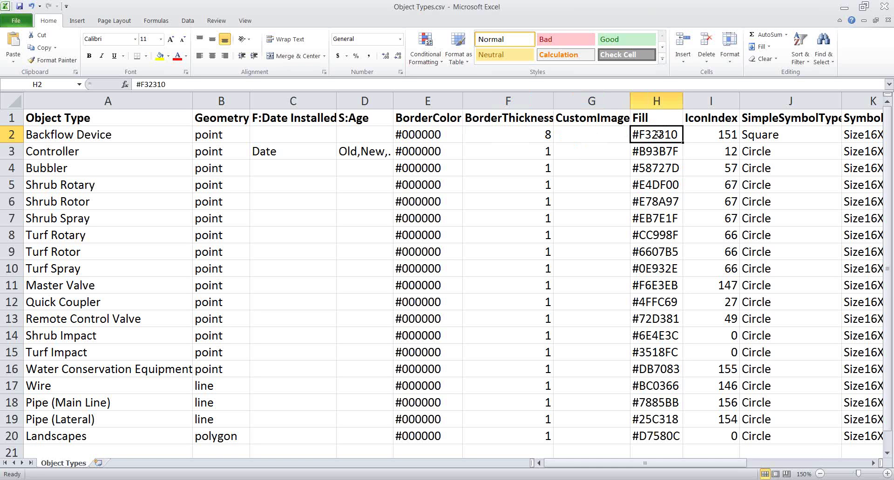
left_click(698, 134)
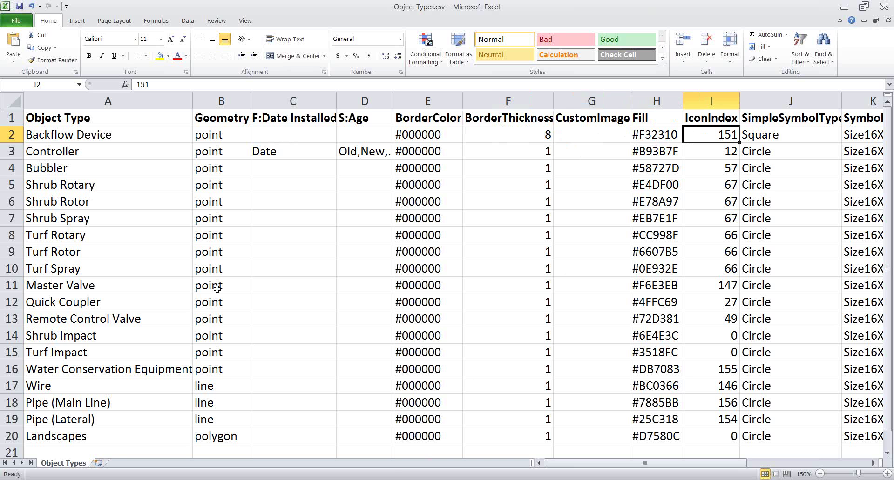
left_click(124, 152)
left_click(682, 152)
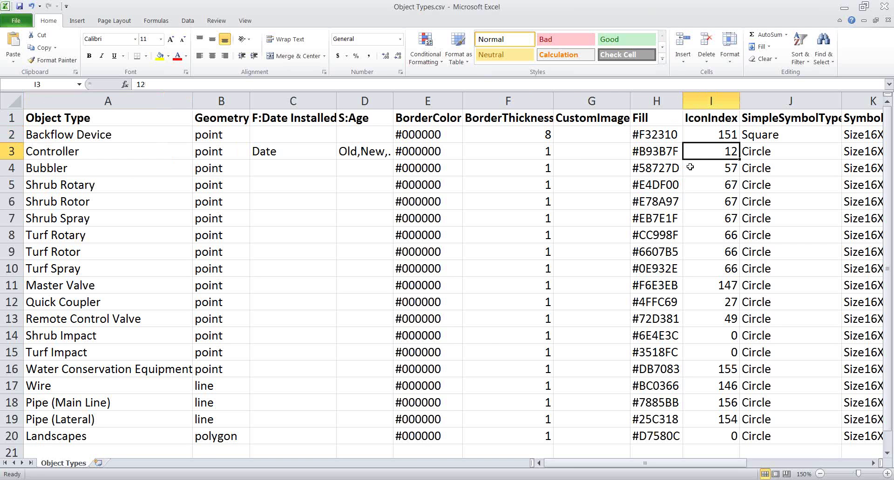
Step: Look up the icon index numbers in the Controller object type's icon list in Juniper Aspect, and return to Excel
key("alt+Tab")
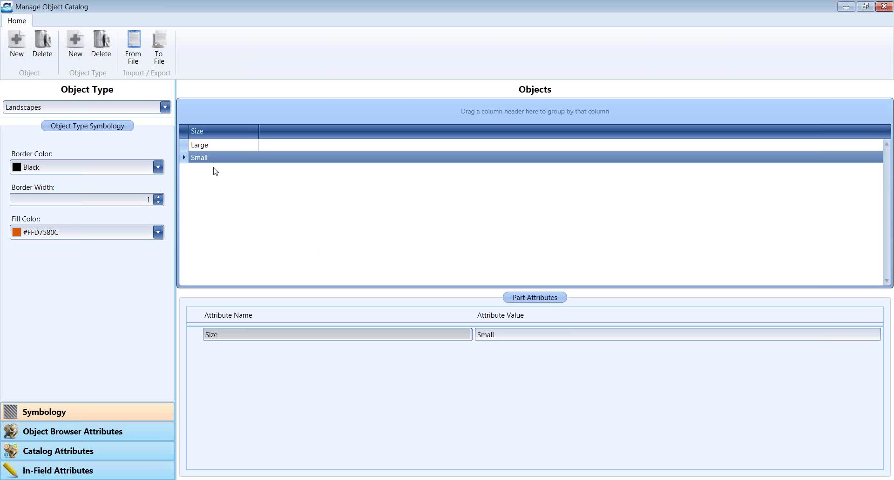
left_click(141, 109)
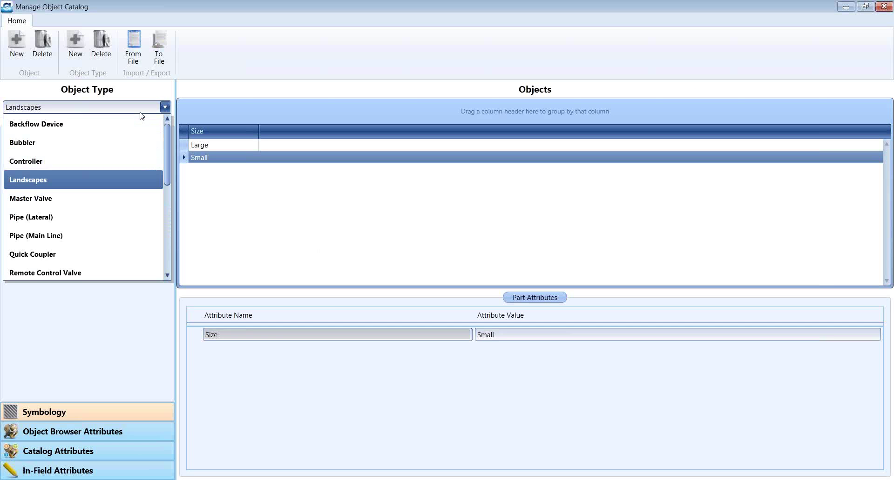
left_click(116, 173)
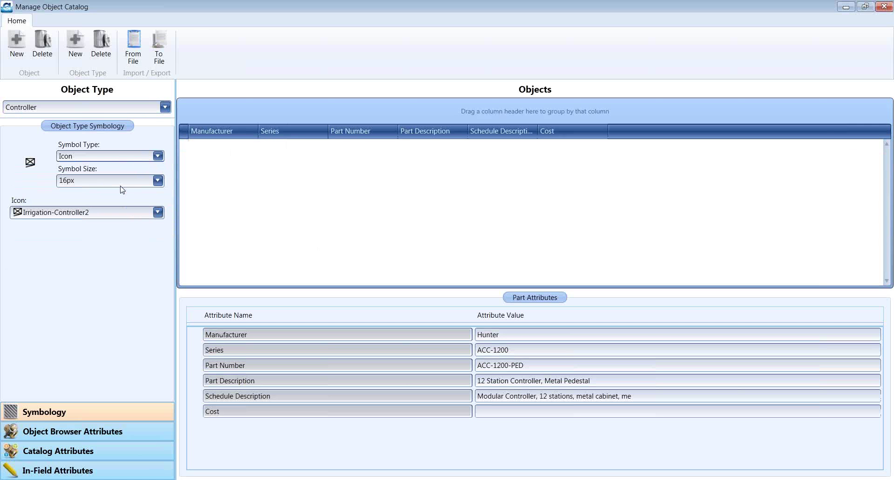
left_click(158, 213)
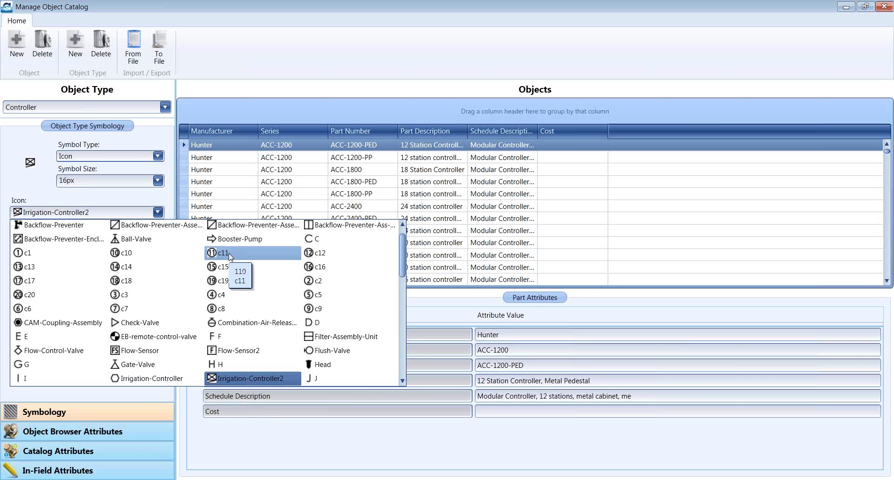
key("alt+Tab")
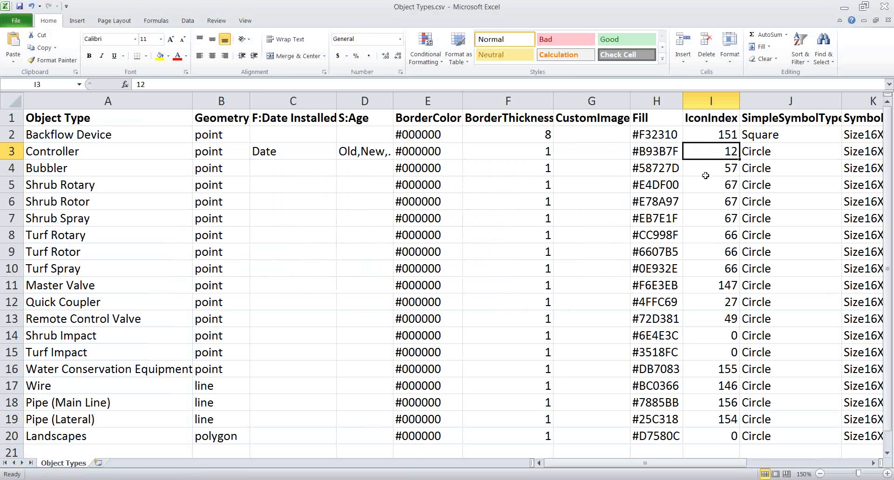
Step: Review the SimpleSymbolType, SymbolType and BrowserCategory columns of the Object Types sheet, and return to its first columns
left_click_drag(686, 465, 743, 468)
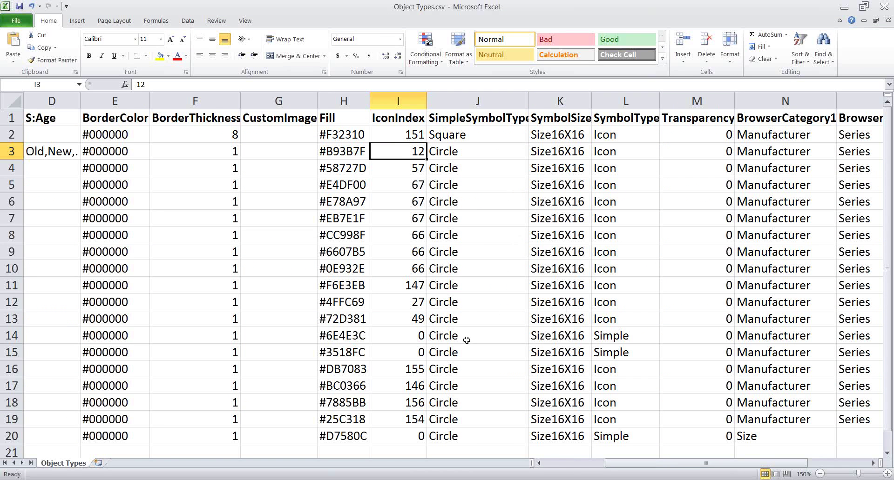
left_click(470, 296)
left_click(474, 135)
left_click(475, 173)
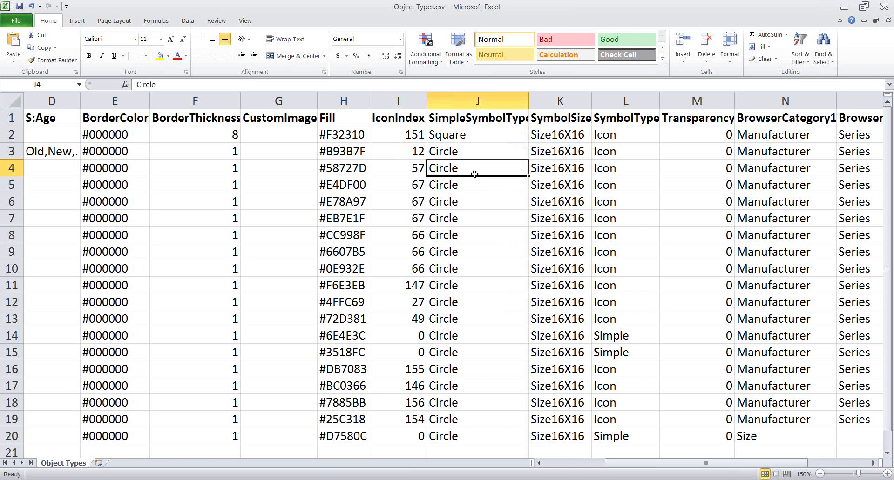
left_click(629, 123)
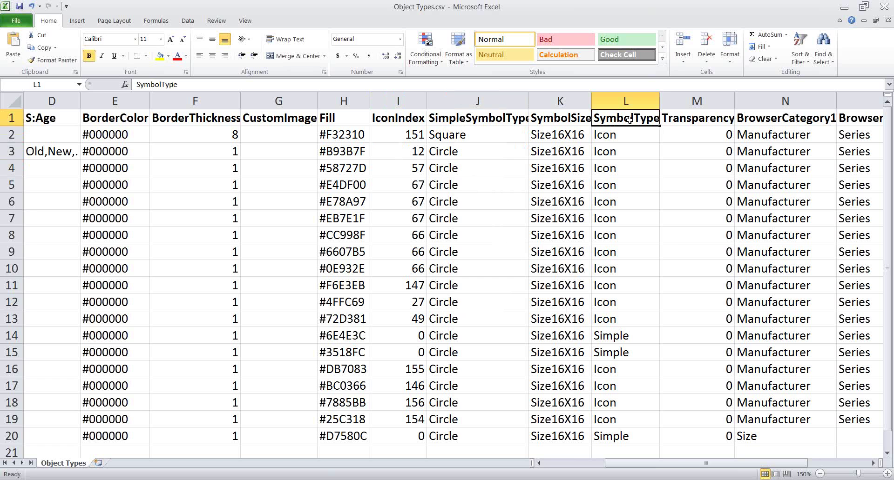
left_click_drag(680, 464, 726, 464)
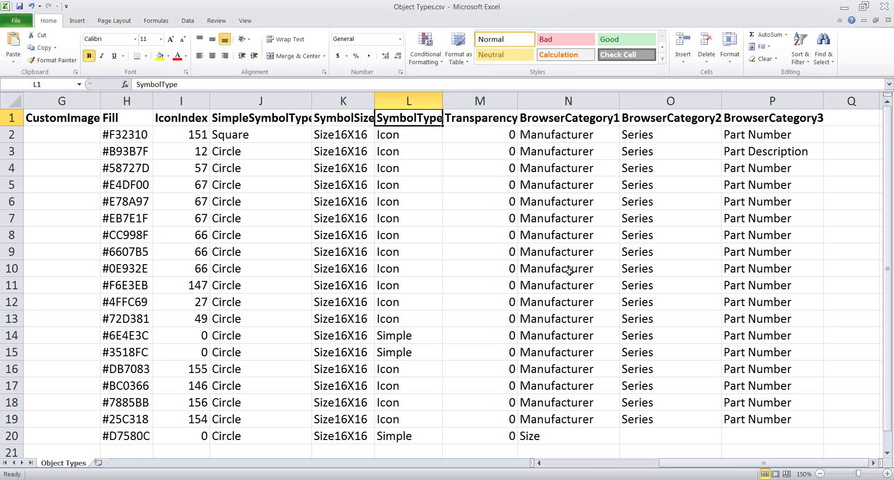
left_click(597, 464)
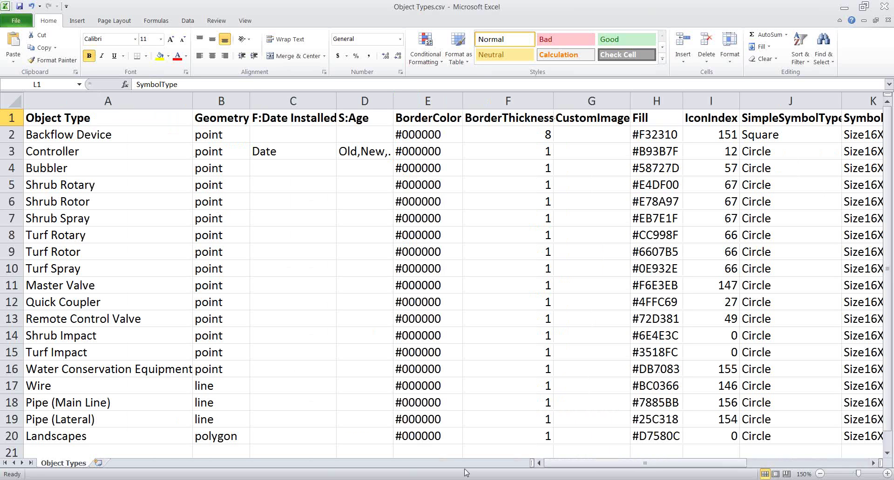
Step: Close the Object Types.csv window in Excel
right_click(375, 471)
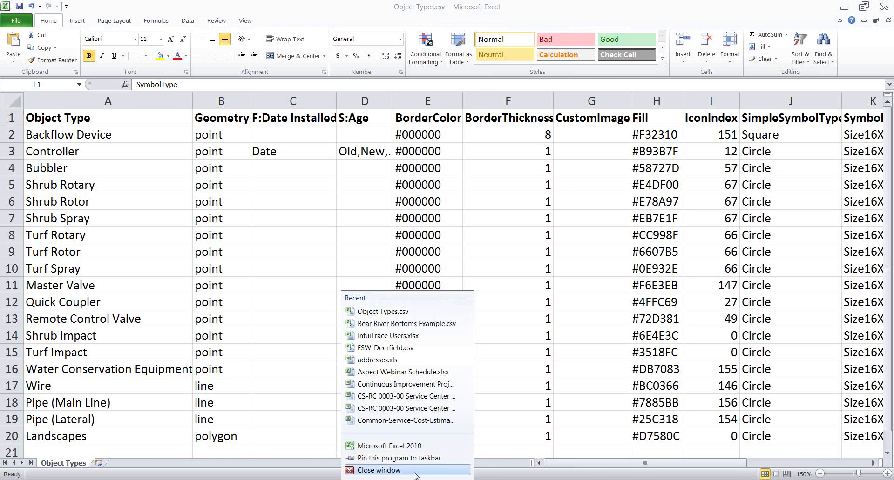
left_click(391, 470)
left_click(446, 259)
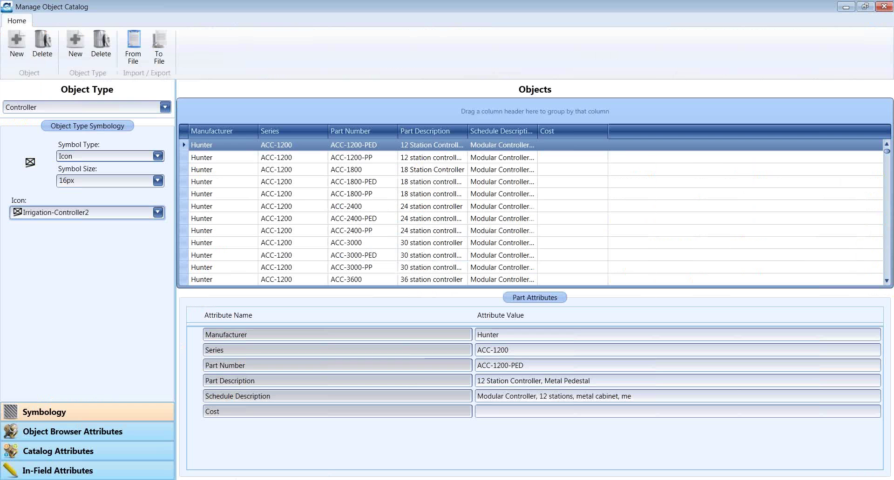
Step: Open Default Part Catalog.csv from the exported Default Part Catalog folder in Excel
left_click(146, 479)
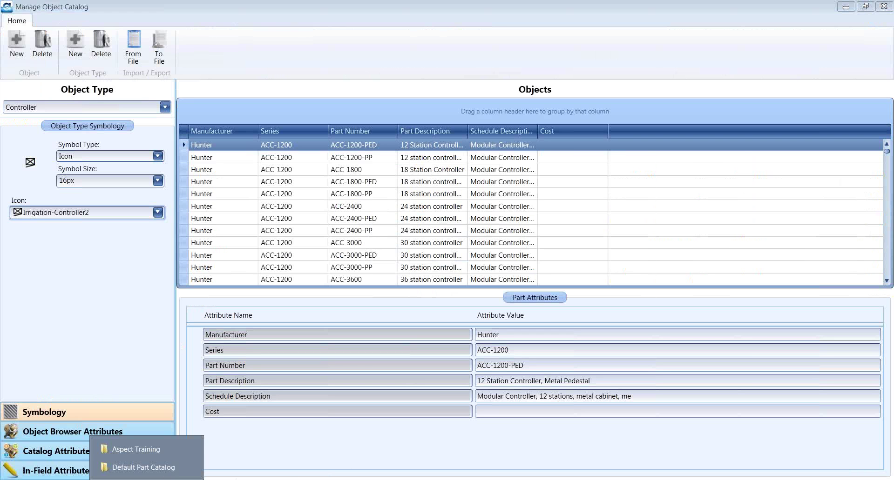
left_click(159, 469)
double_click(332, 195)
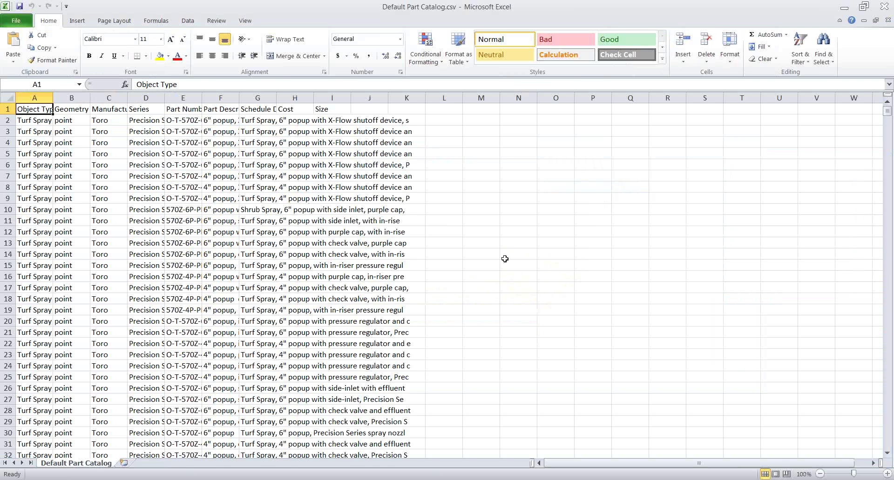
Step: Auto-fit the widths of columns A to J in Default Part Catalog.csv, and make header row 1 bold
left_click_drag(26, 99, 369, 99)
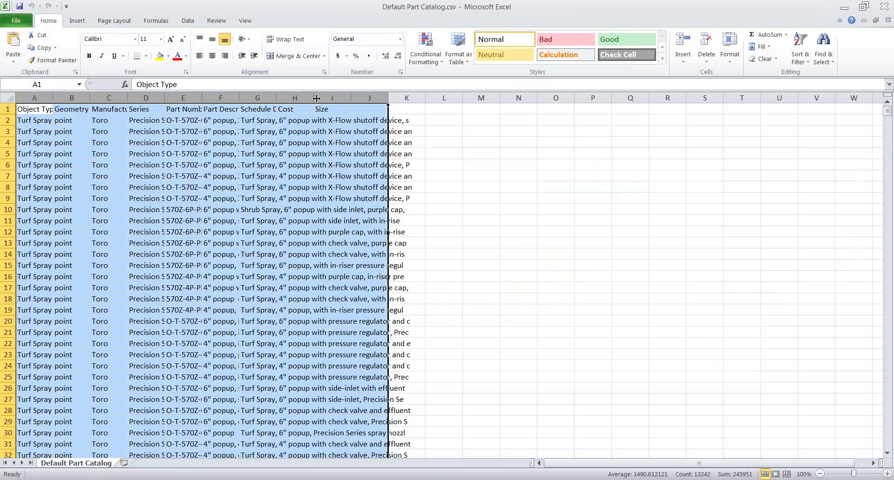
double_click(313, 99)
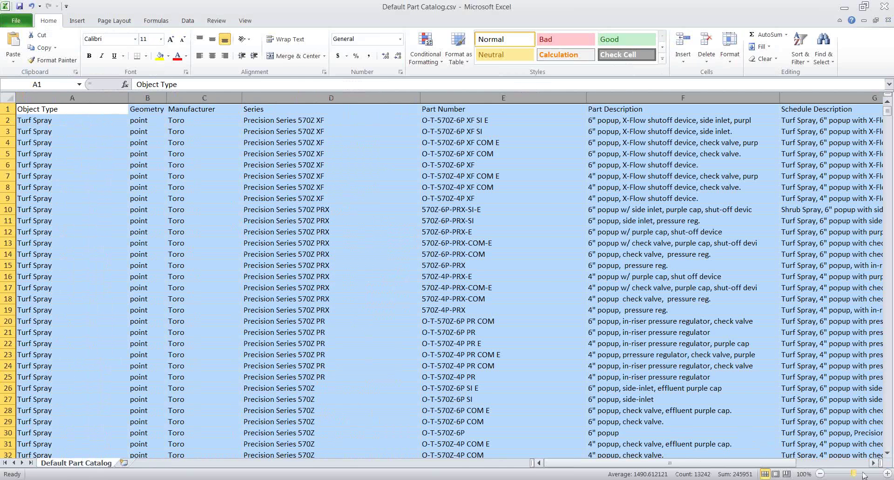
left_click(887, 474)
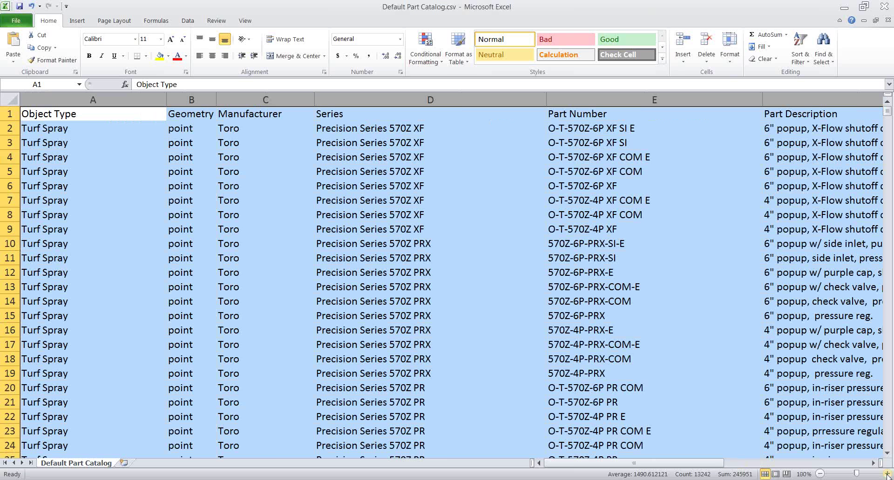
left_click(15, 119)
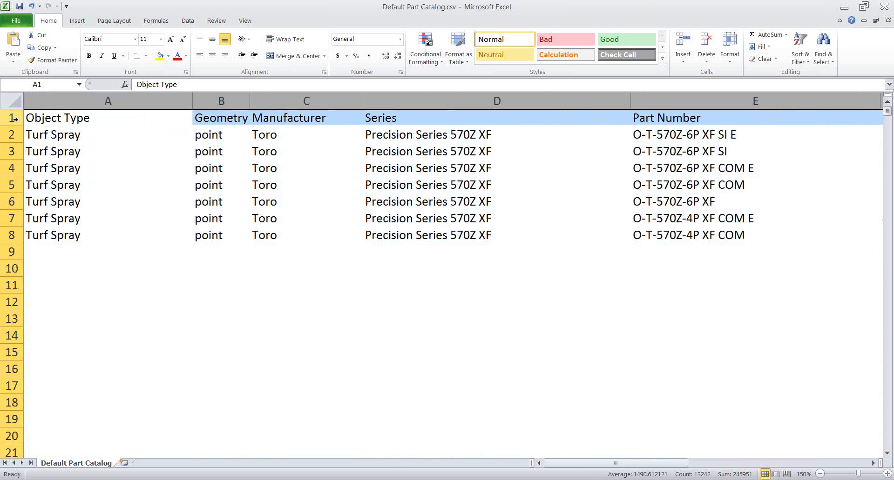
key("ctrl+b")
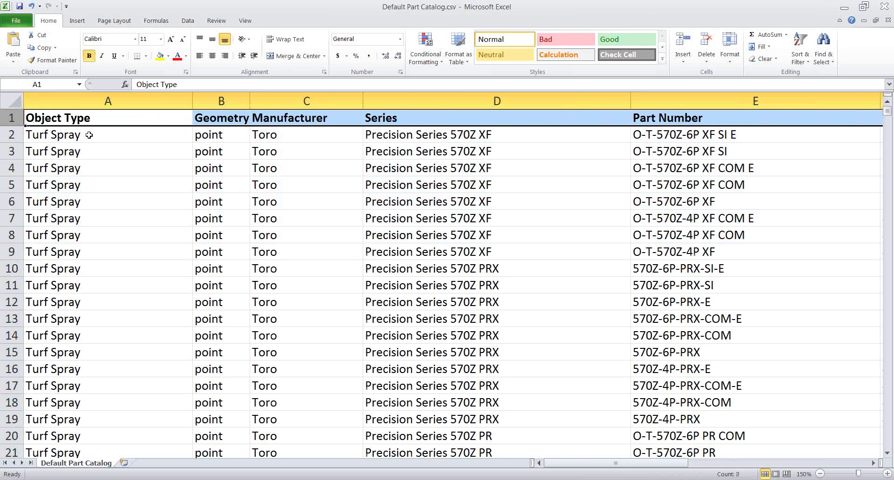
Step: Review the Object Type and Geometry header cells in the first columns of the Default Part Catalog sheet
left_click(96, 119)
left_click(124, 129)
left_click(134, 120)
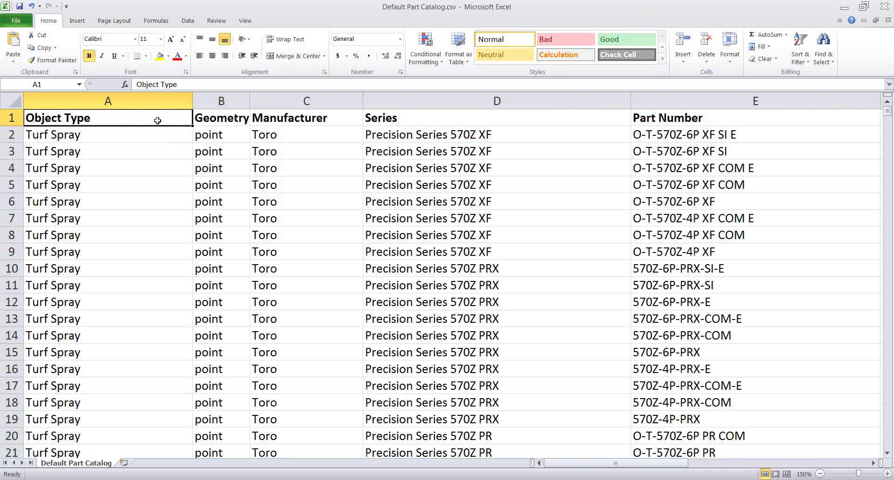
left_click(208, 117)
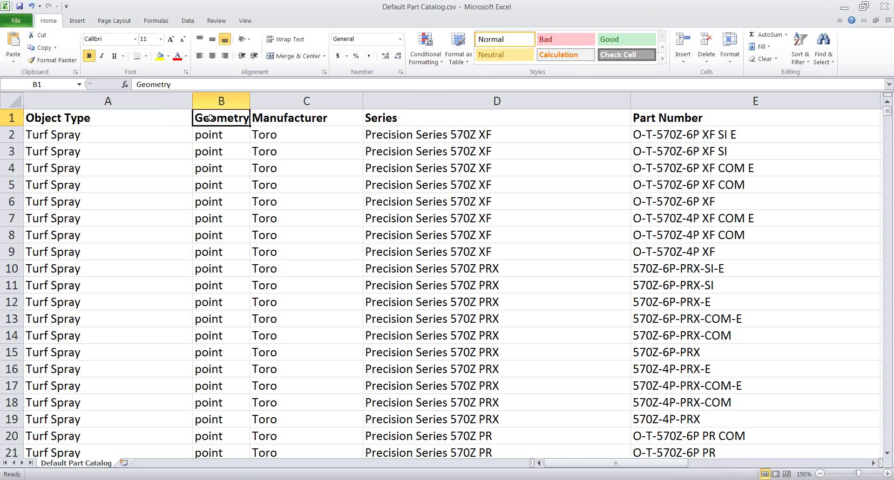
left_click(161, 118)
left_click(220, 118)
mouse_move(576, 462)
left_mouse_down()
mouse_move(757, 469)
mouse_move(562, 470)
left_mouse_up()
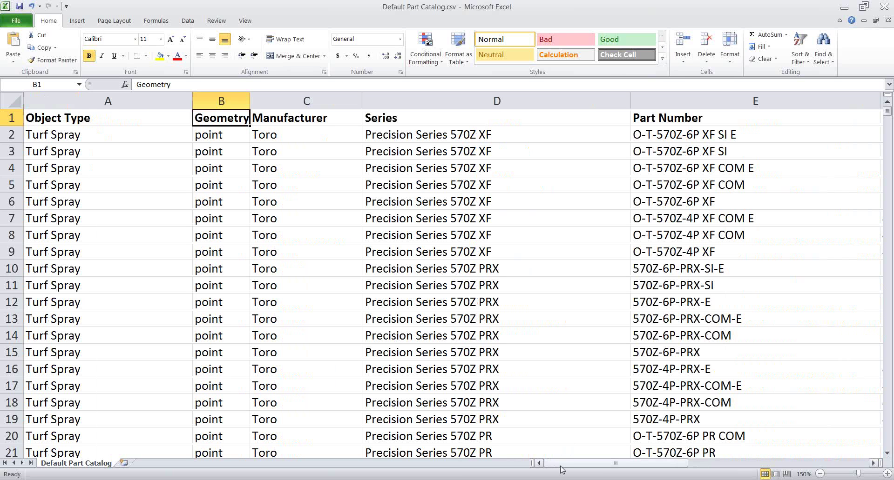
left_click(176, 124)
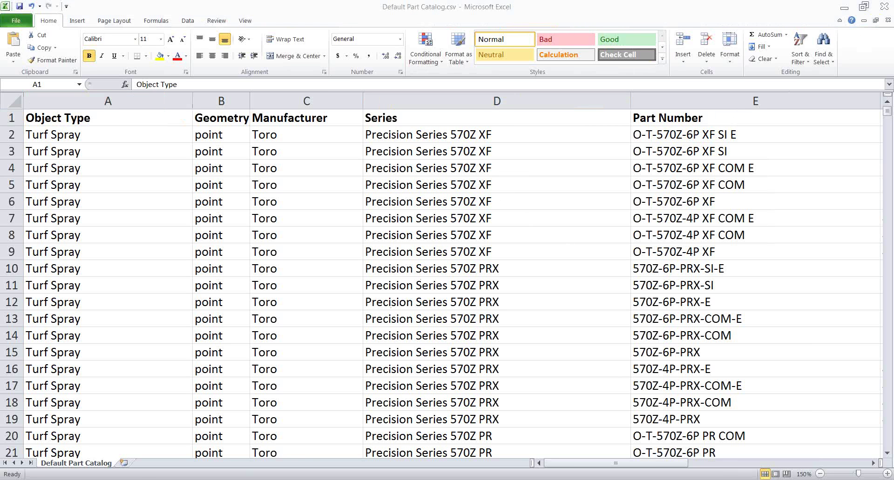
Step: Switch to Chrome and open the USDA PLANTS Wetland Indicator Status page from the "wetland plants list" results to view its National Wetland Plants table
key("alt+Tab")
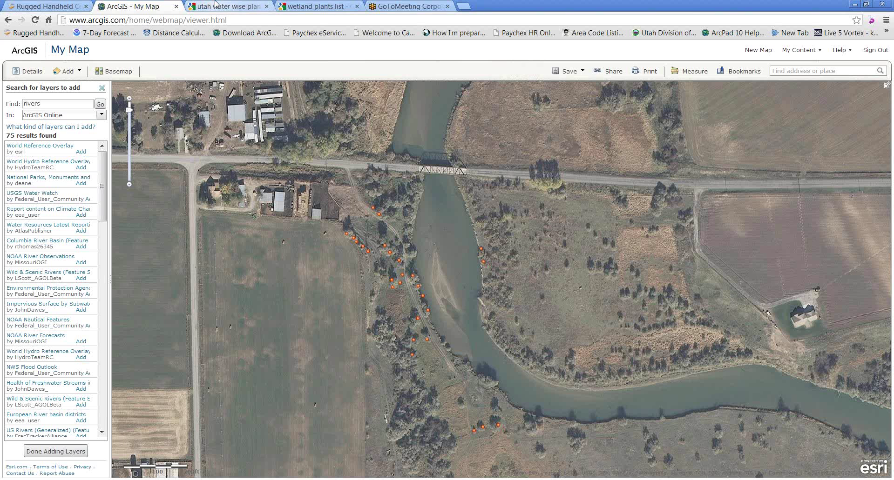
left_click(215, 5)
left_click(317, 6)
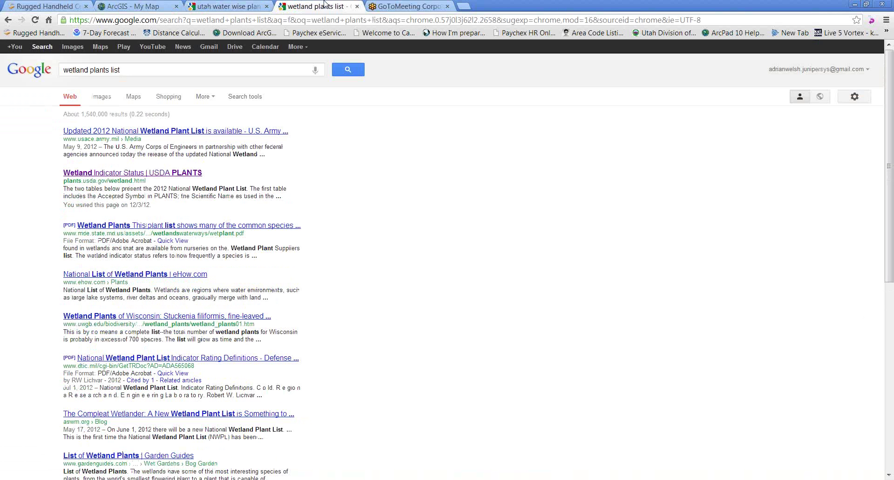
left_click(183, 174)
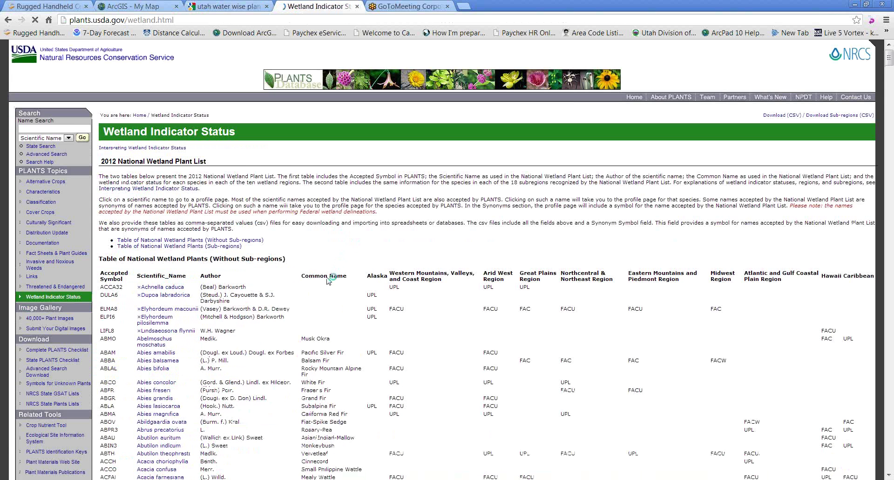
scroll(358, 310, "down", 1)
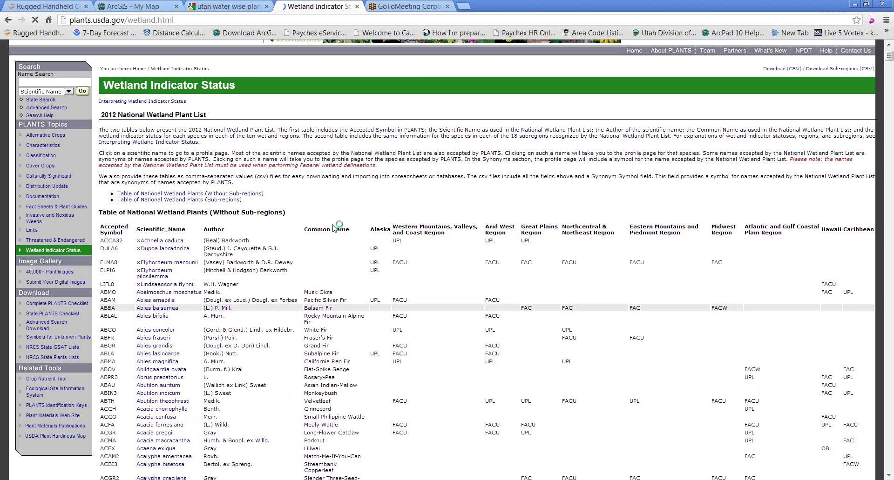
scroll(189, 156, "down", 1)
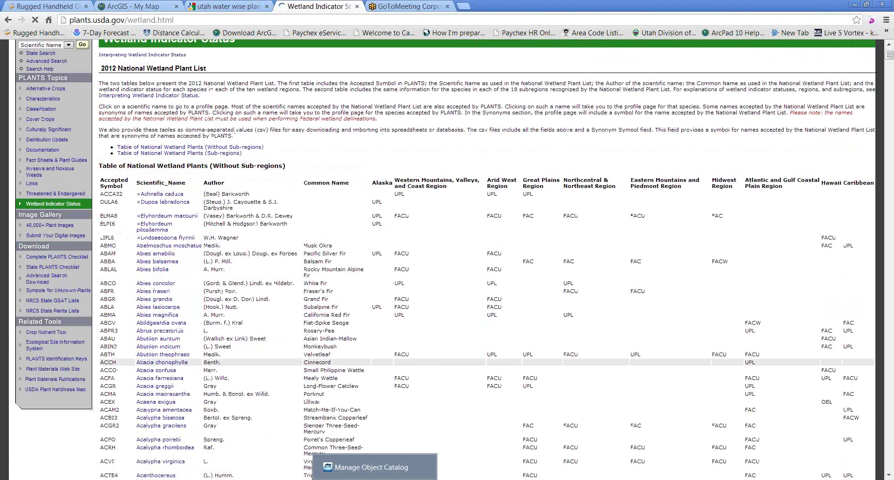
Step: Switch to Juniper Aspect, close the current object catalog, and open the 2-Wetland Plants object catalog in a maximized window
left_click(372, 470)
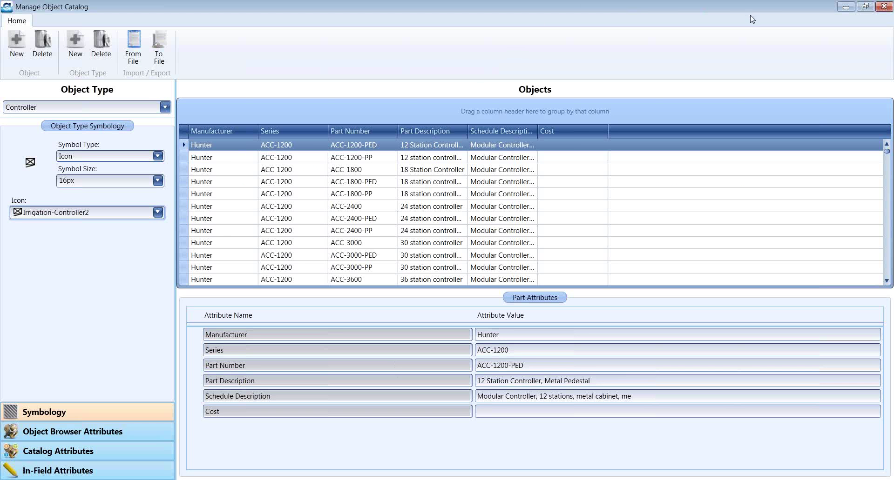
left_click(883, 6)
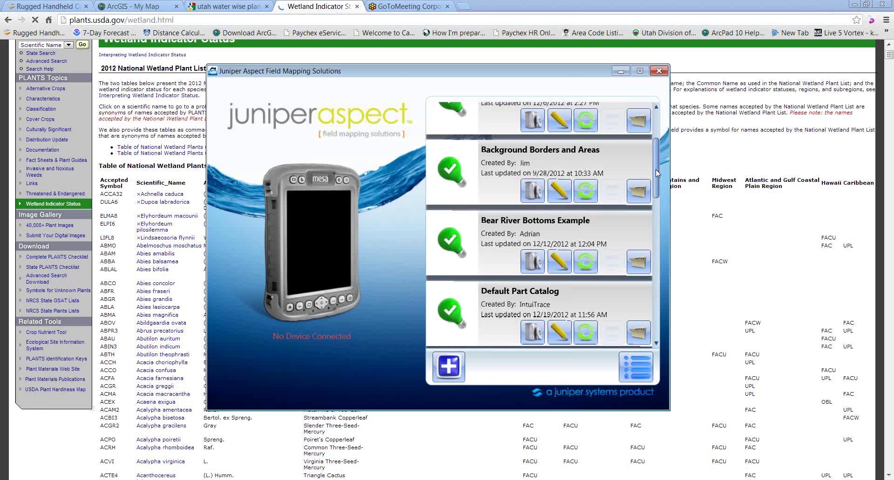
scroll(657, 170, "down", 1)
scroll(657, 168, "up", 2)
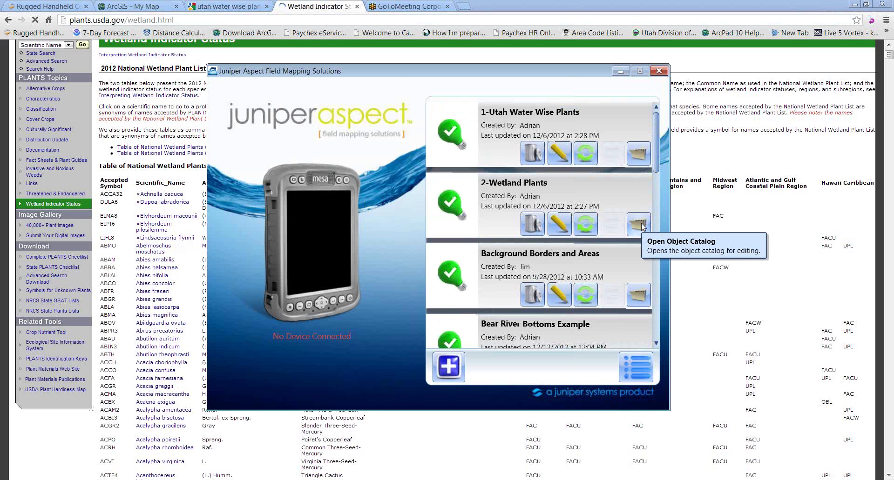
left_click(643, 227)
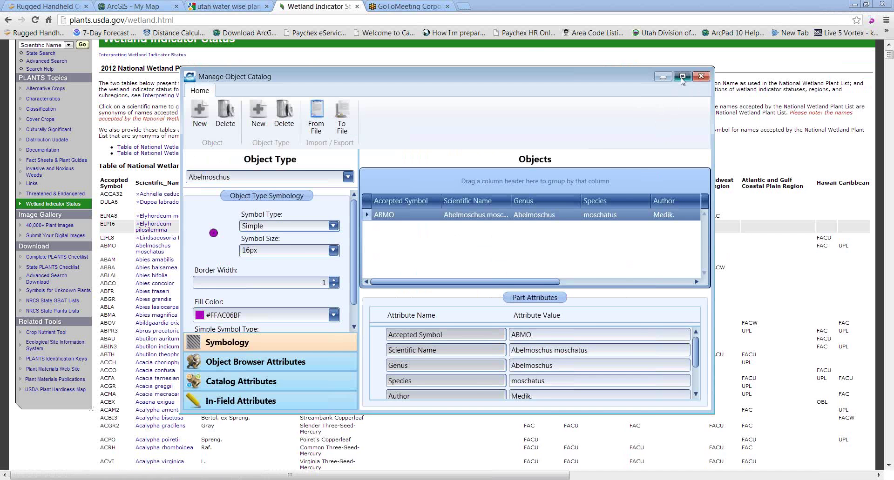
left_click(682, 77)
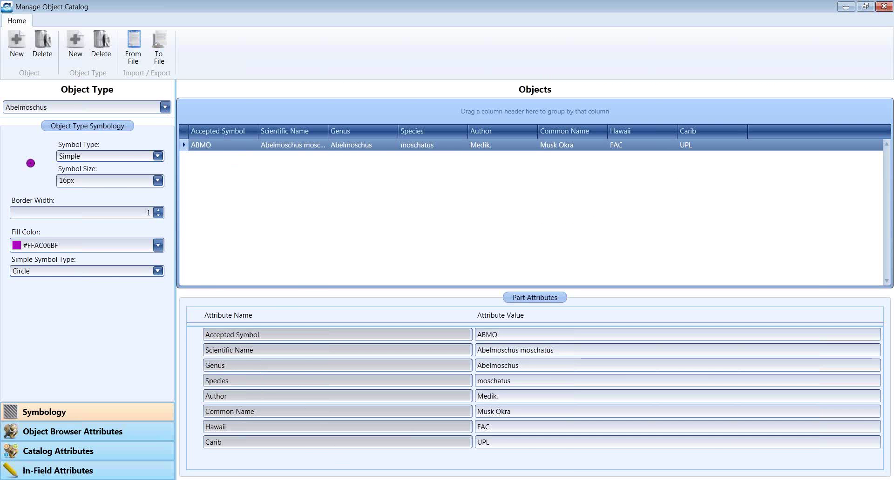
Step: Compare the catalog with the USDA wetland plants table in Chrome, and display the Areca object type in Juniper Aspect
key("alt+Tab")
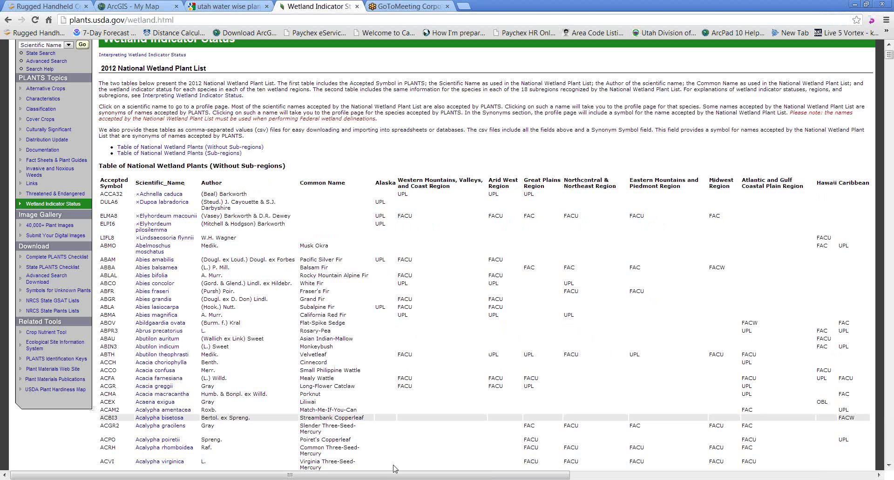
key("alt+Tab")
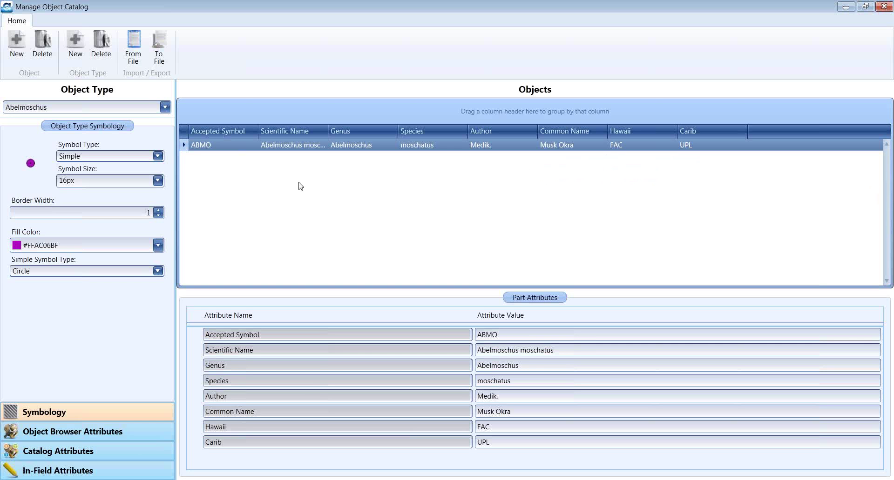
left_click(148, 110)
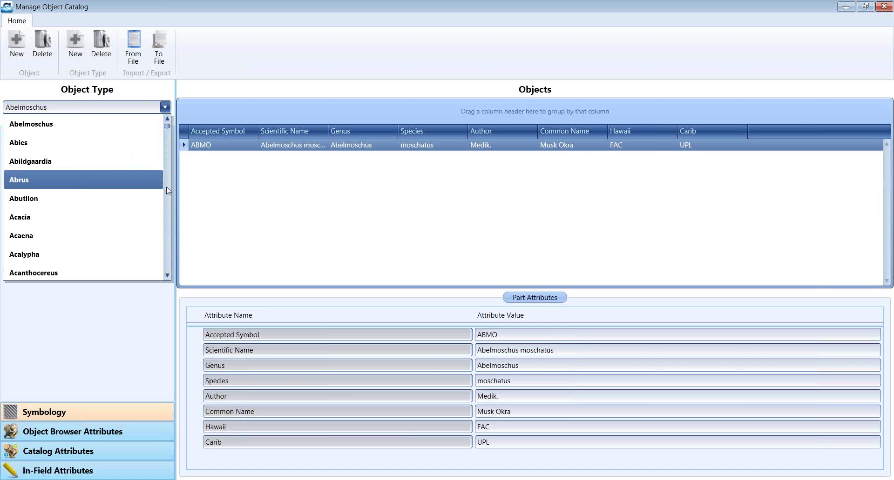
scroll(168, 191, "down", 8)
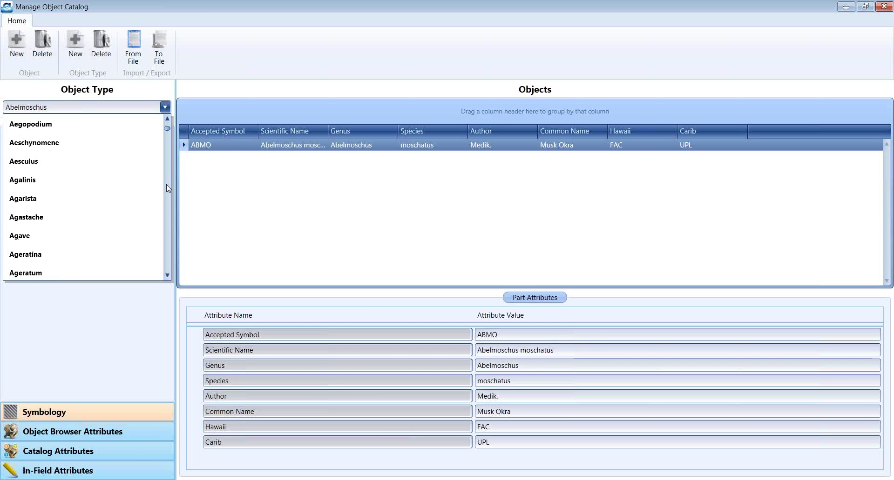
scroll(168, 148, "down", 15)
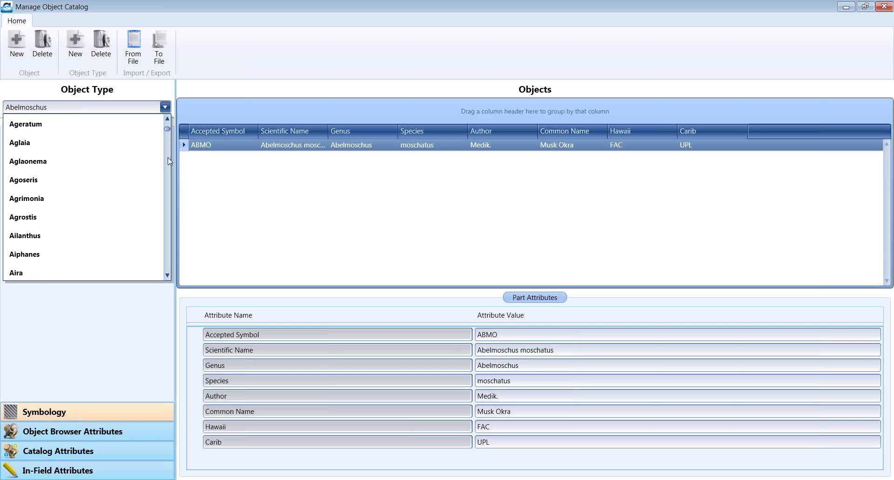
scroll(168, 161, "down", 3)
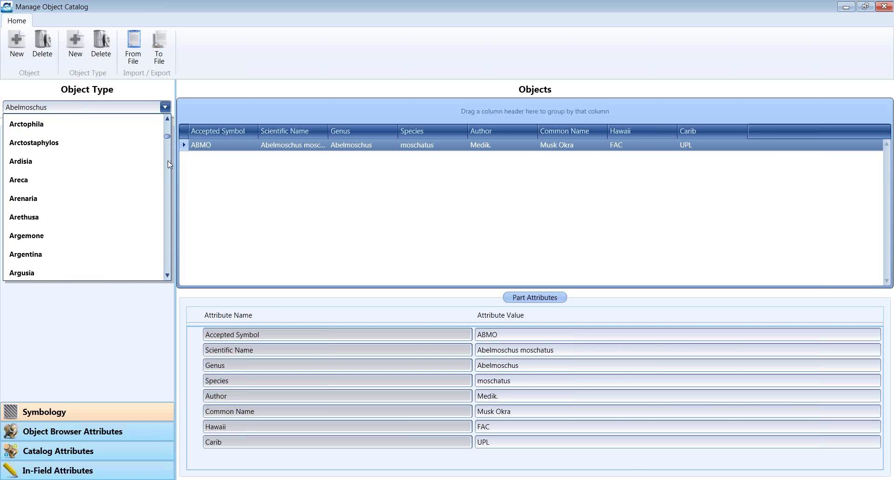
left_click(63, 180)
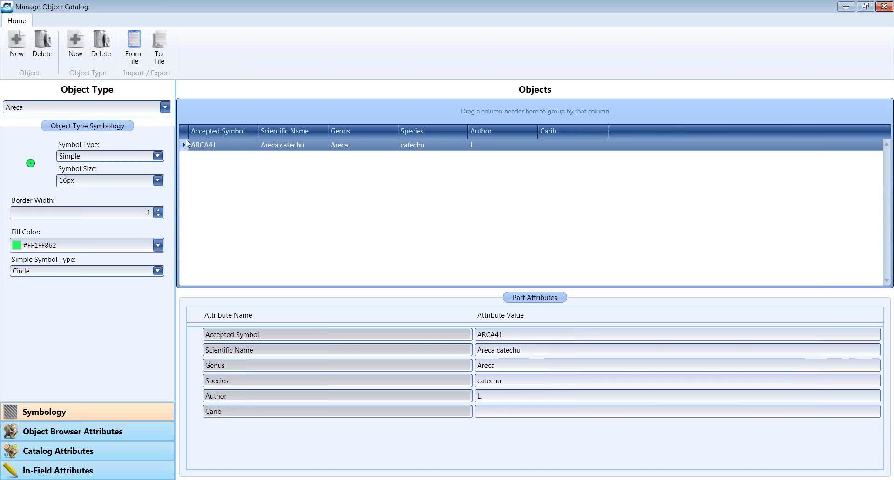
Step: Display the Arthrostylidium object type, look through its objects, and close the Wetland Plants object catalog
left_click(165, 107)
scroll(123, 192, "down", 3)
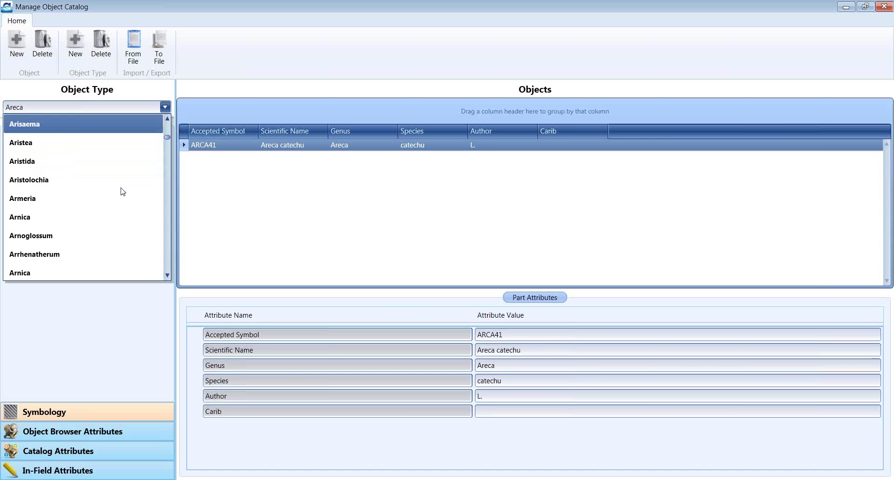
scroll(122, 192, "down", 2)
left_click(114, 193)
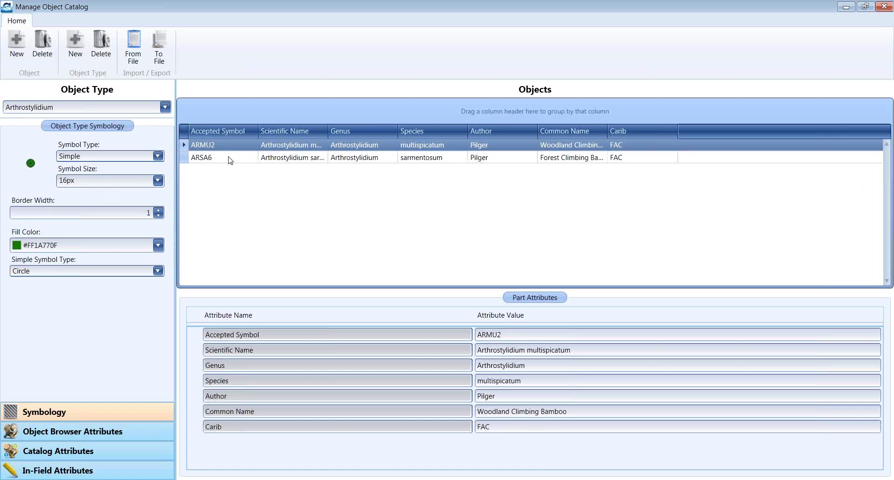
left_click(229, 158)
key("Up")
left_click(885, 7)
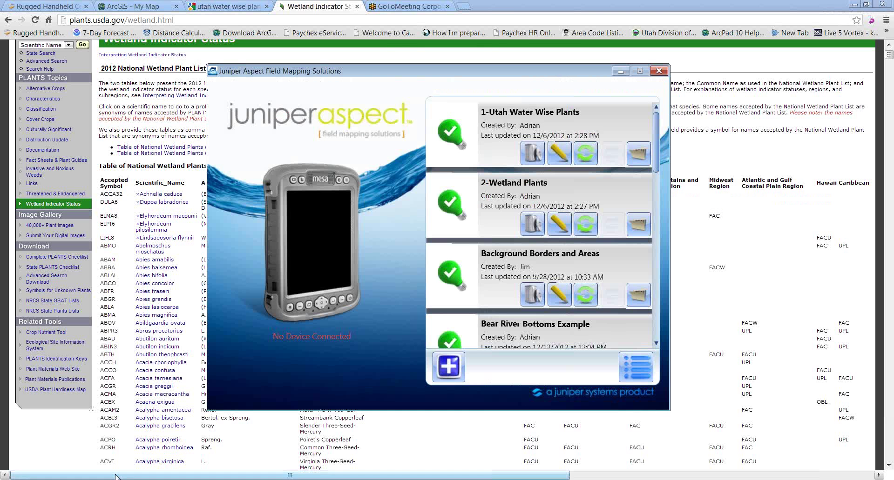
Step: Open the Utah Water-Wise Plants site from the Chrome search results, and highlight its browse list from Cacti through Deciduous Trees
left_click(227, 6)
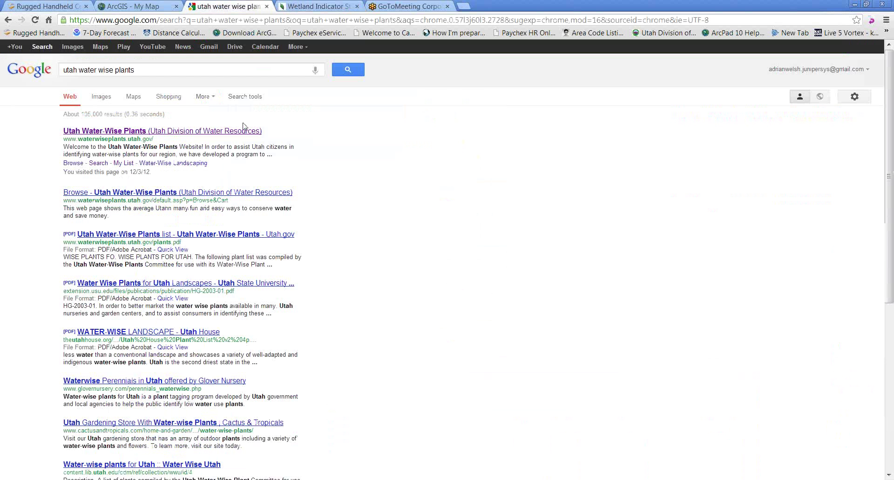
left_click(242, 132)
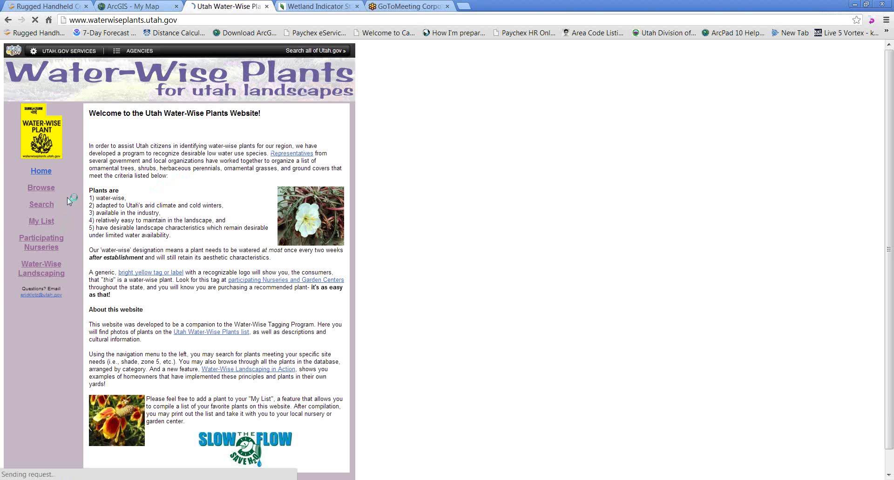
left_click(42, 188)
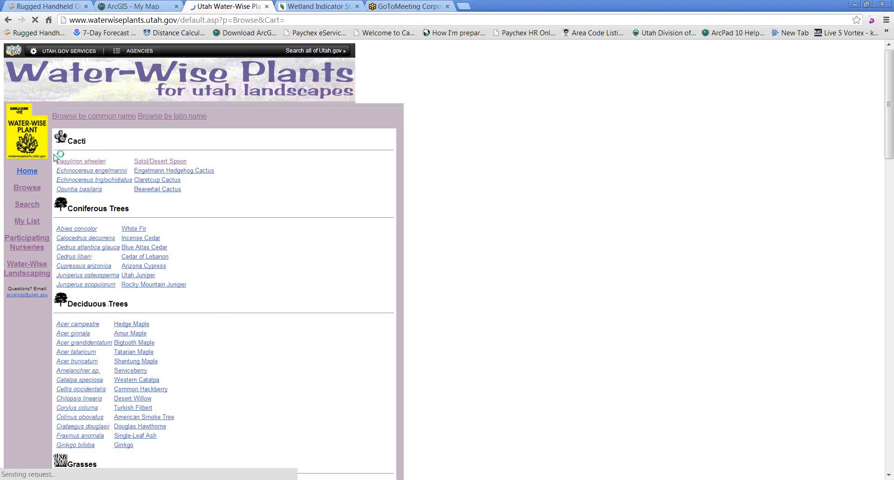
left_click_drag(55, 157, 195, 439)
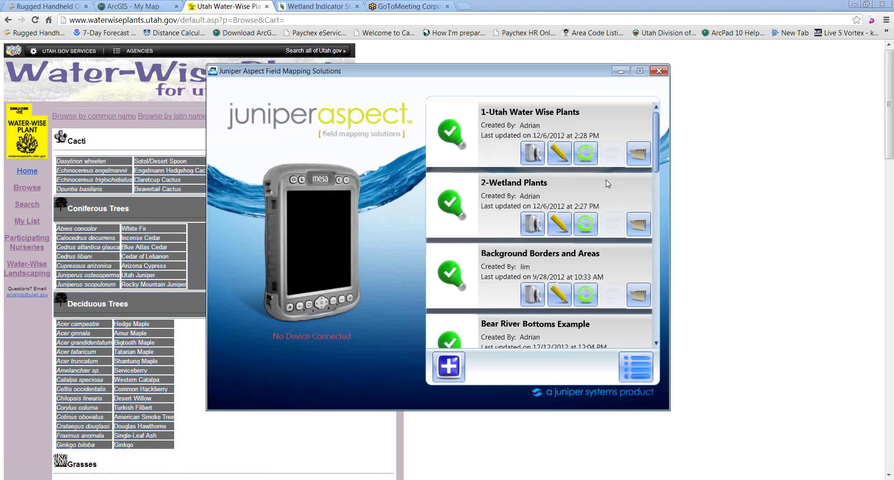
Step: Open the 1-Utah Water Wise Plants object catalog in Juniper Aspect and maximize its window
left_click(639, 155)
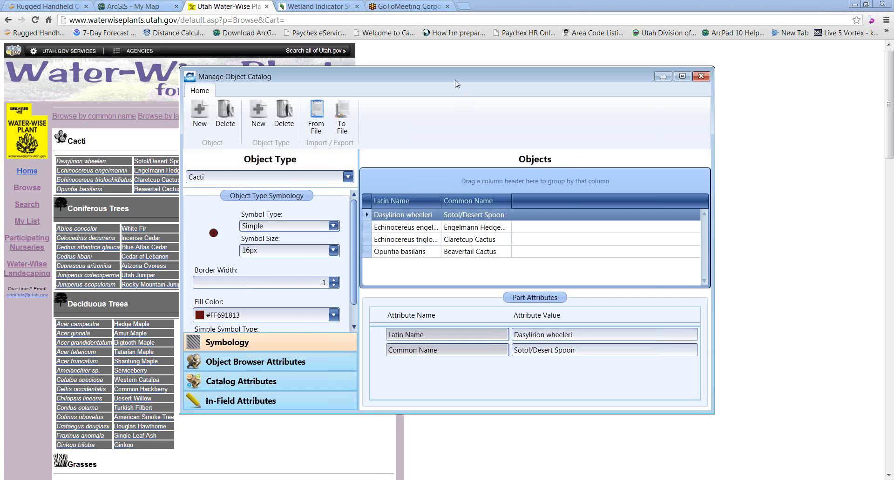
double_click(455, 83)
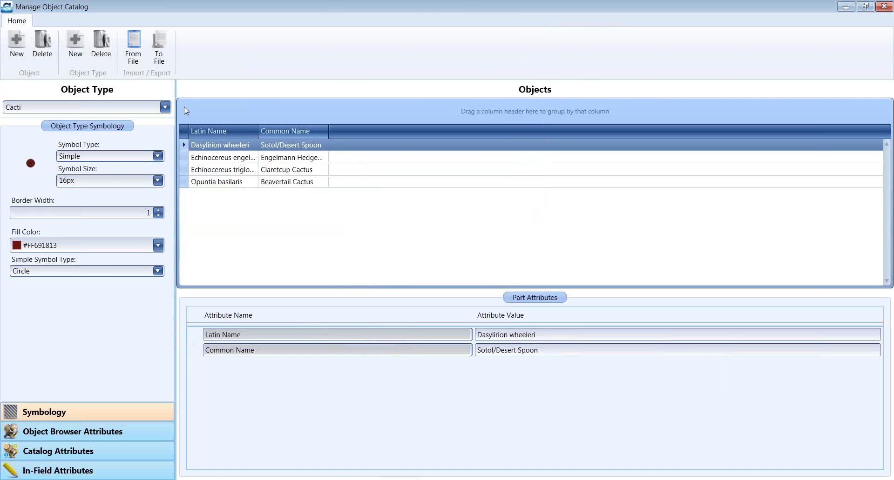
Step: Display the Groundcovers object type, select the Bearberry object, and look through the available symbol types
left_click(102, 109)
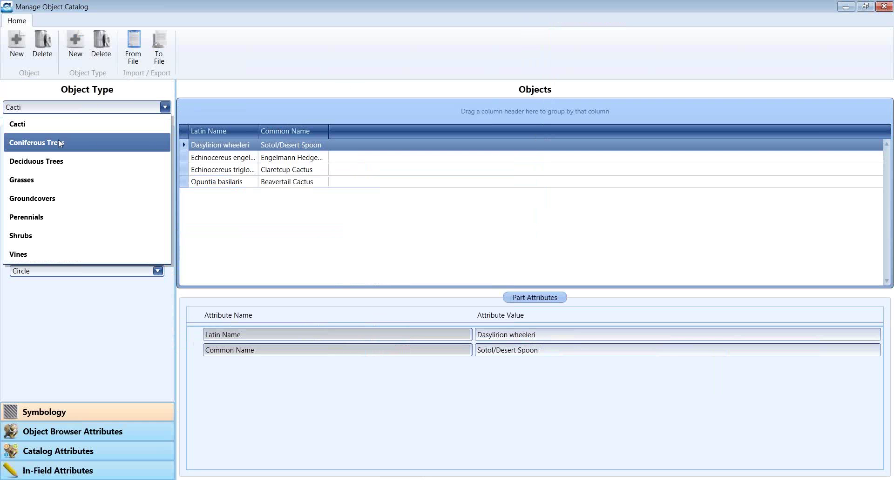
left_click(41, 202)
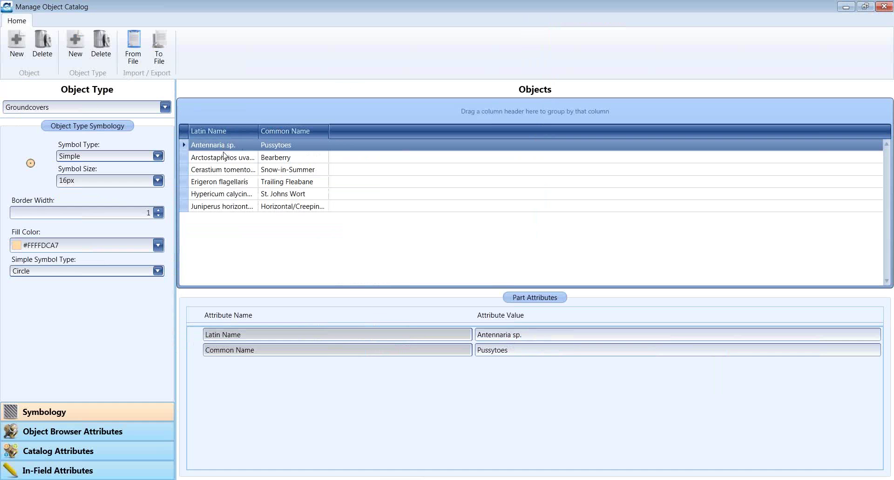
left_click(310, 159)
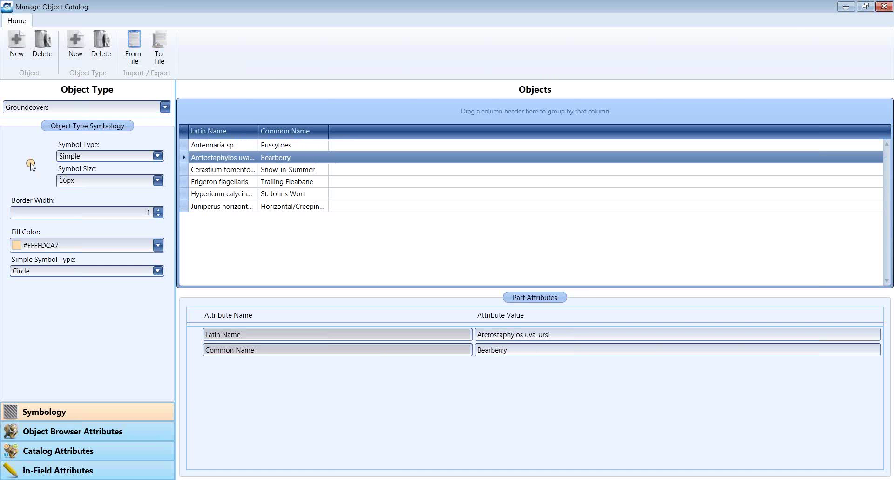
left_click(155, 159)
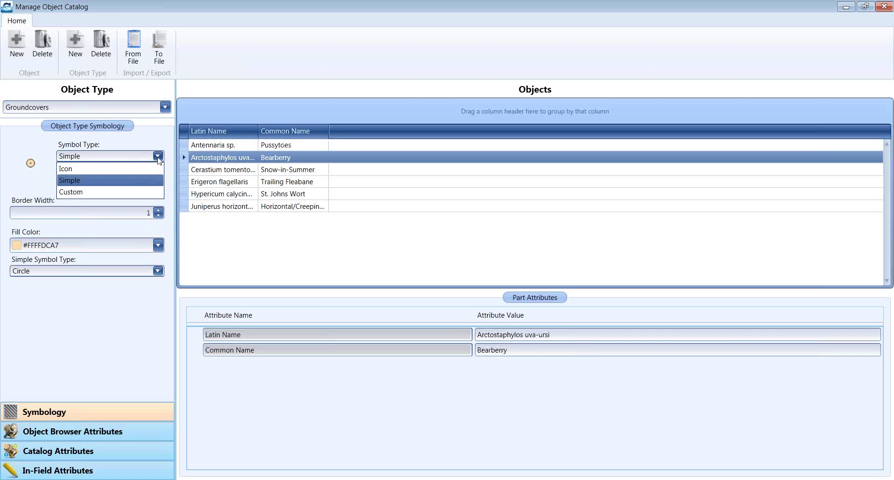
left_click(158, 158)
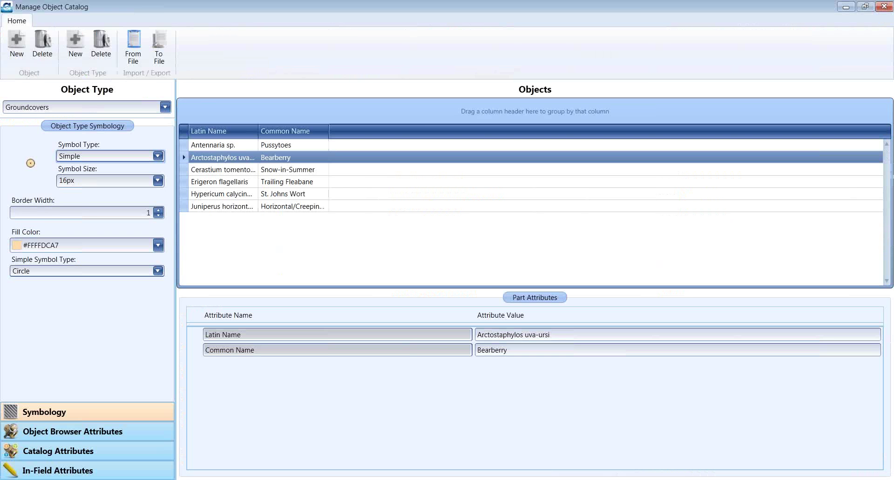
Step: Close the Utah Water Wise Plants object catalog, minimize Juniper Aspect, and return to the Water-Wise Plants site in Chrome
double_click(637, 13)
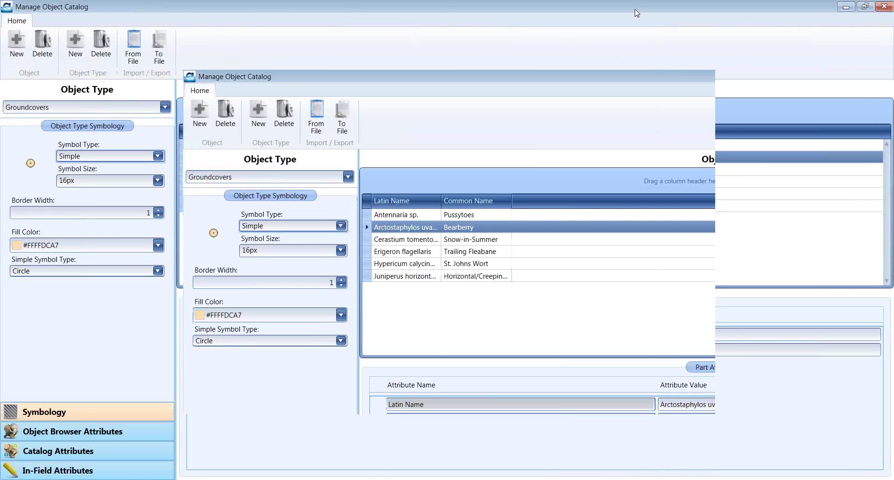
left_click(704, 72)
left_click(853, 5)
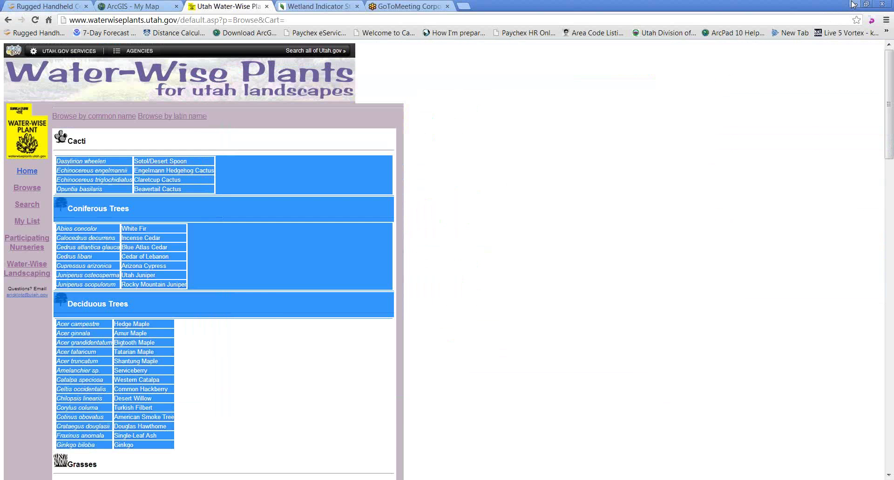
left_click(697, 123)
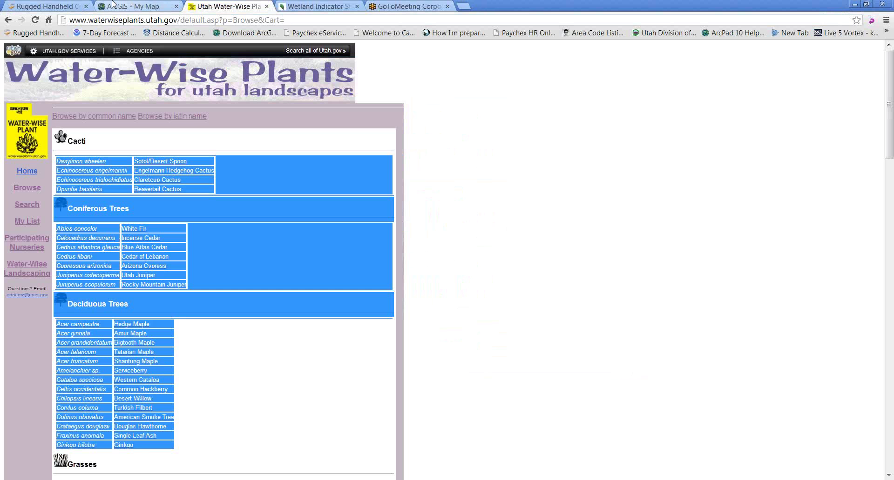
Step: Open the Training page in the Juniper Systems site's support section, and follow its link to the News and Calendar page
left_click(35, 5)
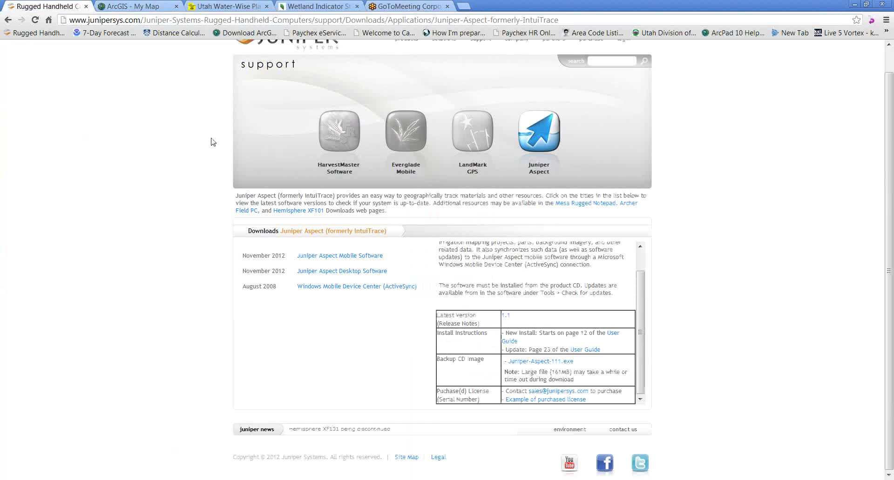
scroll(212, 139, "up", 1)
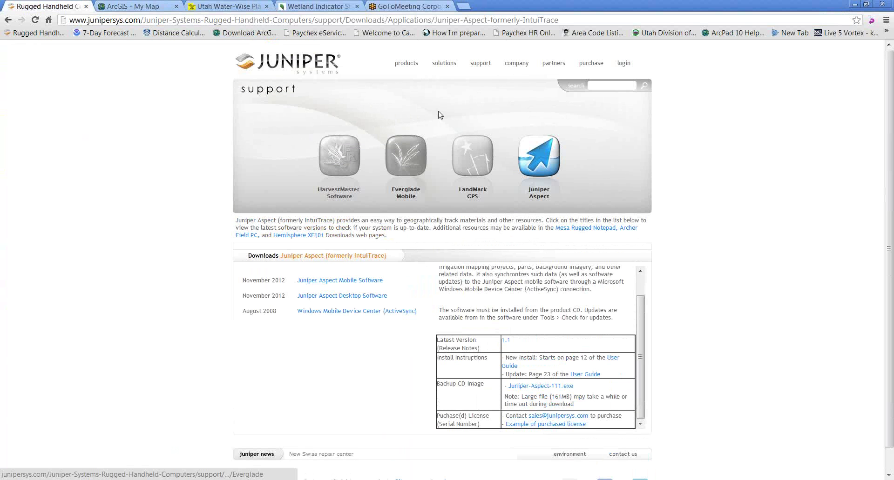
mouse_move(483, 68)
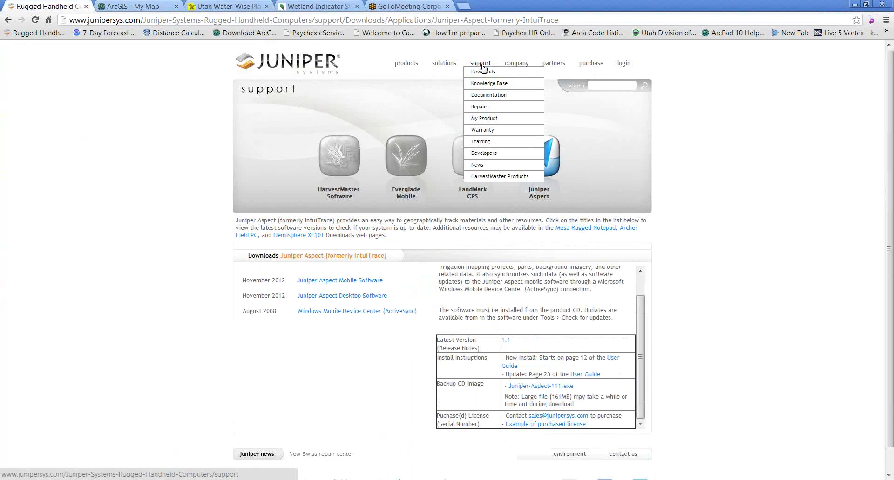
left_click(481, 146)
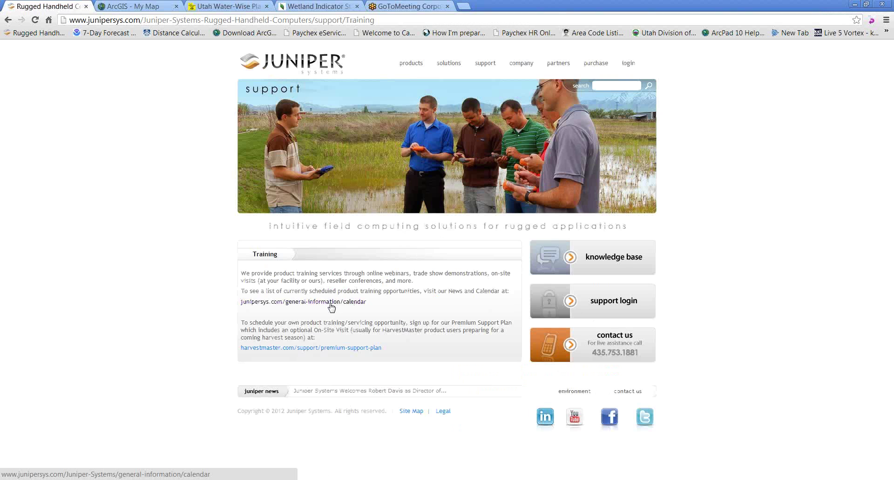
left_click(332, 307)
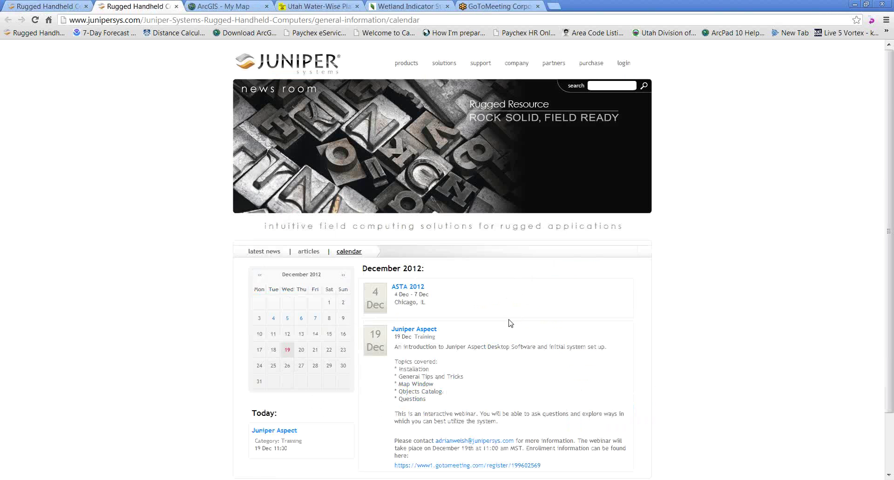
Step: Review the December 2012 training events, display the January 2013 calendar, and advance to the following month
scroll(507, 324, "down", 2)
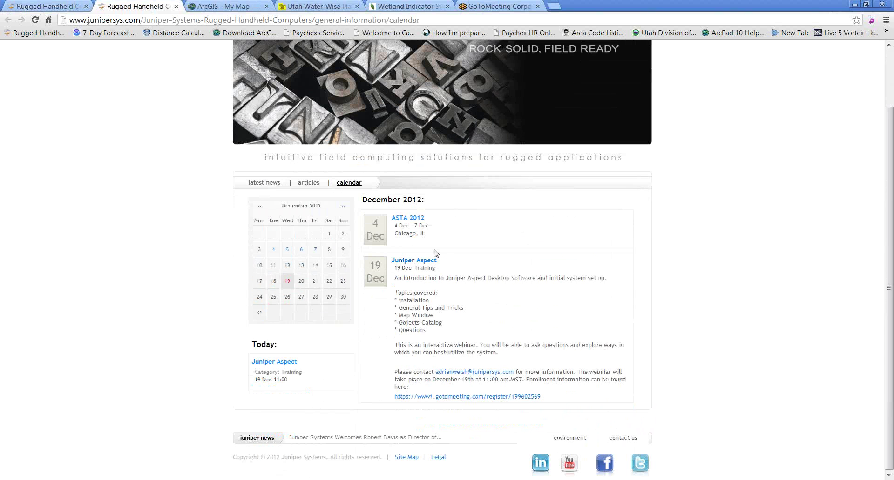
left_click(343, 208)
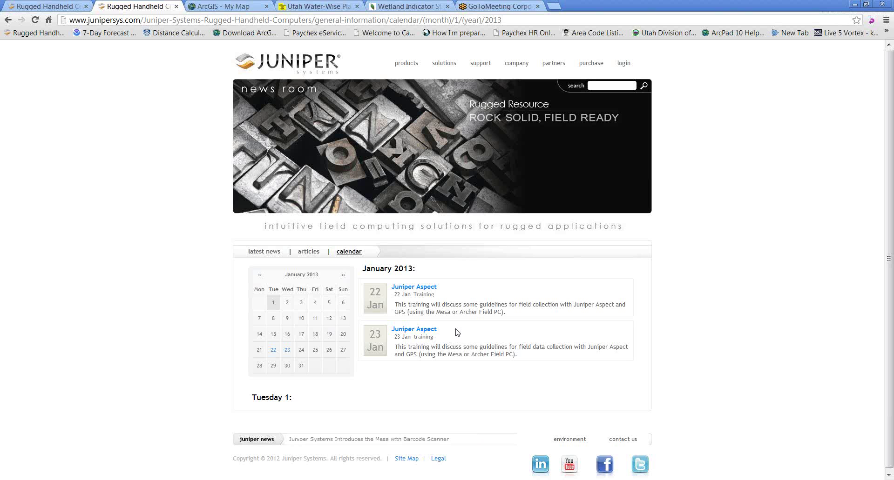
left_click(345, 278)
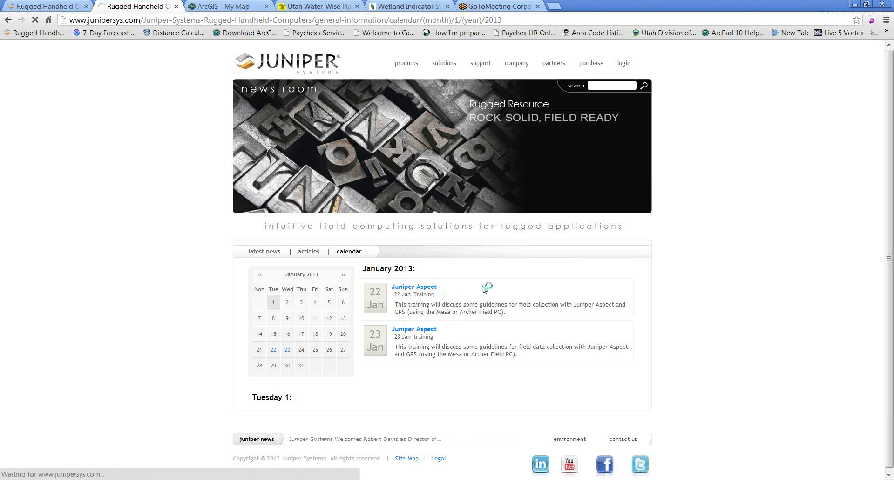